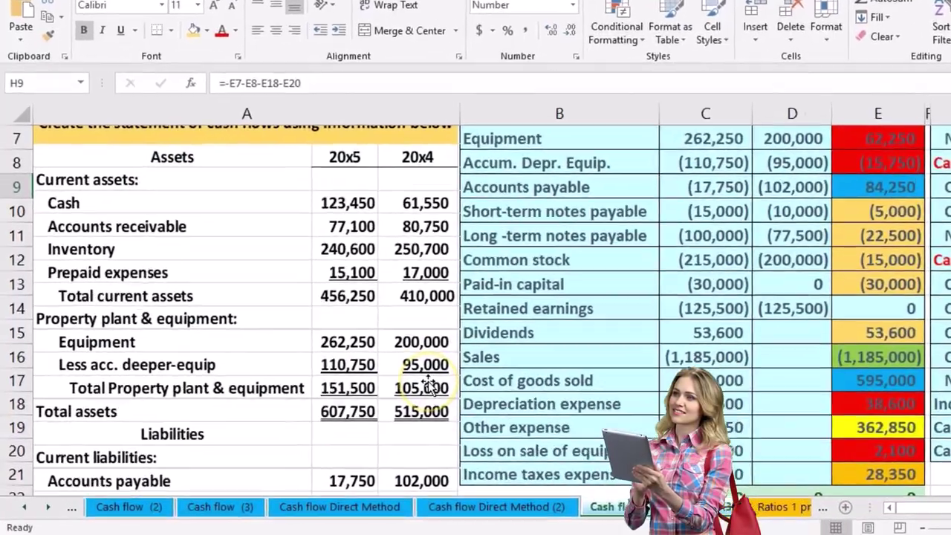
Review the balance sheet and income statement data for the cash flow problem in column A.
scroll(380, 403, down, 3)
scroll(491, 364, down, 6)
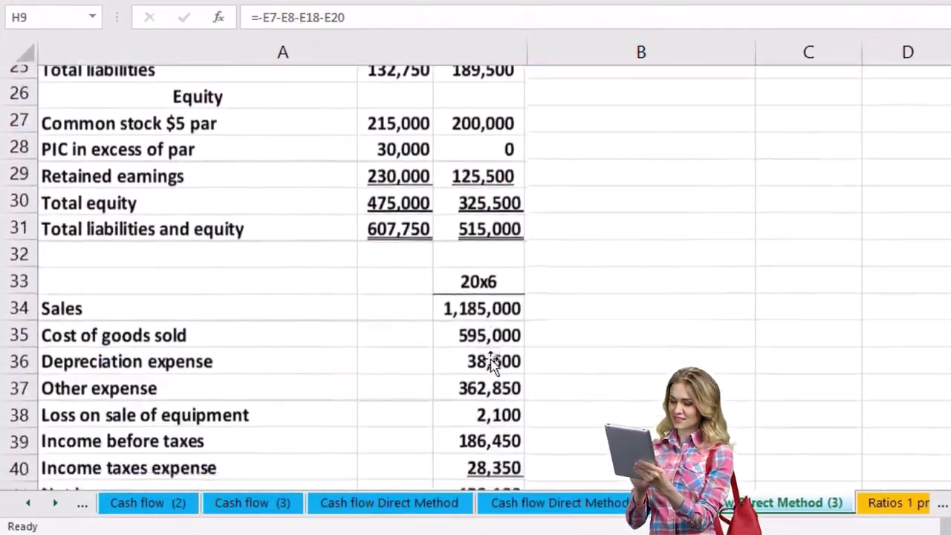
scroll(456, 408, up, 3)
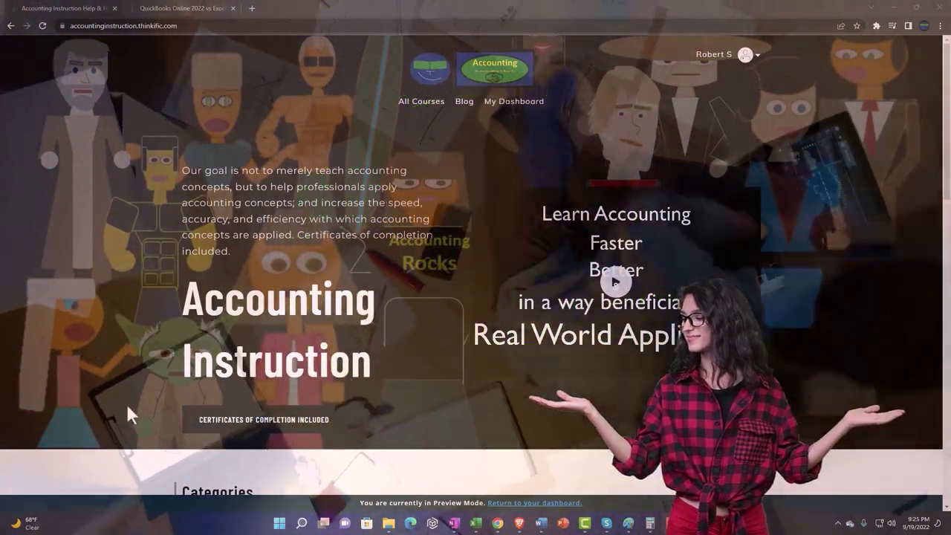
Switch to the Accounting Instruction website and browse its course categories and the QuickBooks Online 2022 course's lesson sections.
scroll(133, 413, down, 5)
scroll(131, 405, down, 4)
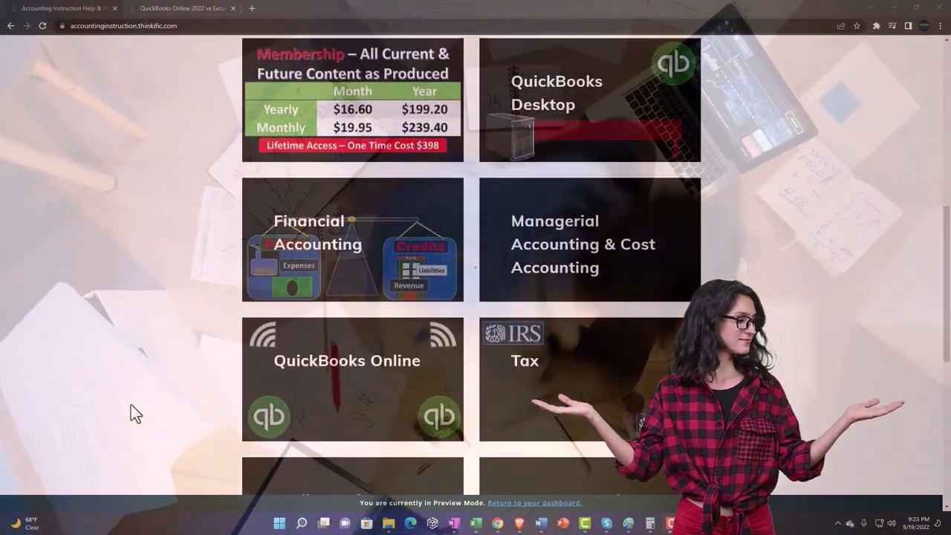
scroll(130, 405, down, 5)
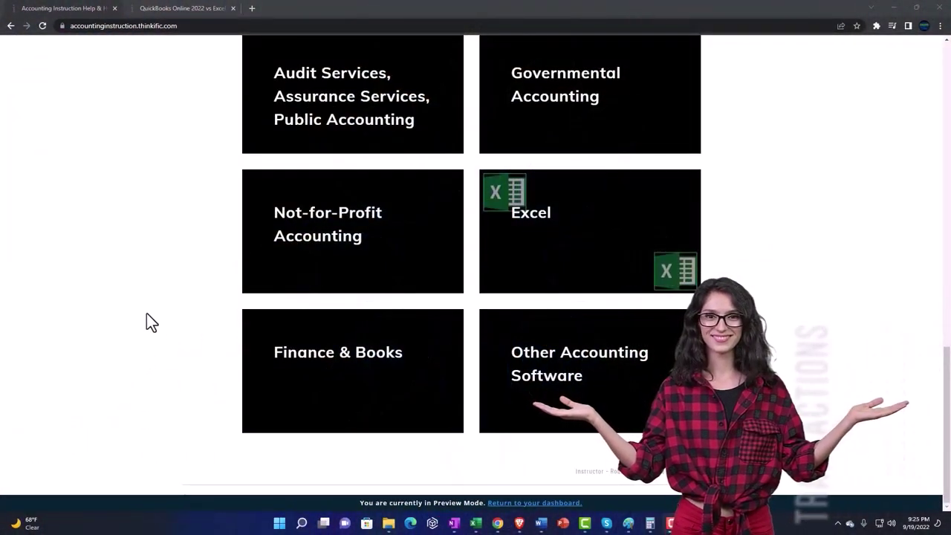
click(171, 10)
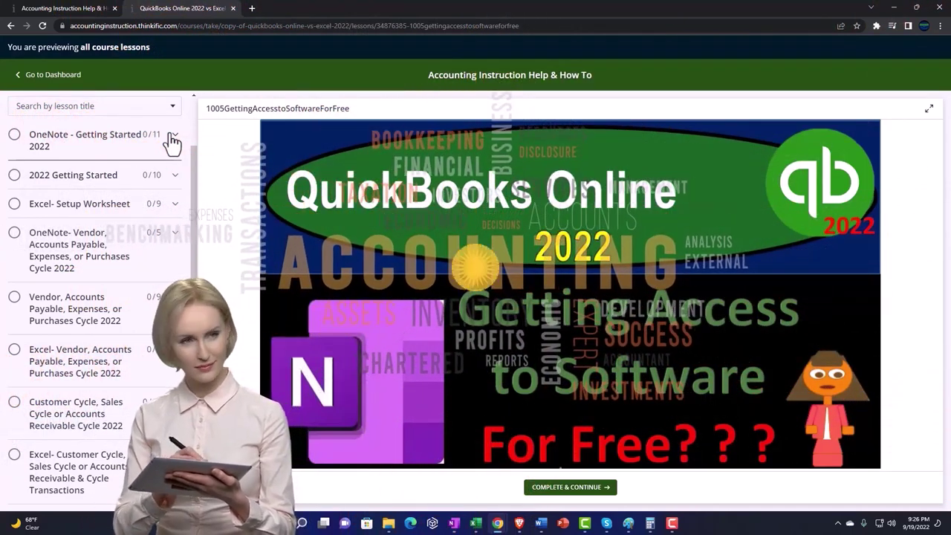
click(172, 140)
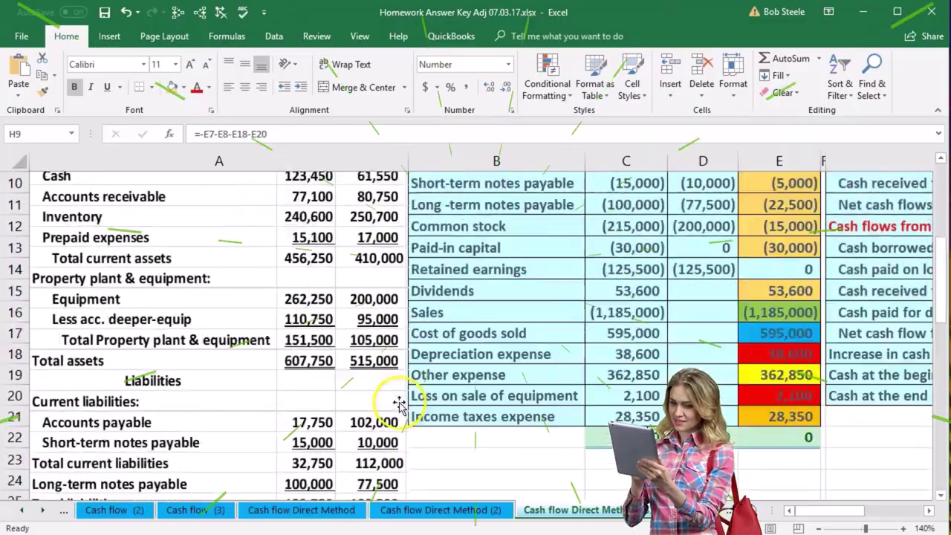
In the Excel workbook, compare the account differences in column E with the direct-method cash flow statement, including the equipment purchase line.
scroll(560, 295, up, 2)
scroll(560, 295, up, 1)
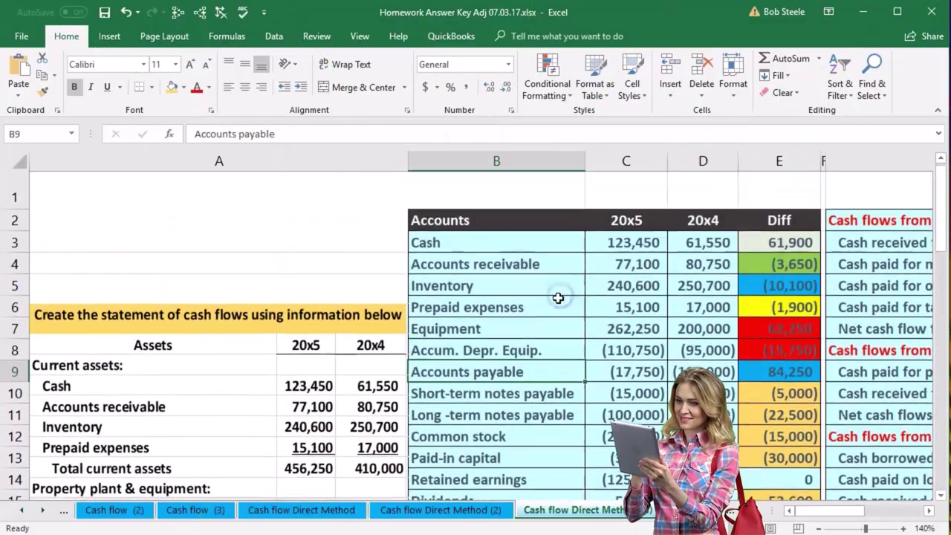
click(927, 511)
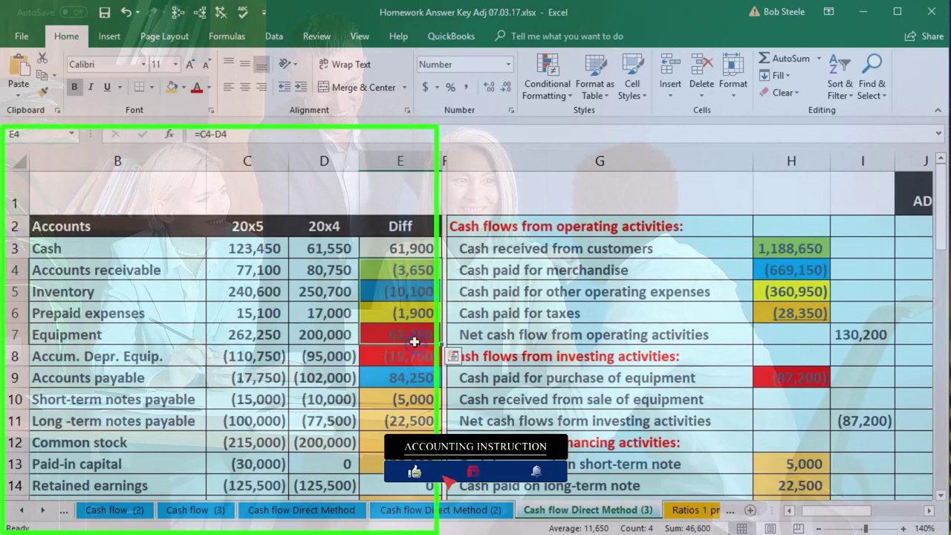
click(616, 300)
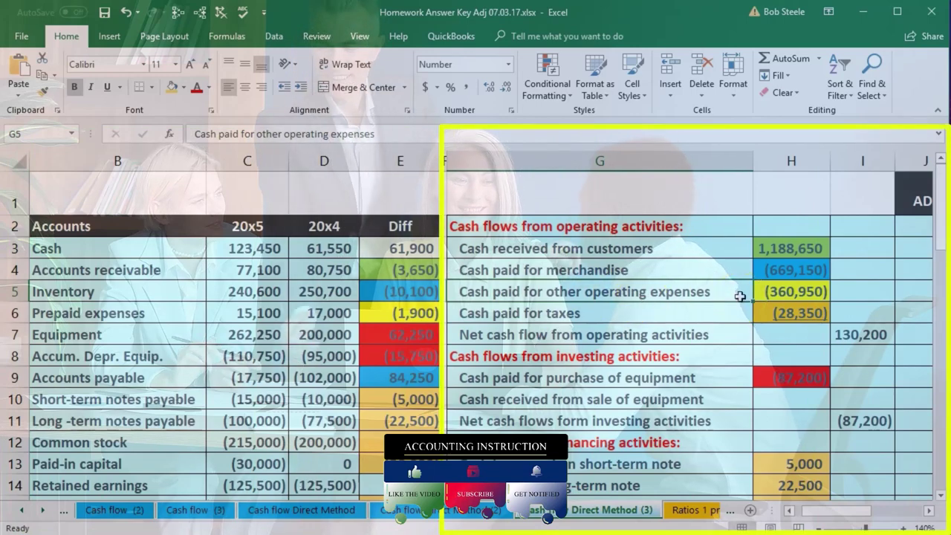
scroll(739, 292, down, 3)
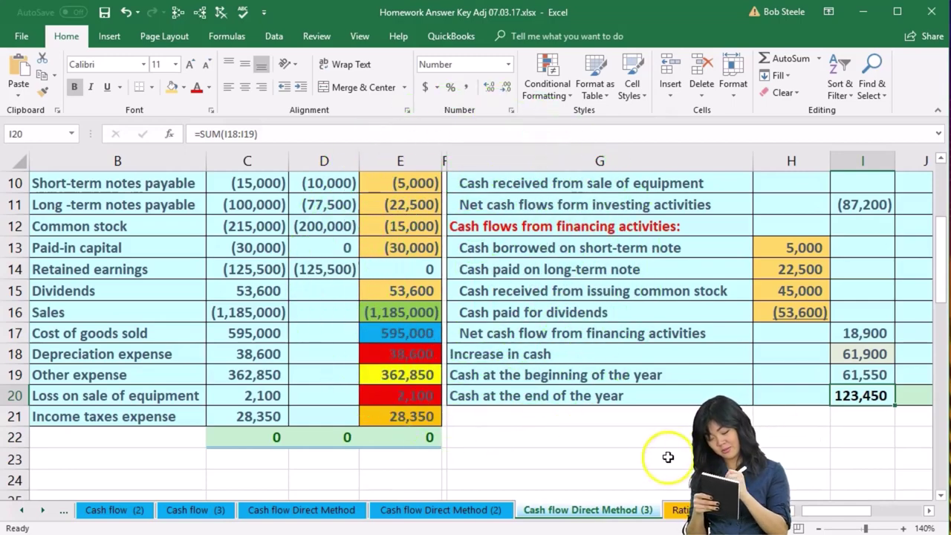
scroll(625, 449, up, 3)
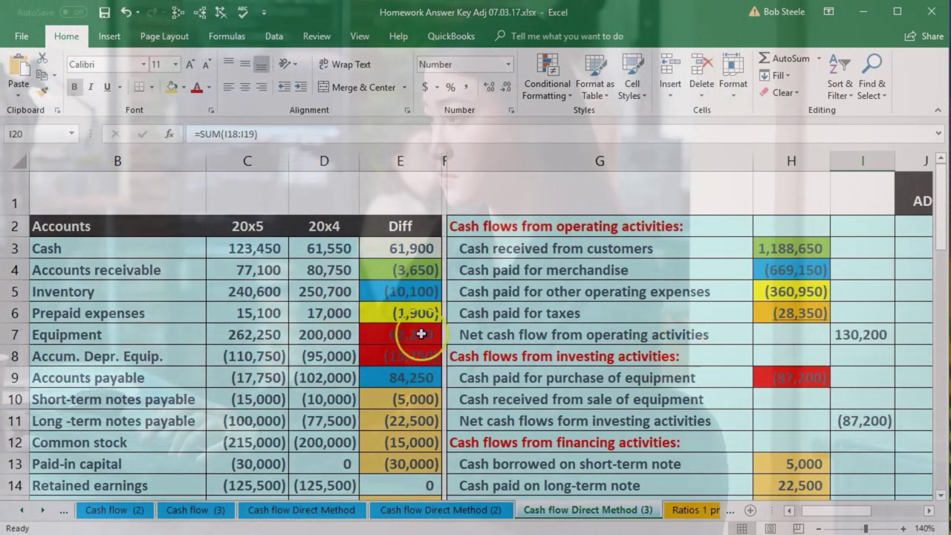
click(416, 354)
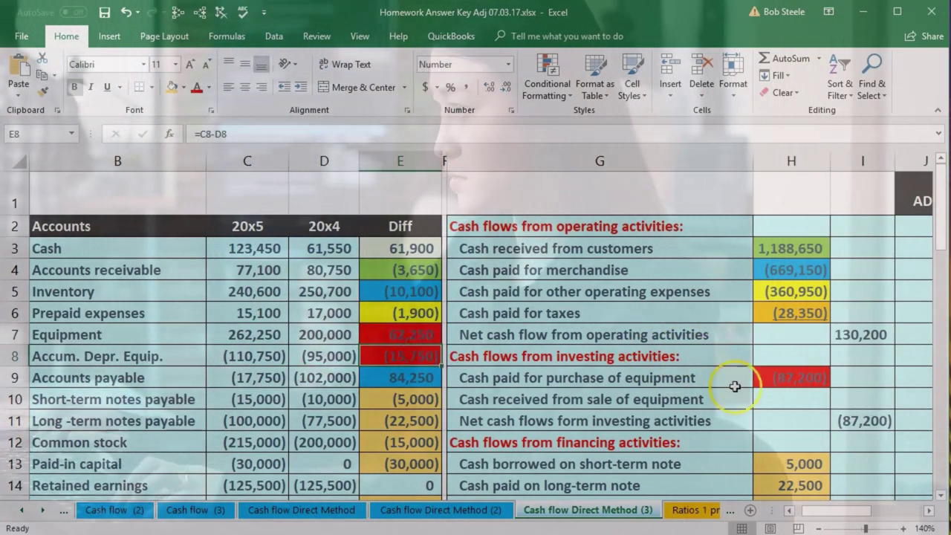
click(798, 379)
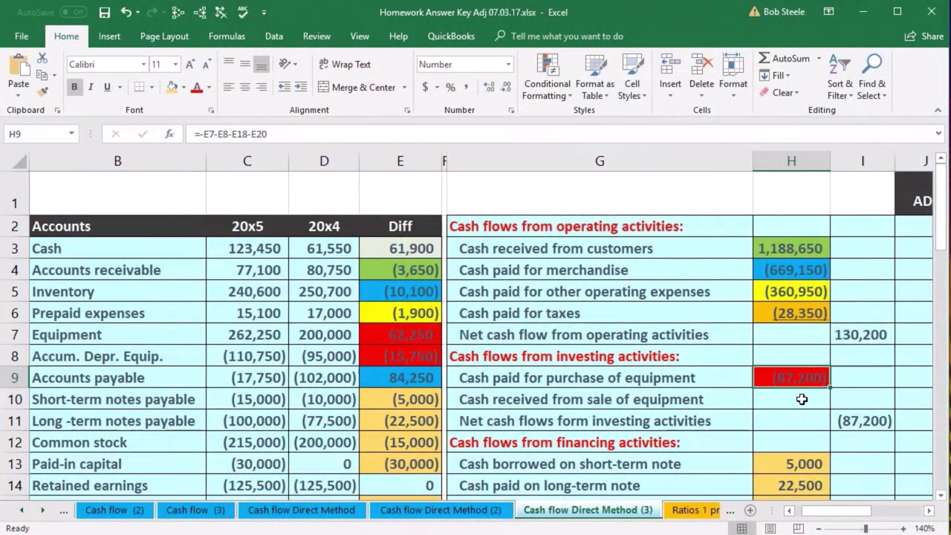
scroll(576, 425, down, 2)
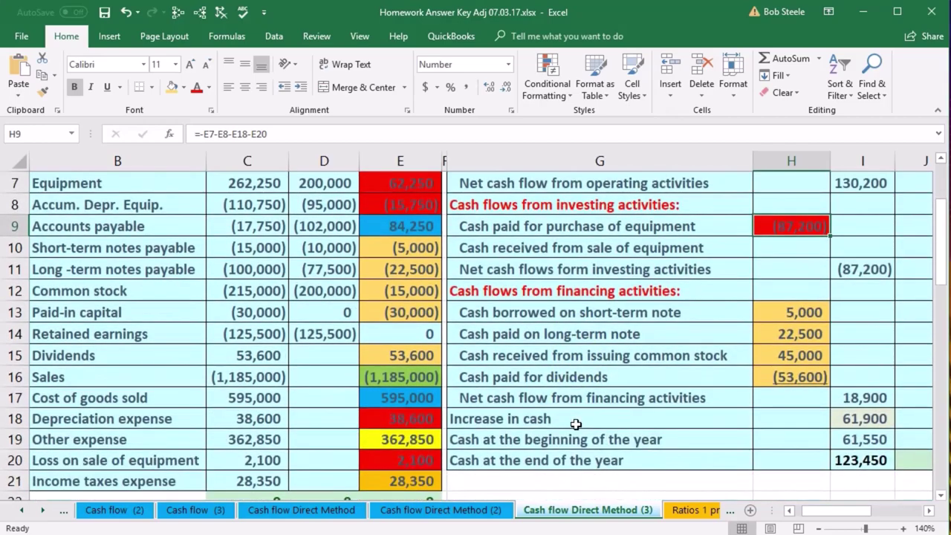
Examine the blank adjusted cash flow, cash flow adjustments and journal entry columns beside the cash flow statement.
click(157, 249)
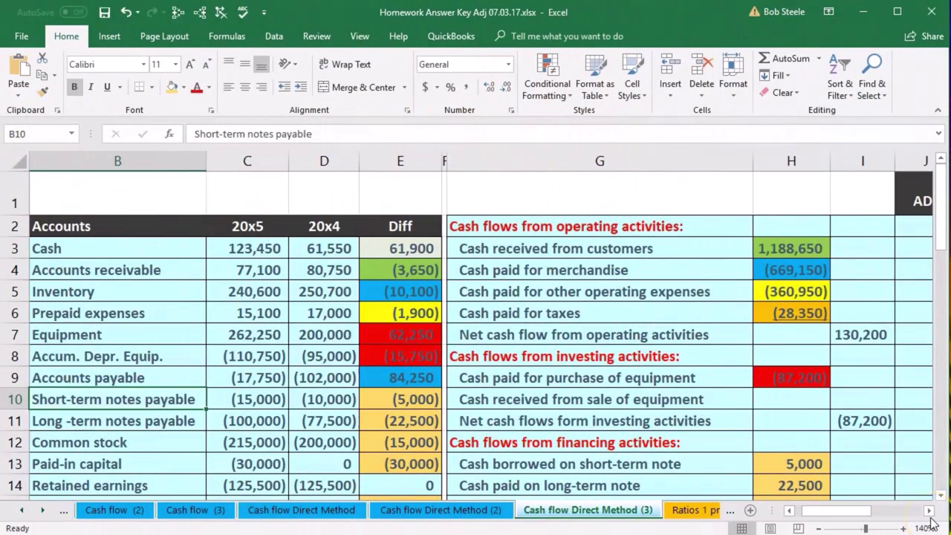
click(930, 511)
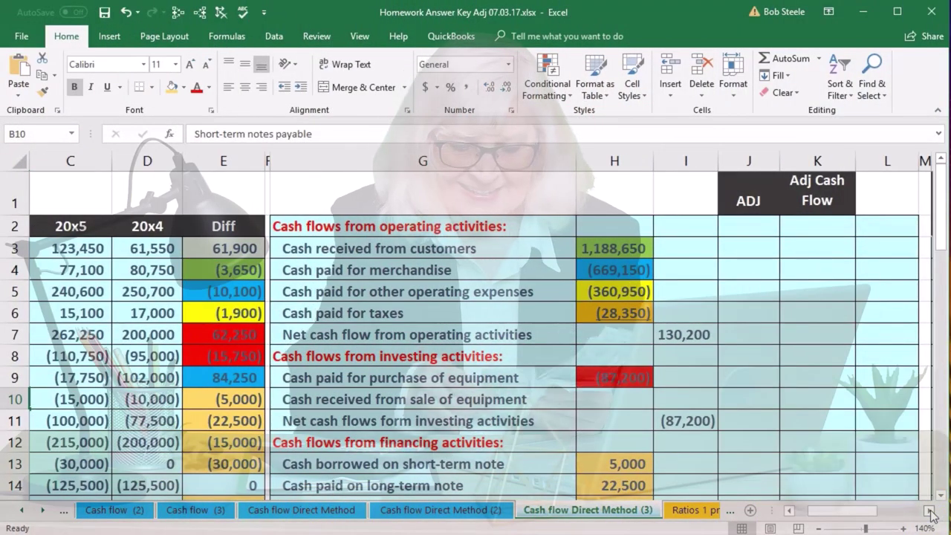
click(929, 511)
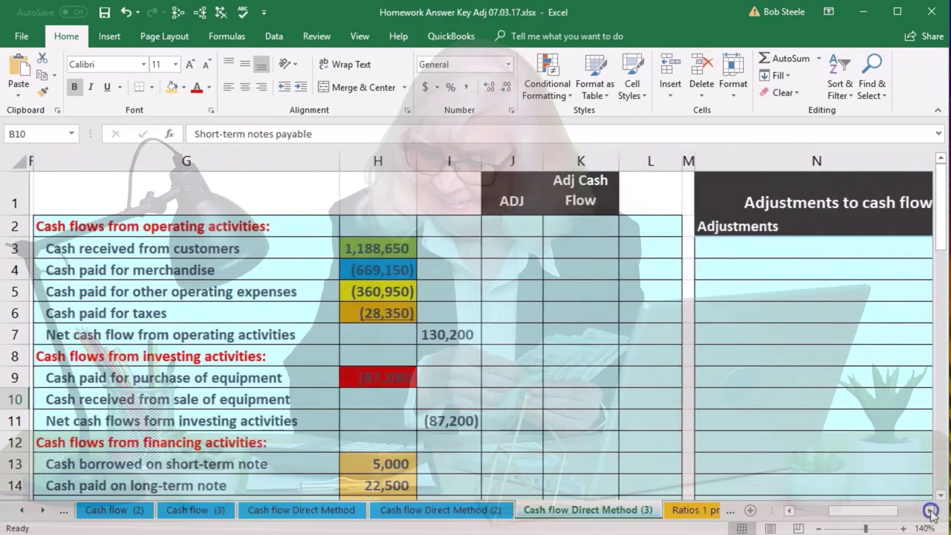
click(930, 511)
click(930, 510)
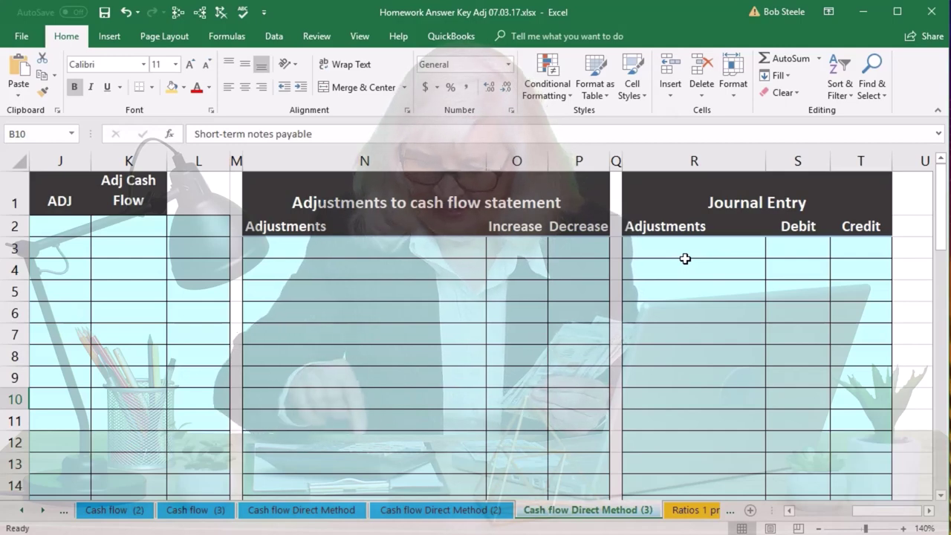
click(364, 249)
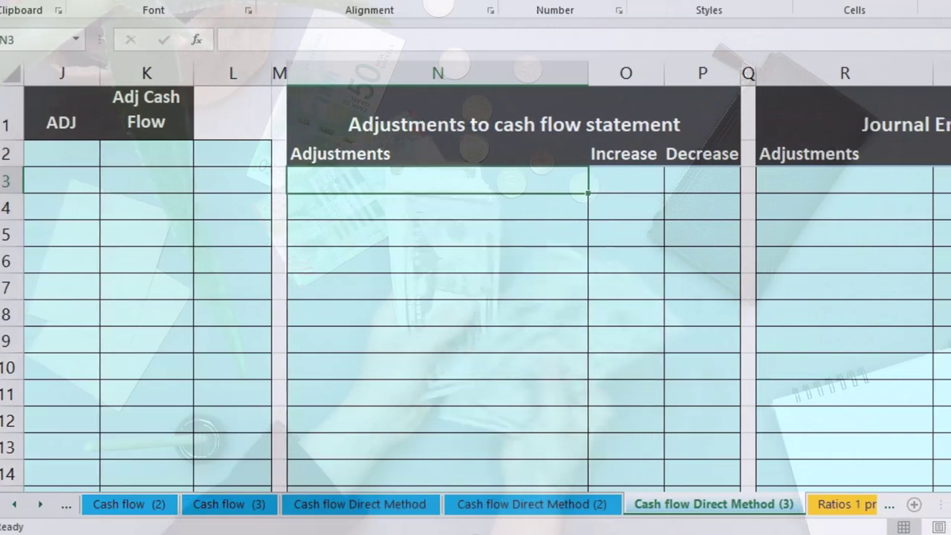
click(798, 508)
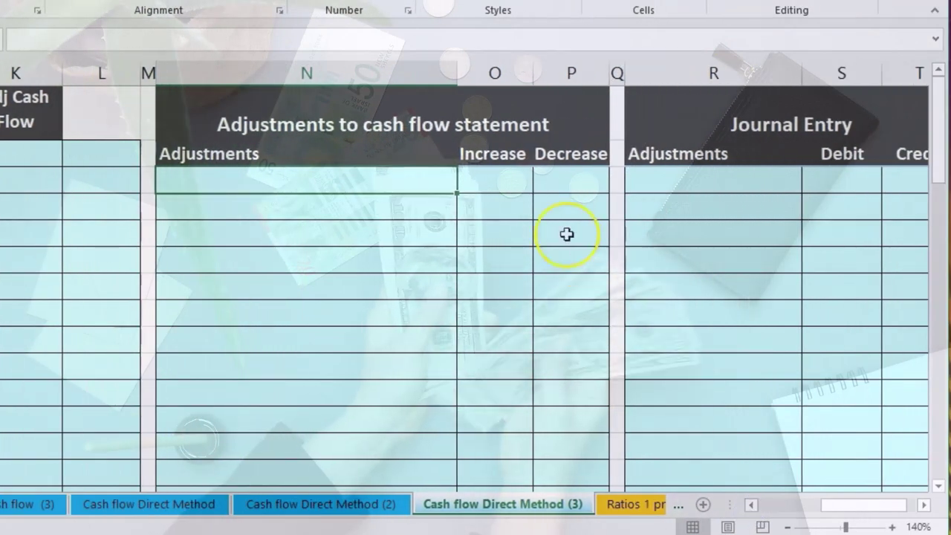
click(512, 187)
click(546, 176)
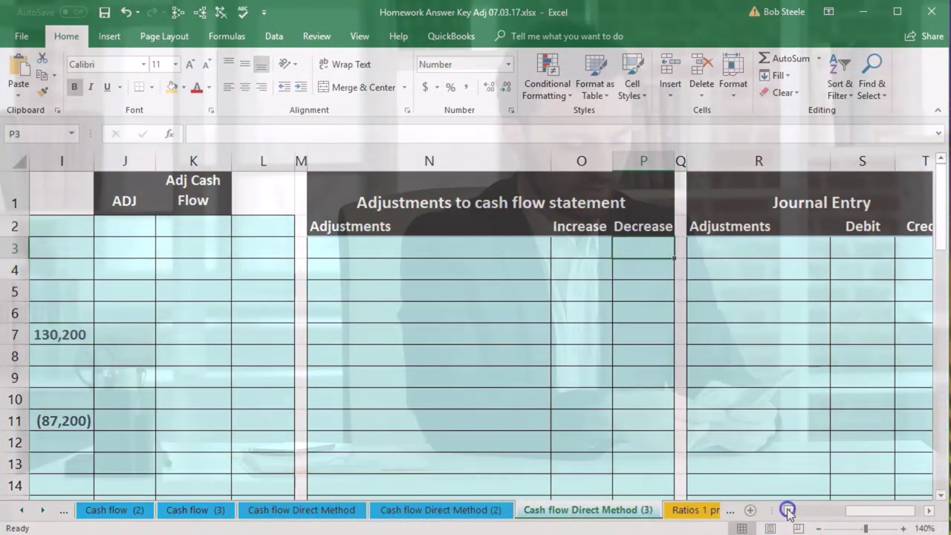
Find the sold equipment's details below the income statement and calculate its book value as 51,000 minus 22,850 in Calculator.
click(788, 511)
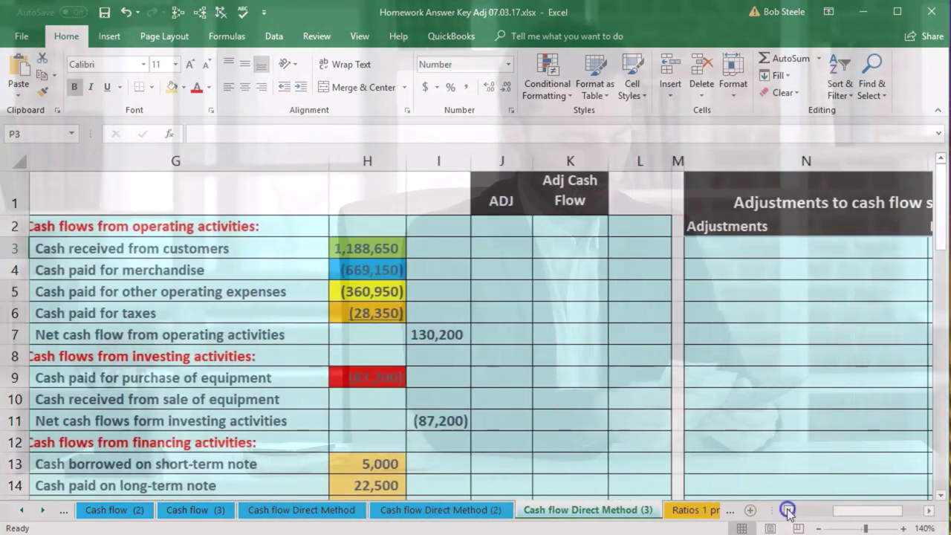
click(788, 511)
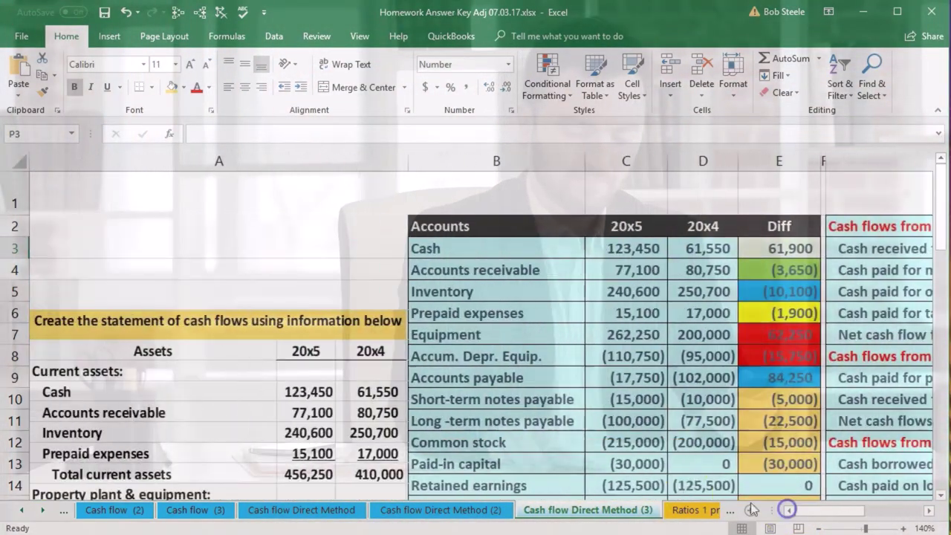
click(508, 341)
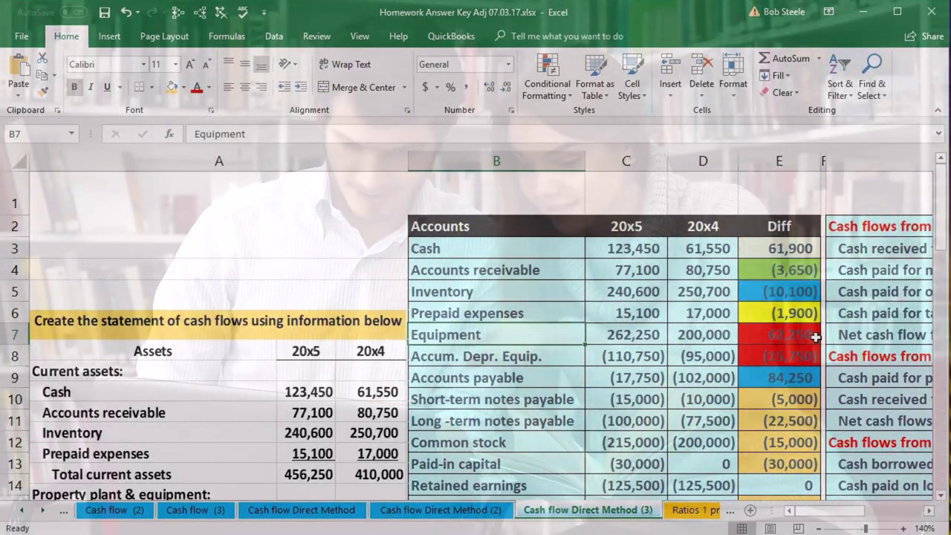
scroll(540, 384, down, 7)
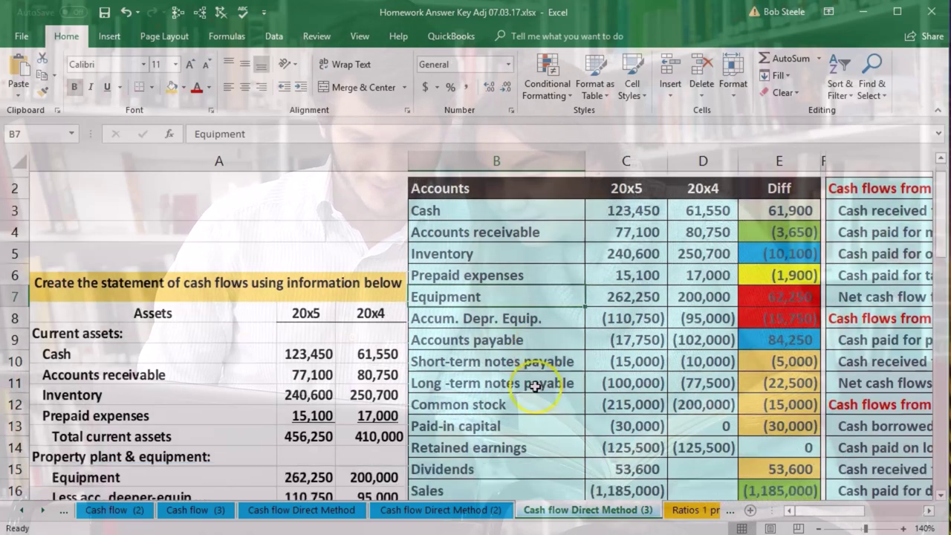
scroll(535, 386, down, 4)
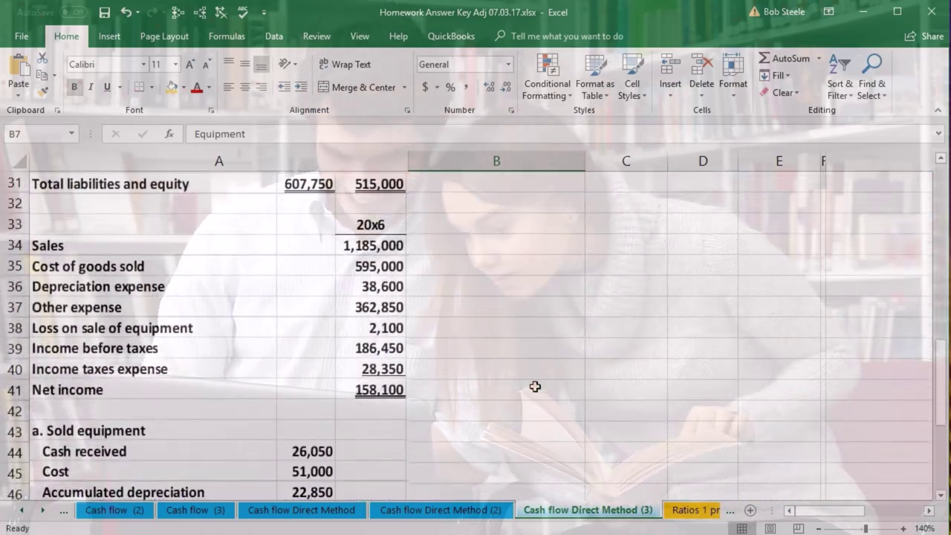
scroll(535, 386, down, 2)
scroll(535, 386, down, 2)
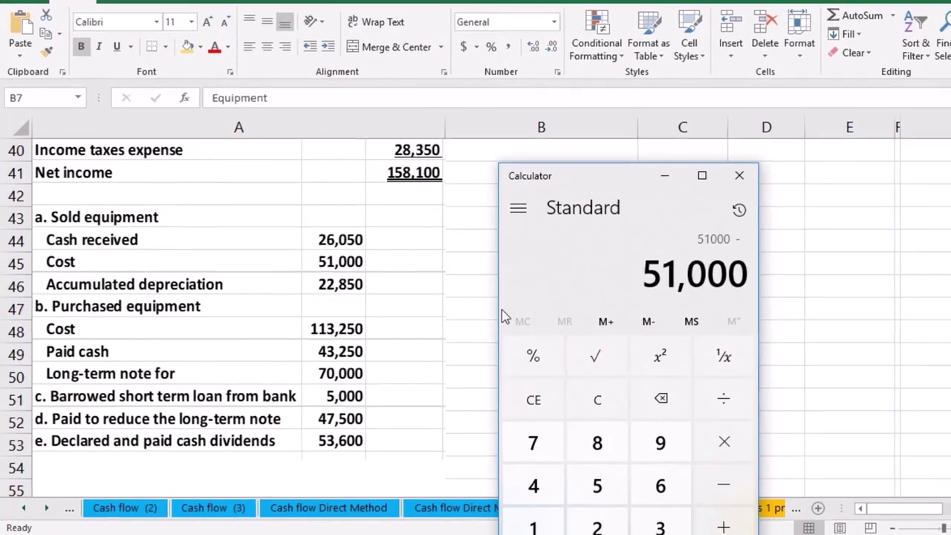
text(22850)
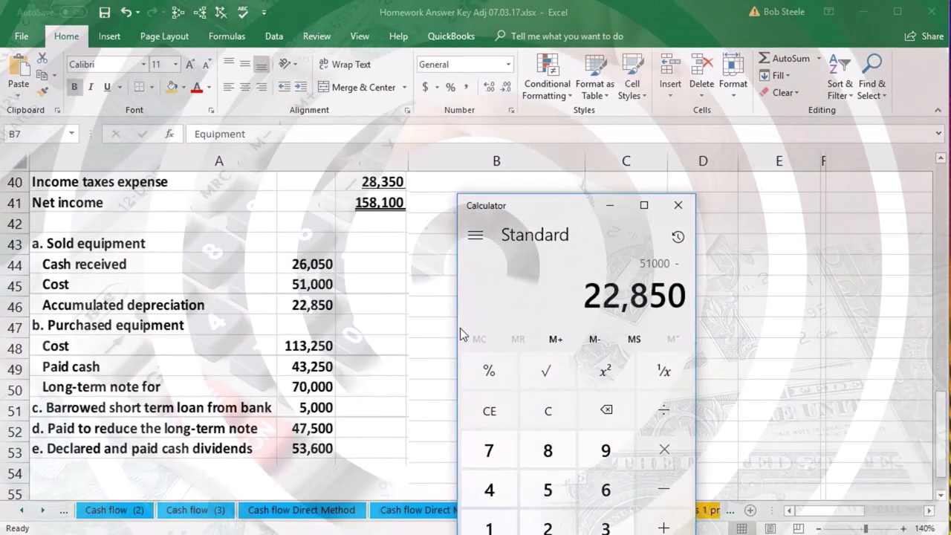
key(Return)
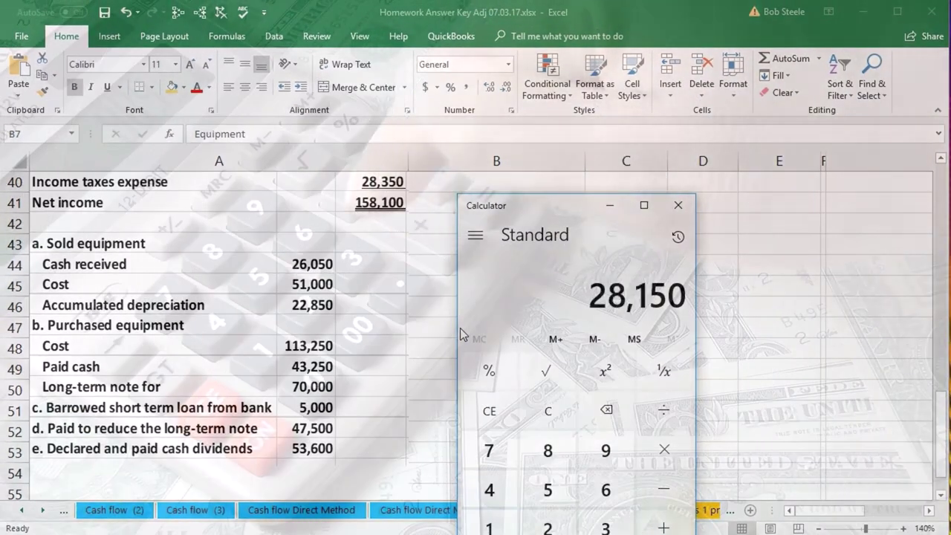
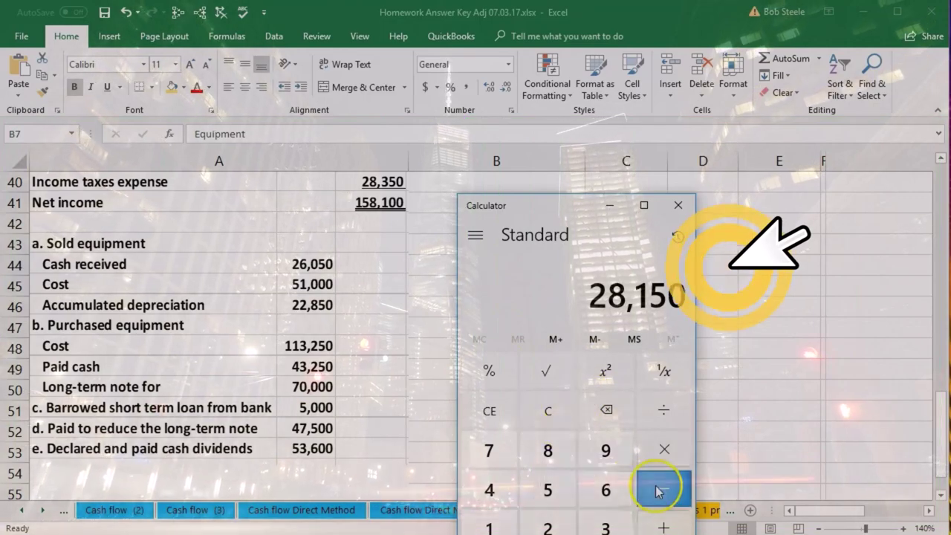
click(679, 205)
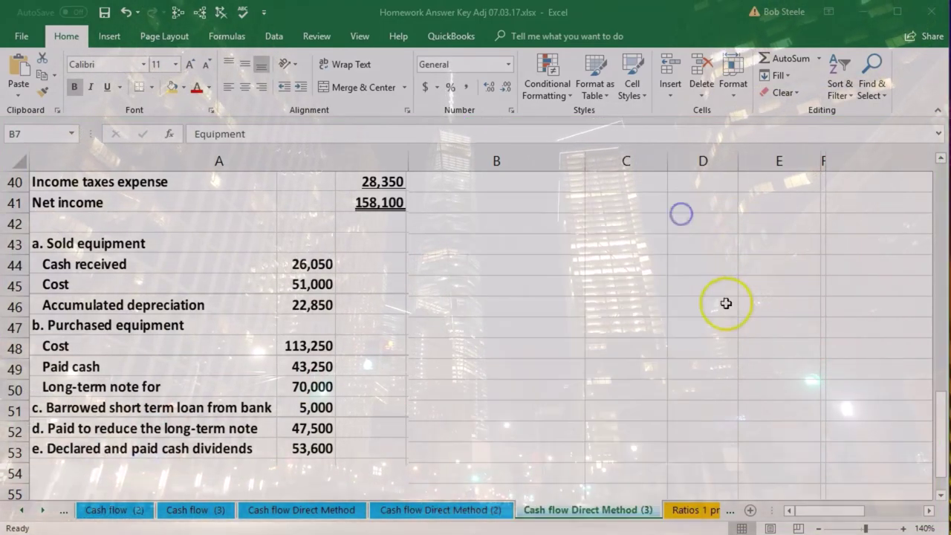
Enter Cash as the account on the first line of the journal entry, in R3.
scroll(671, 365, up, 12)
click(929, 510)
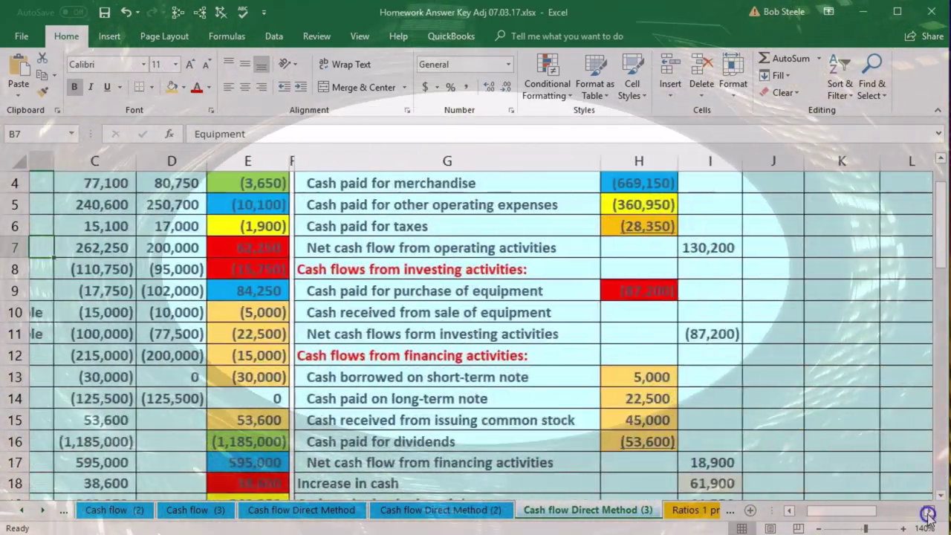
scroll(849, 459, up, 1)
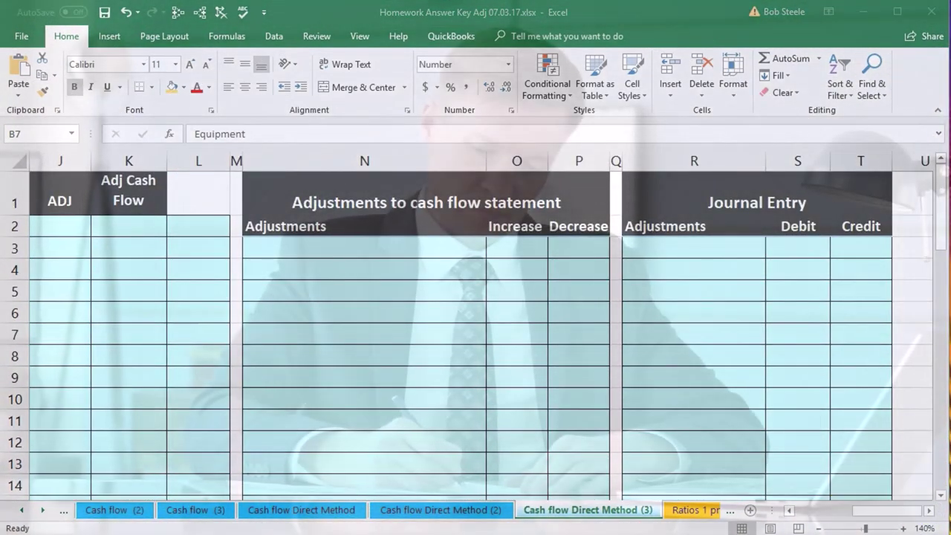
click(701, 249)
text(Cash)
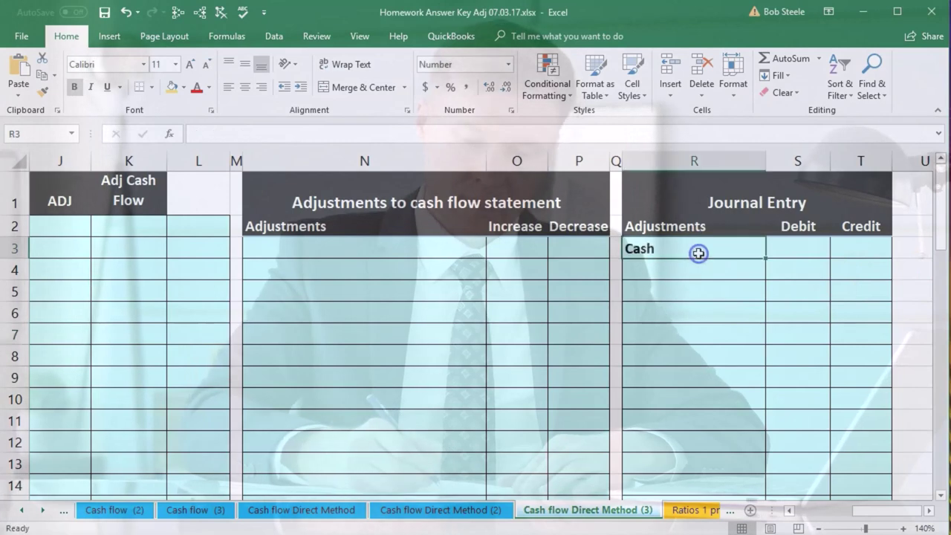
Enter a debit of 26,050 for Cash in S3 of the journal entry.
click(797, 246)
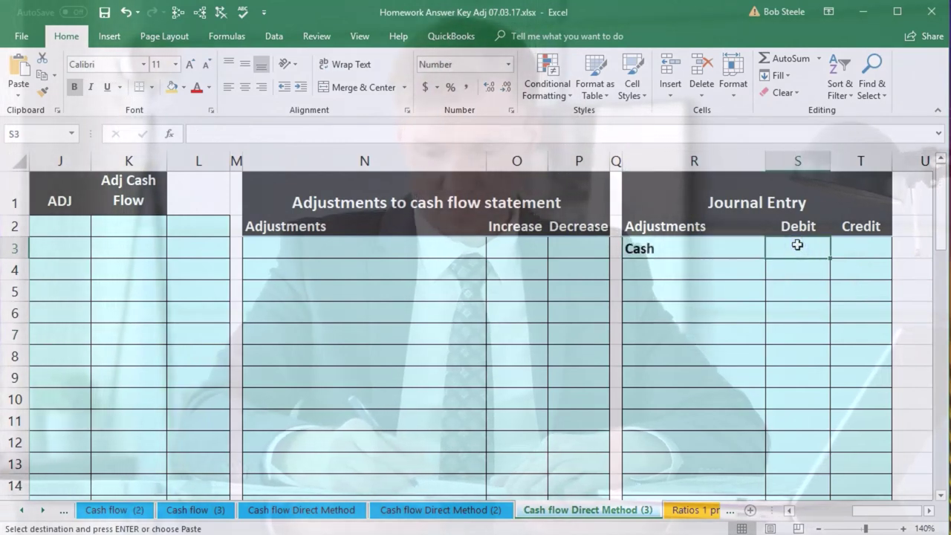
text(2650)
key(Return)
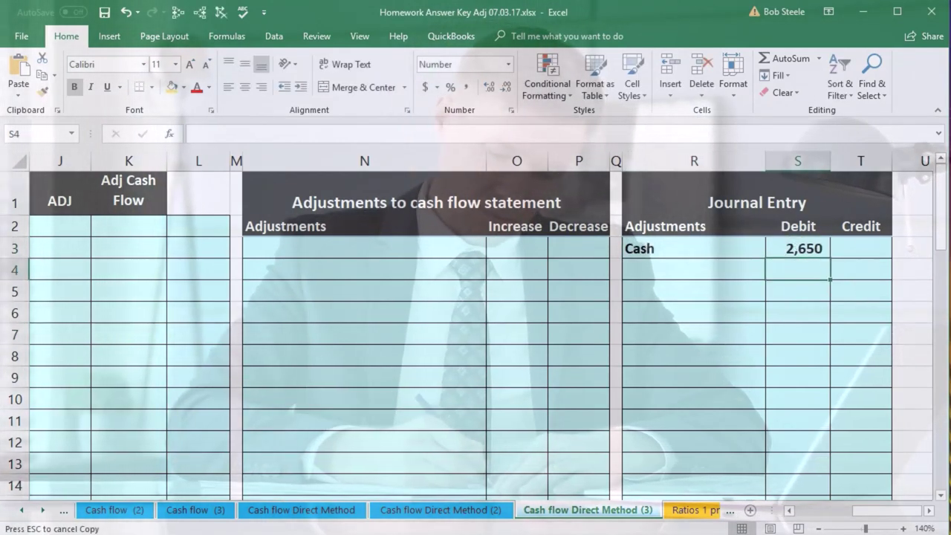
click(807, 251)
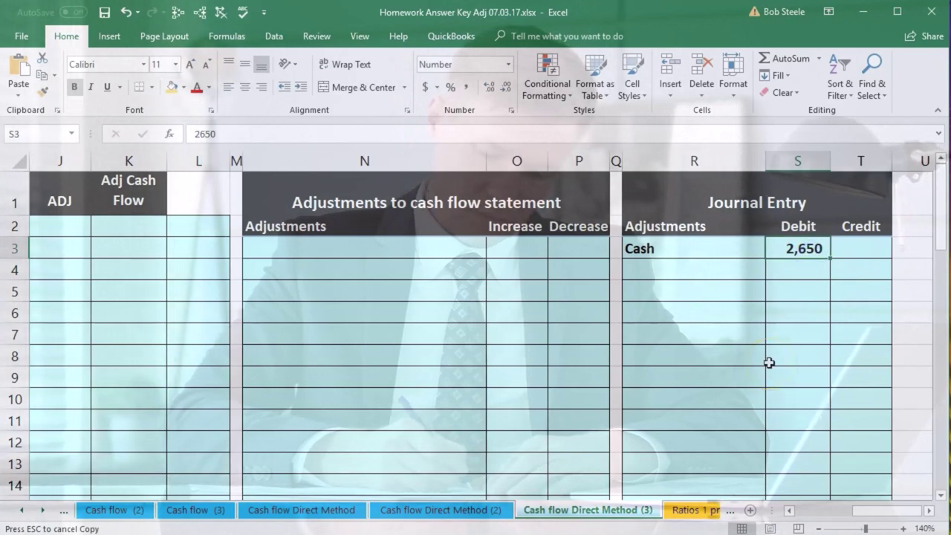
text(20)
key(BackSpace)
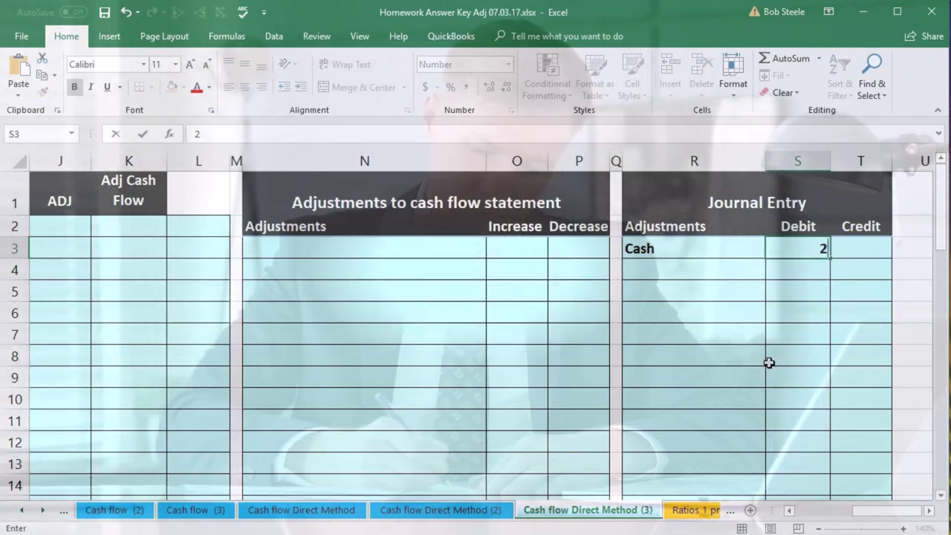
text(6050)
key(Return)
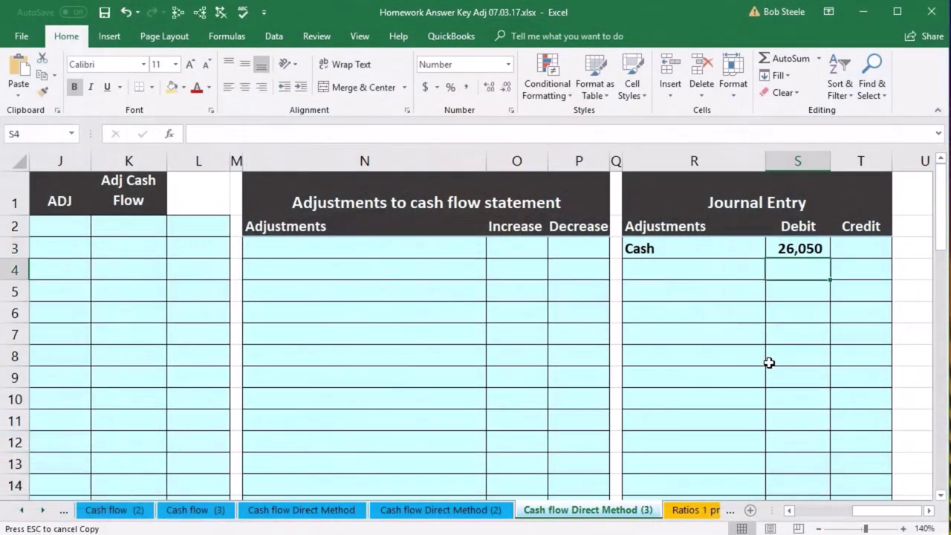
key(Escape)
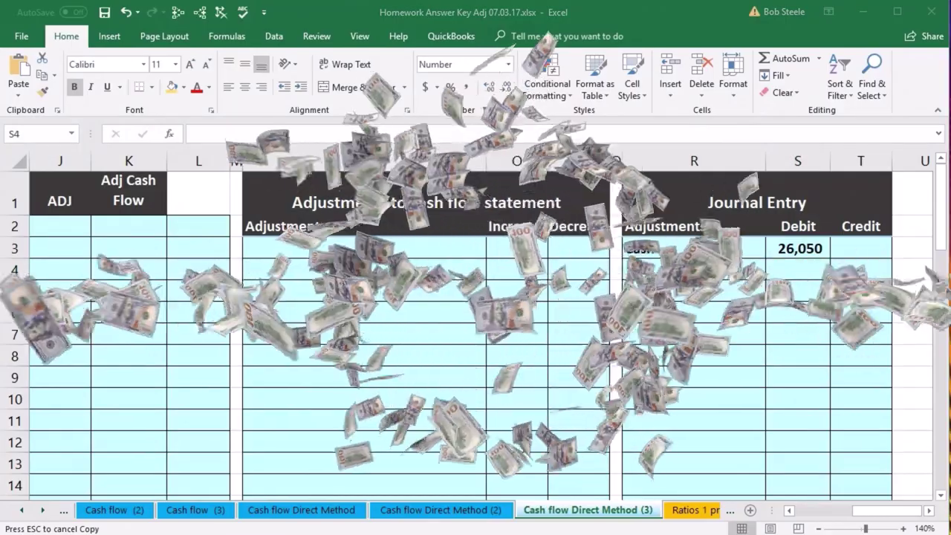
Add the copied Equipment account name to the second journal entry line with a credit of -51,000.
key(ctrl+c)
click(694, 270)
key(ctrl+v)
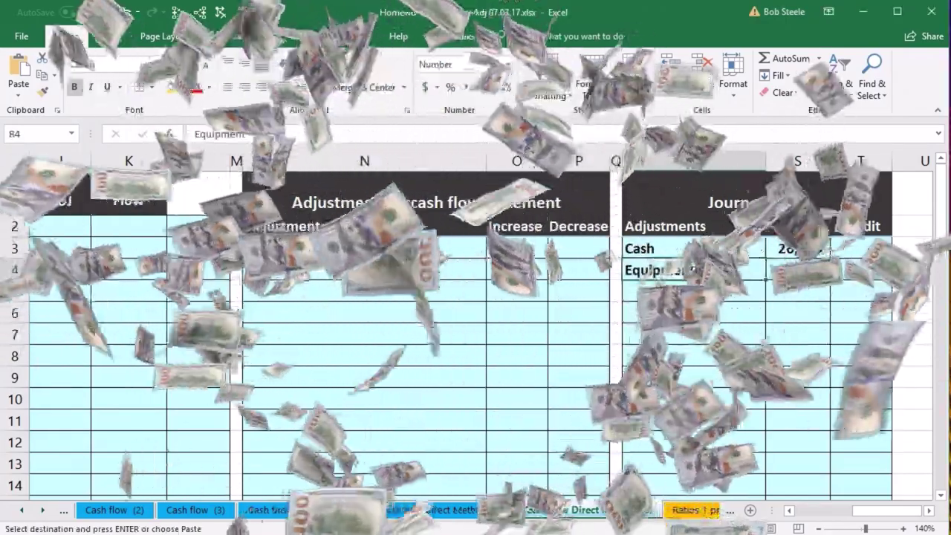
key(Right)
key(Right)
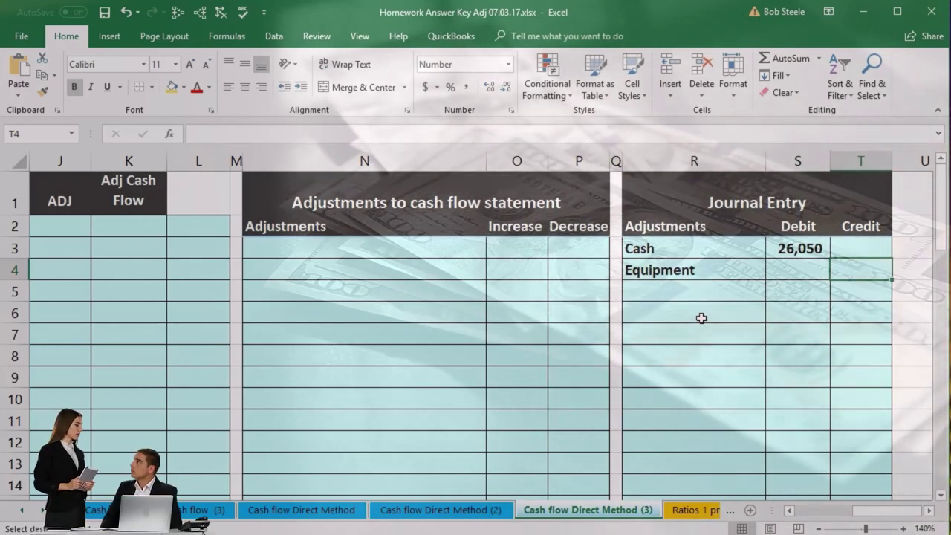
text(-5)
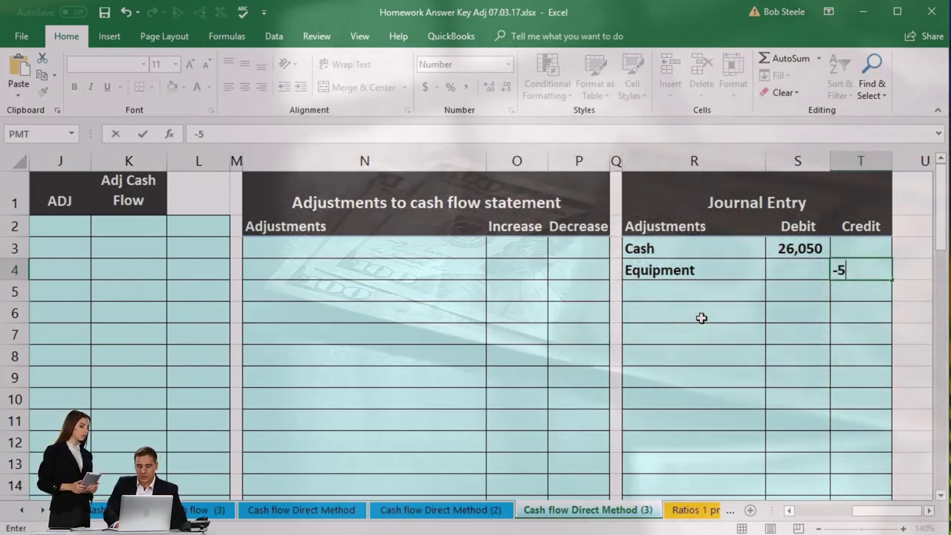
text(10000)
key(Return)
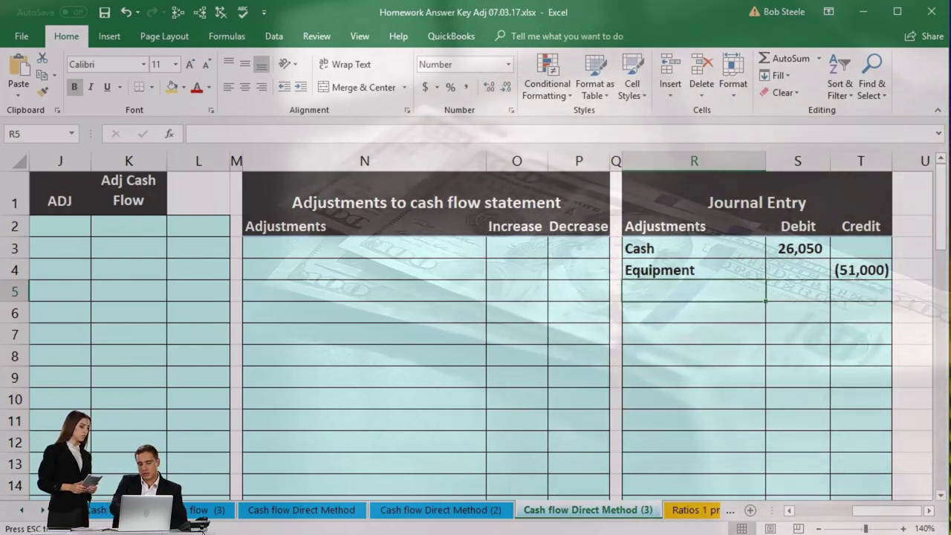
Add an "Acc. Depre" line below Equipment in the journal entry with a debit of 22,850.
click(679, 291)
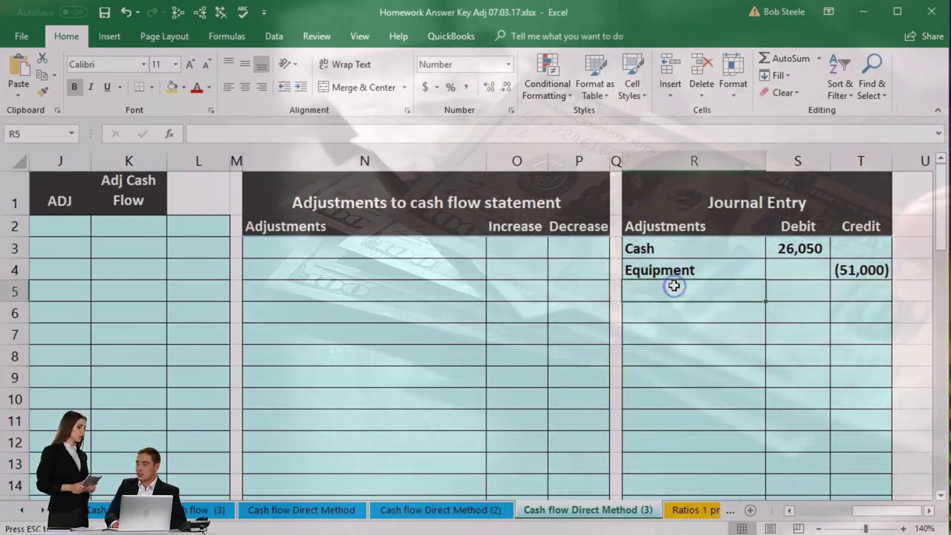
text(Adjustments)
text( Depre)
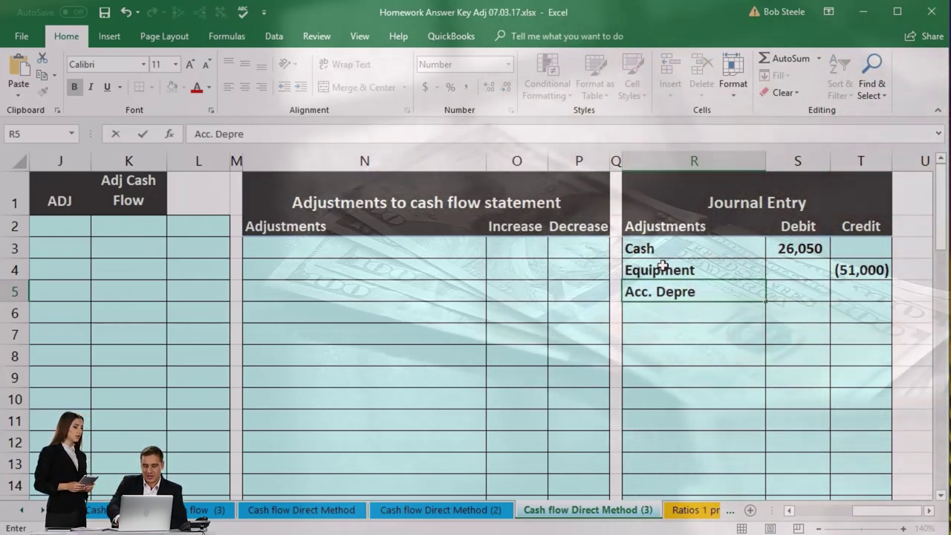
key(Return)
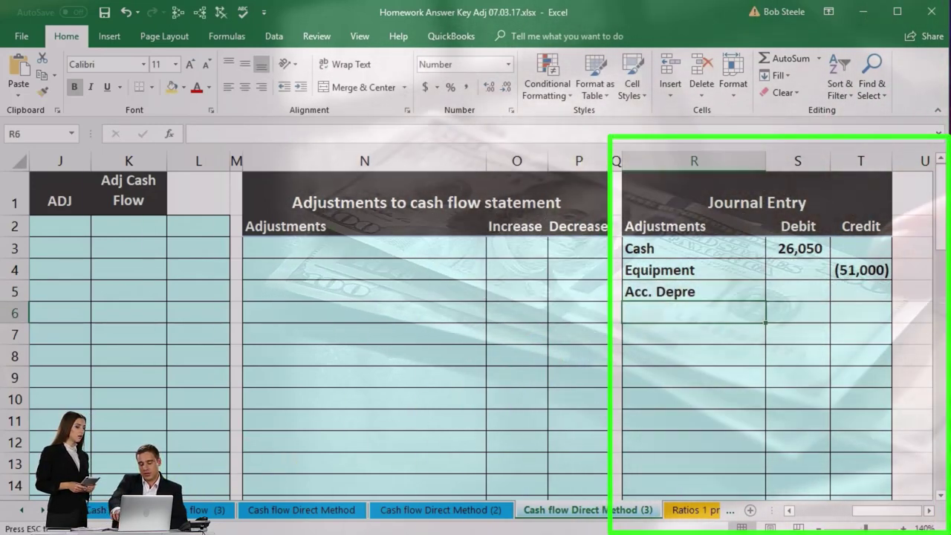
click(808, 290)
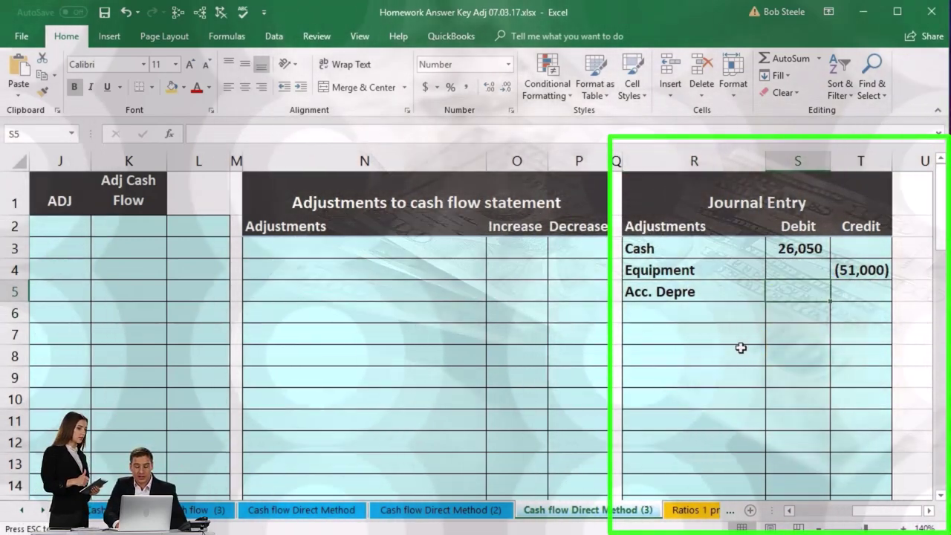
text(22,850)
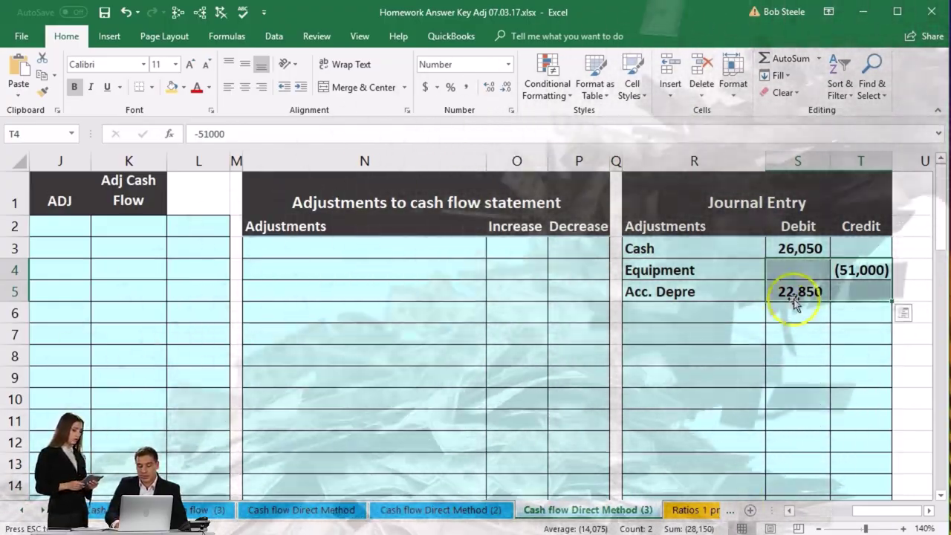
Check the journal entry's balance by totalling all its amounts and comparing the debits alone with the Equipment credit.
drag(798, 253, 836, 295)
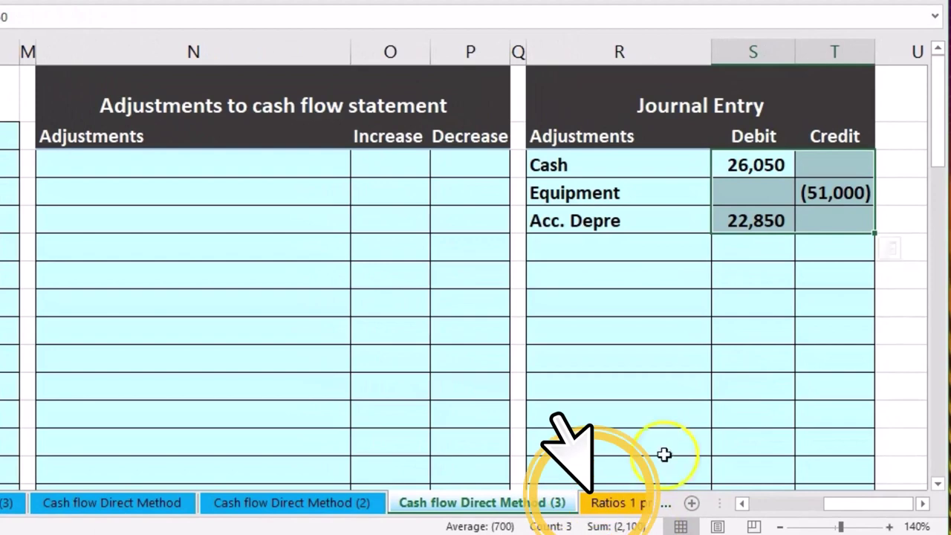
click(738, 247)
click(833, 191)
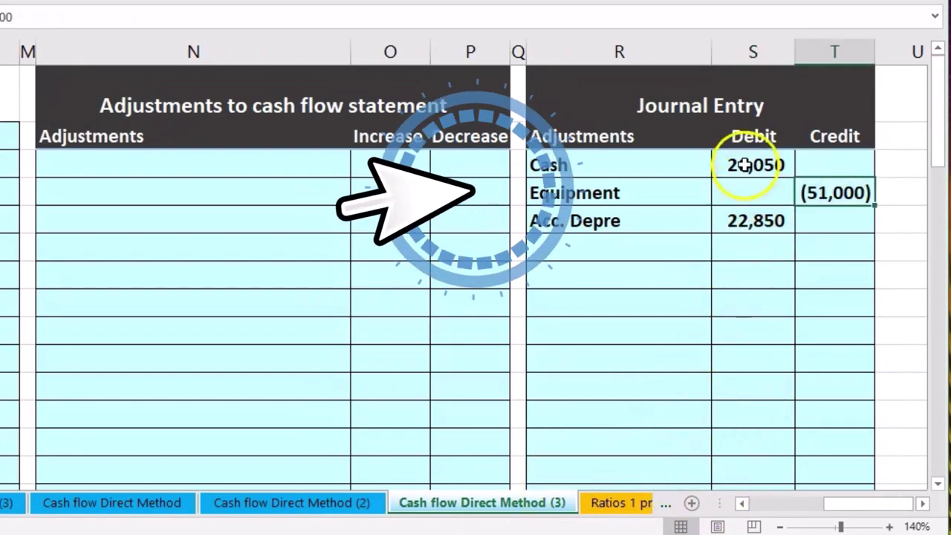
drag(754, 167, 738, 219)
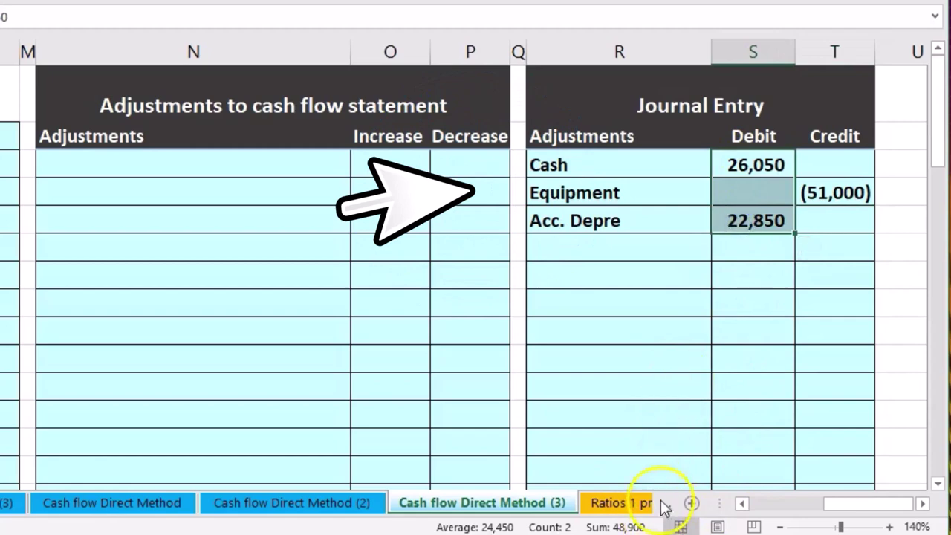
Calculate the journal entry's balancing amount in S6 with the formula -SUM(S3:T5).
click(757, 254)
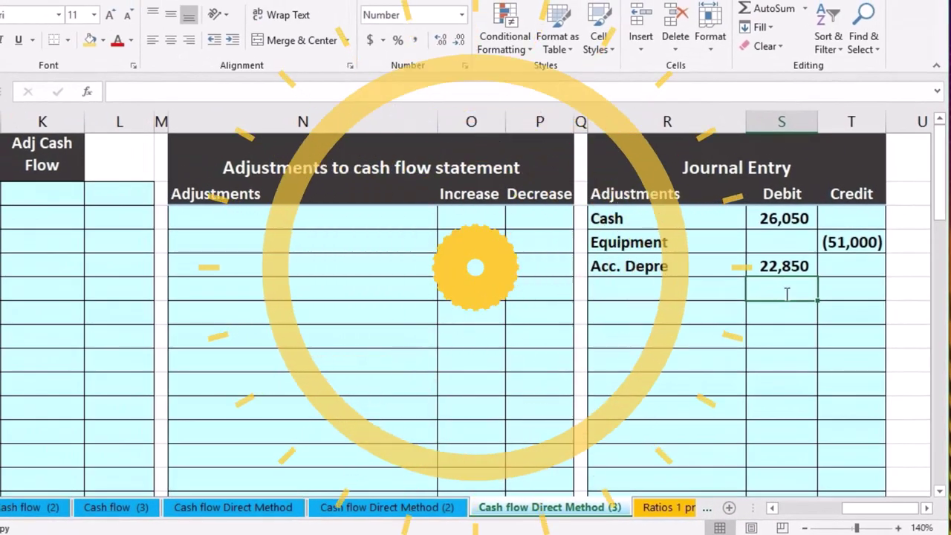
text(-sum()
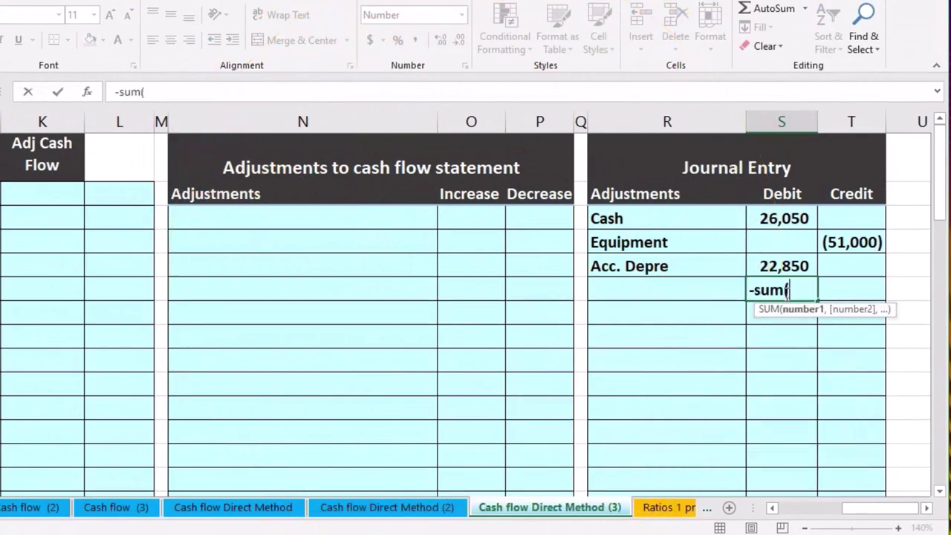
key(shift+Right)
key(shift+Up)
key(shift+Up)
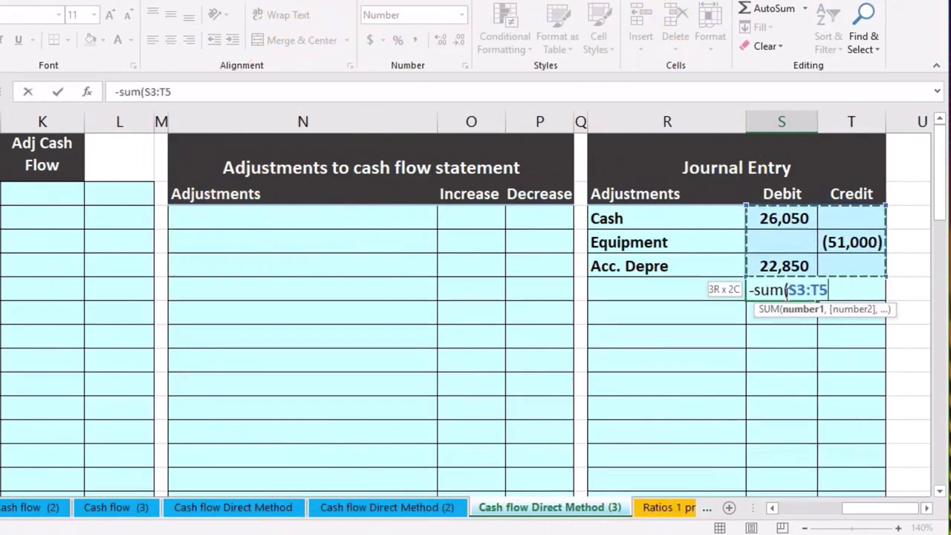
key(Return)
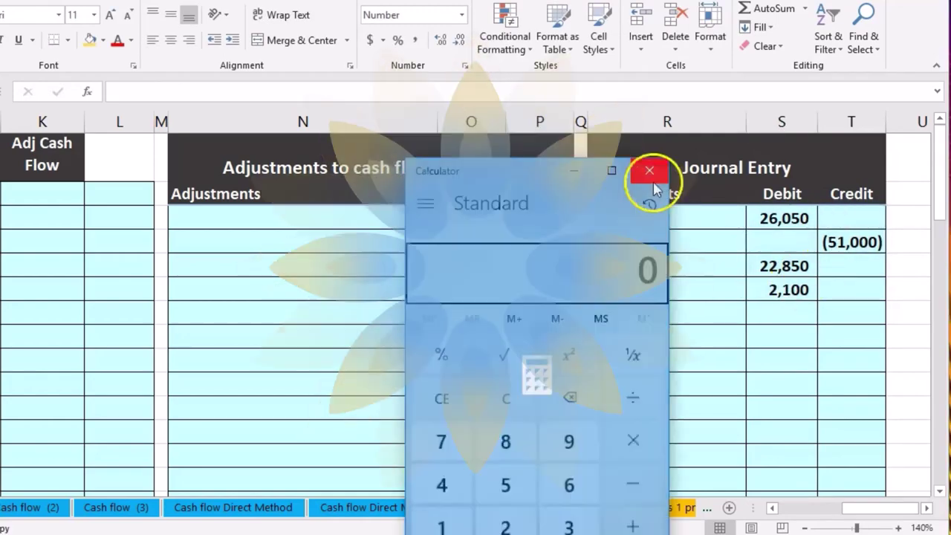
Verify the balancing amount in Calculator by computing 26,050 plus 22,850 minus 51,000, and close Calculator.
drag(530, 172, 461, 161)
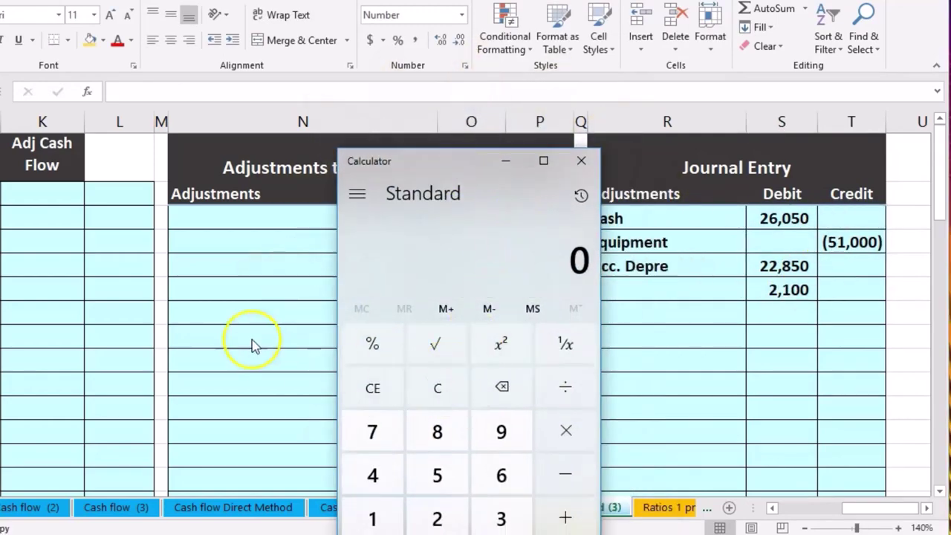
text(605)
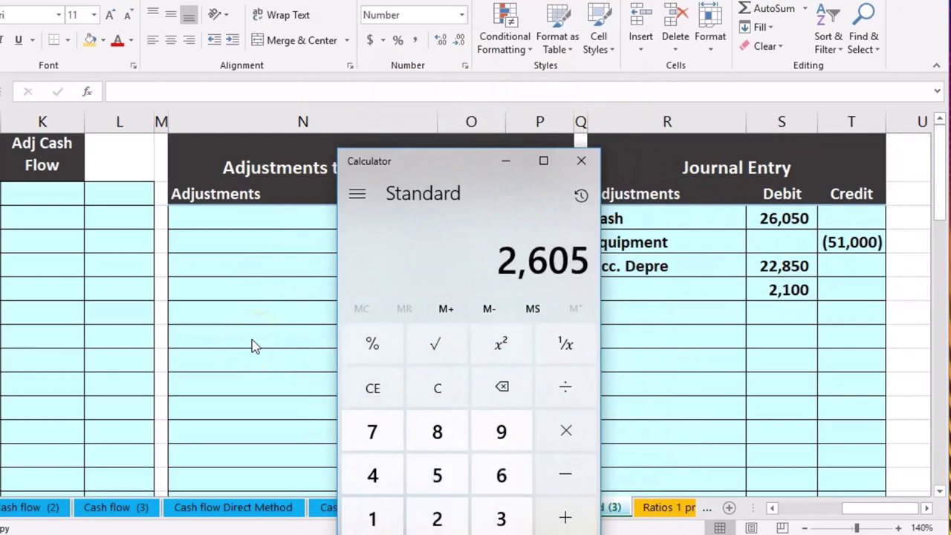
text(022850)
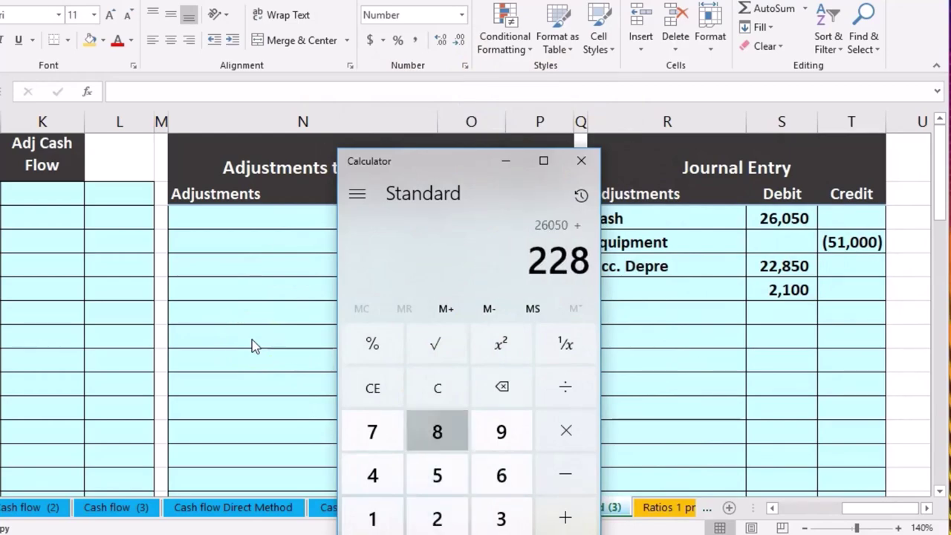
key(Return)
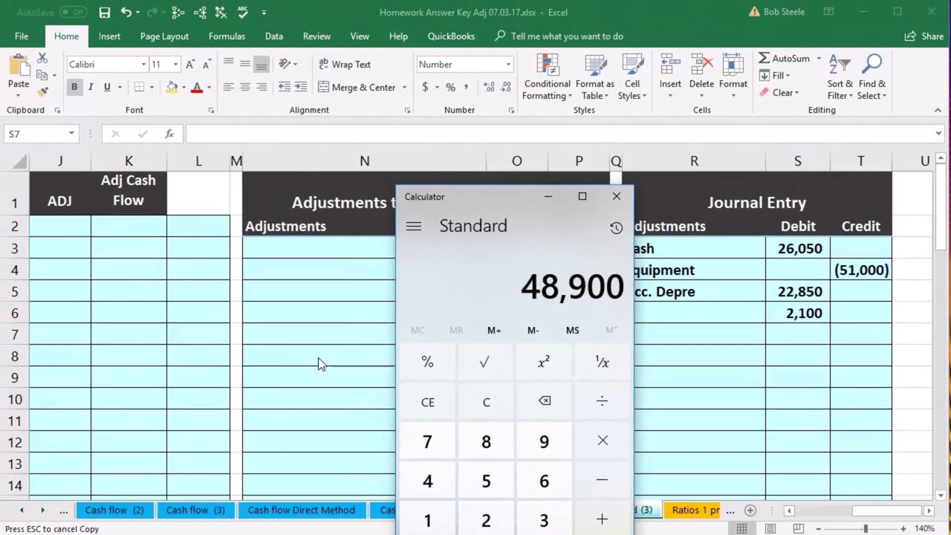
key(minus)
text(51000)
key(Return)
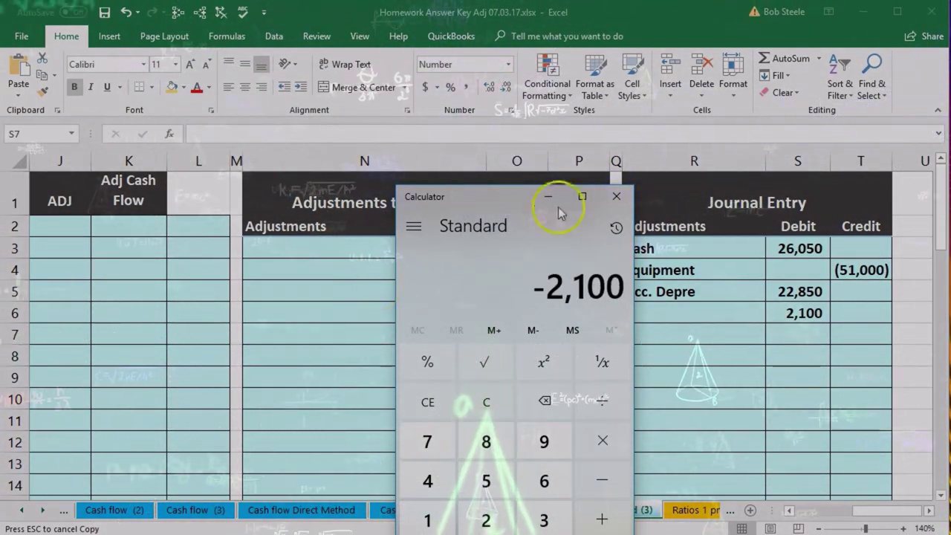
click(616, 196)
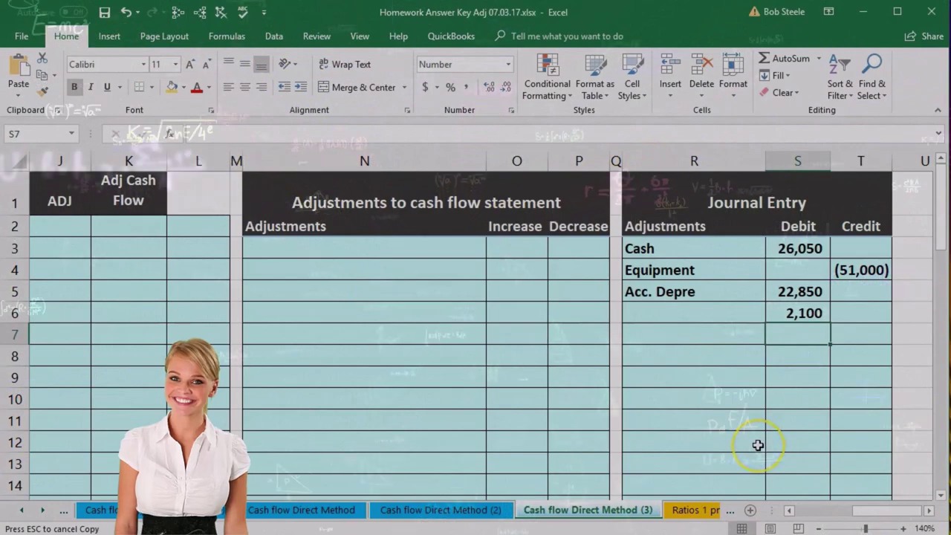
Reopen Calculator and compute the equipment's book value less the cash received, as 51,000 minus 22,850 minus 26,050.
key(XF86Calculator)
drag(494, 196, 437, 183)
text(510000)
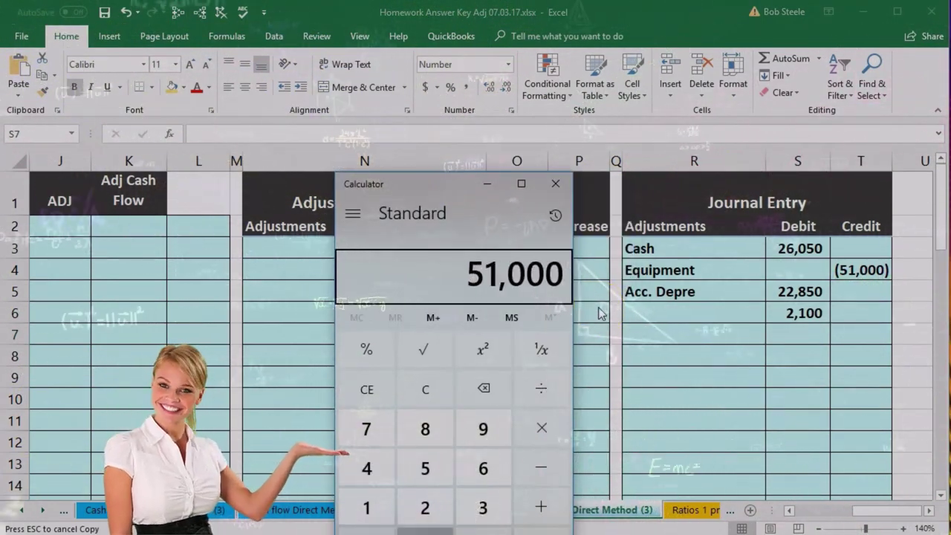
key(minus)
text(22850)
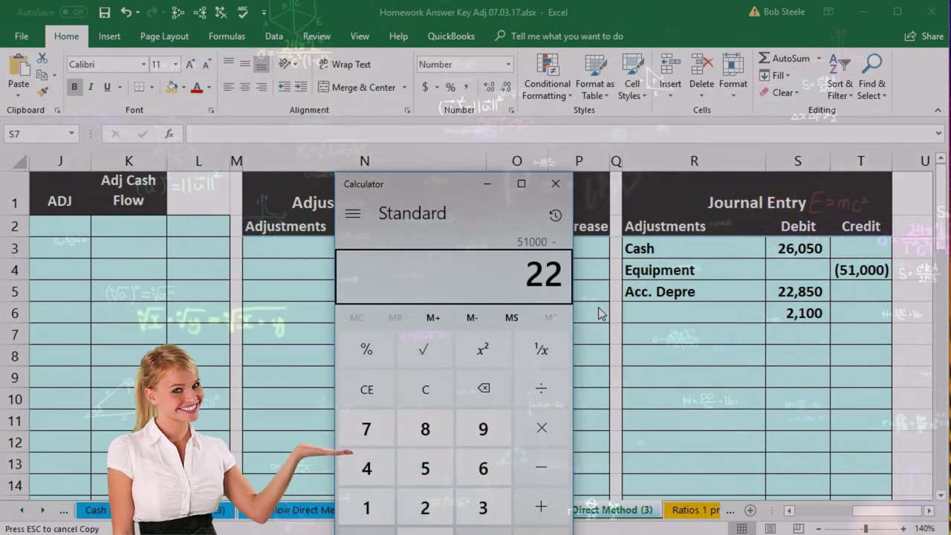
key(Return)
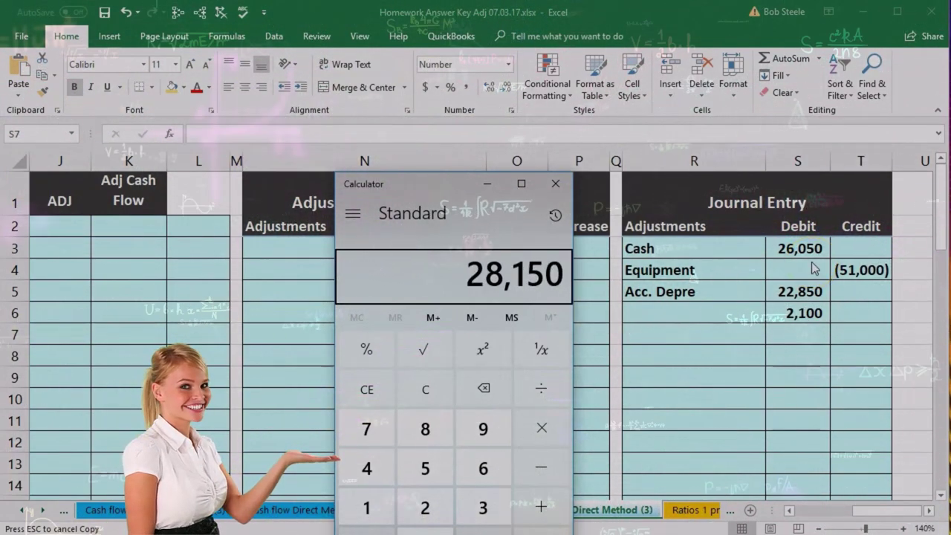
key(minus)
text(26,05)
key(Escape)
text(2100)
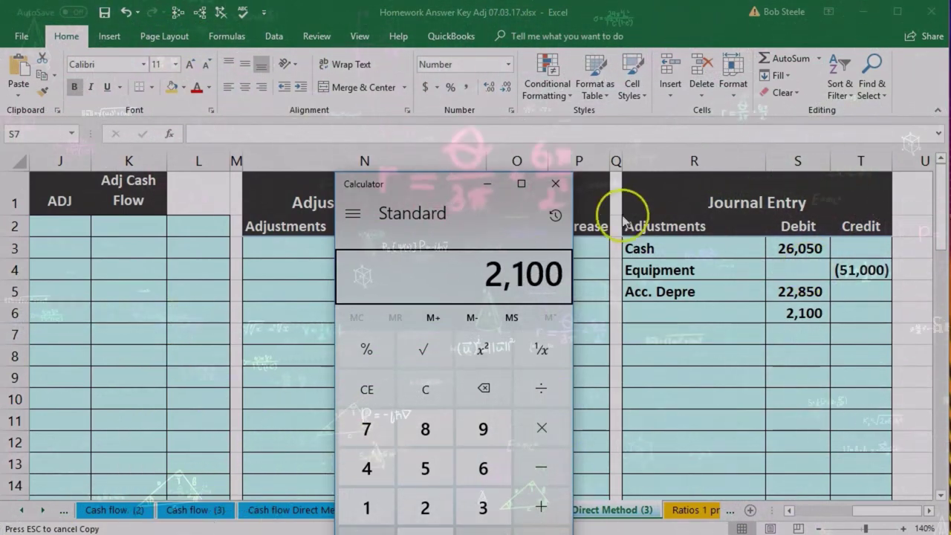
Close Calculator and label the balancing amount in row 6 of the journal entry as Loss on sale.
click(555, 184)
click(805, 316)
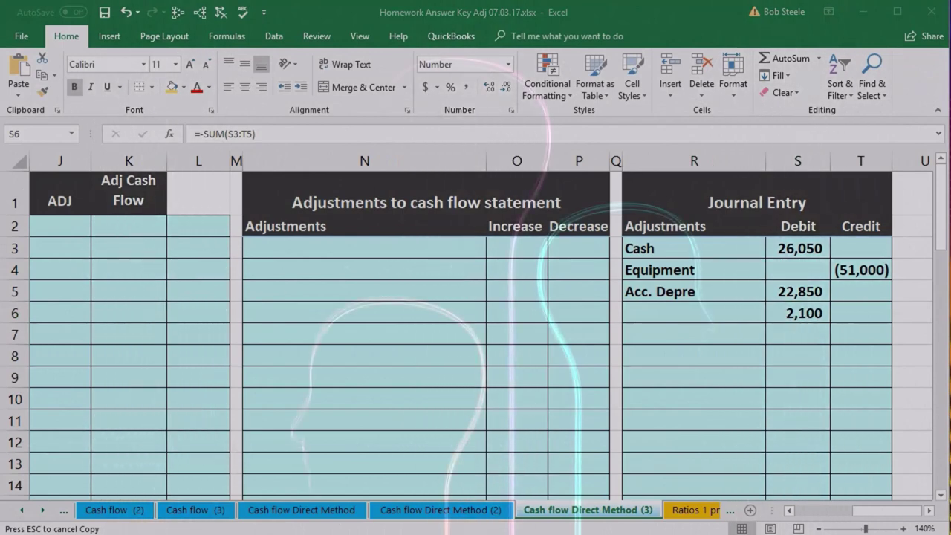
click(701, 307)
text(Loss on sale)
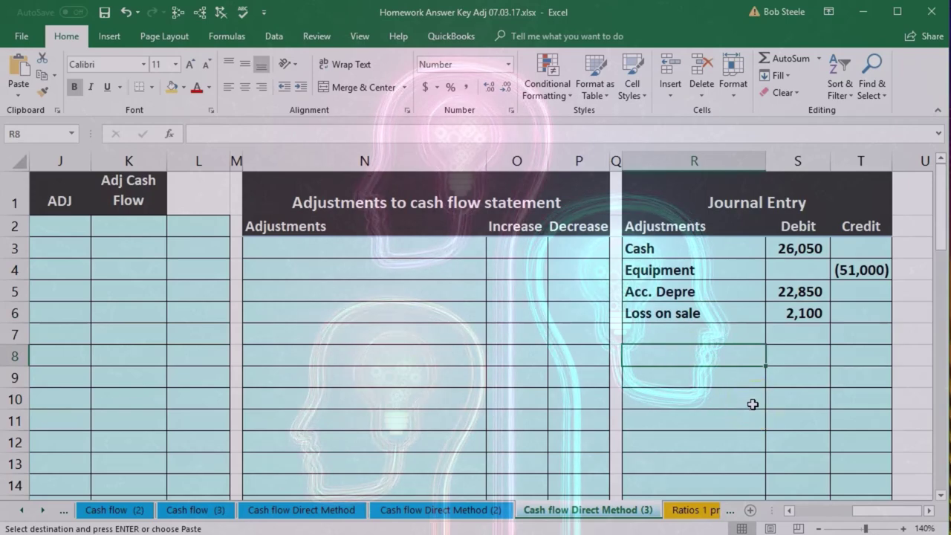
Examine the purchased-equipment details below the income statement for the cost, cash paid and long-term note amounts.
drag(886, 520, 795, 510)
click(765, 335)
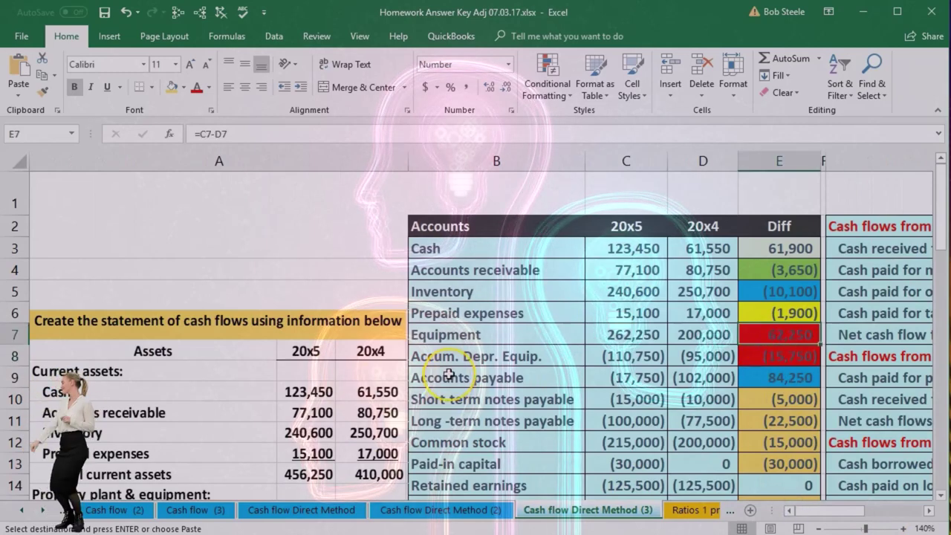
scroll(448, 373, down, 8)
scroll(449, 374, down, 4)
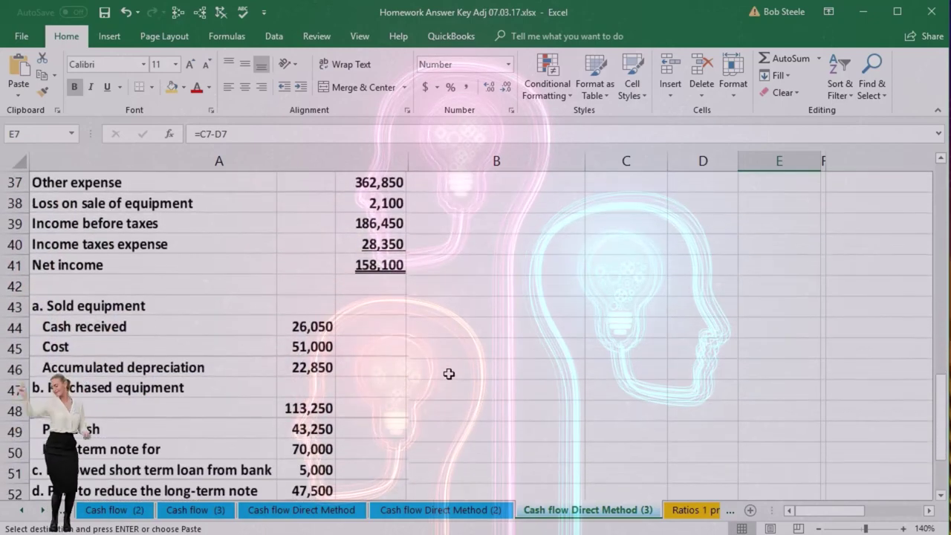
scroll(449, 374, down, 1)
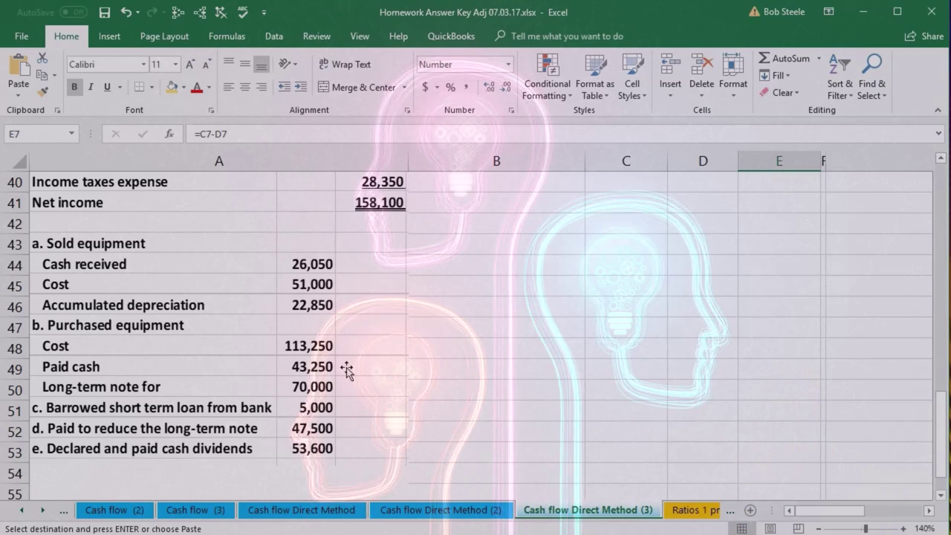
click(350, 385)
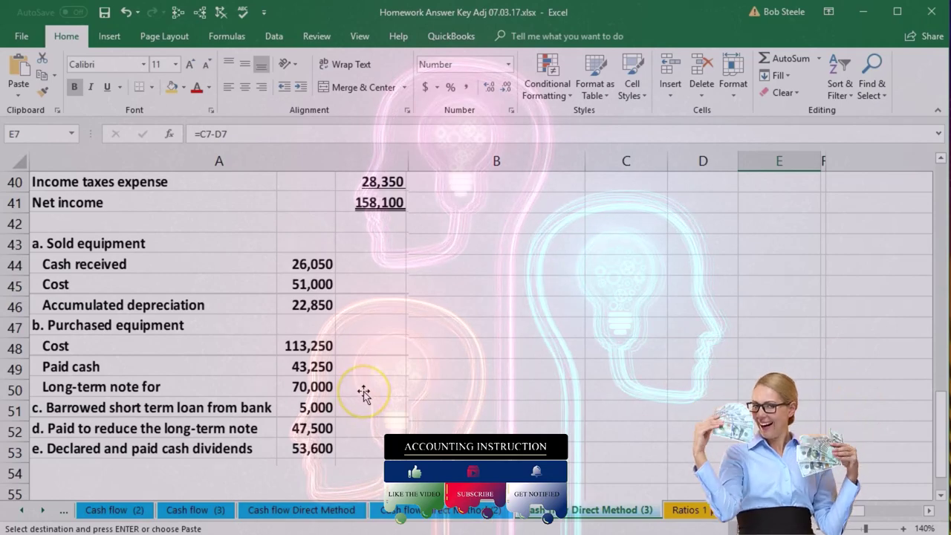
click(411, 393)
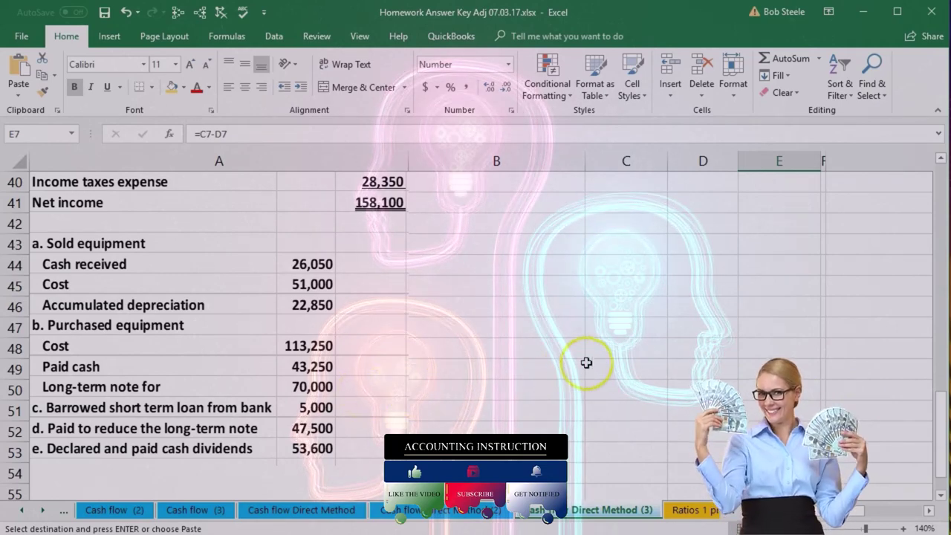
scroll(612, 354, up, 9)
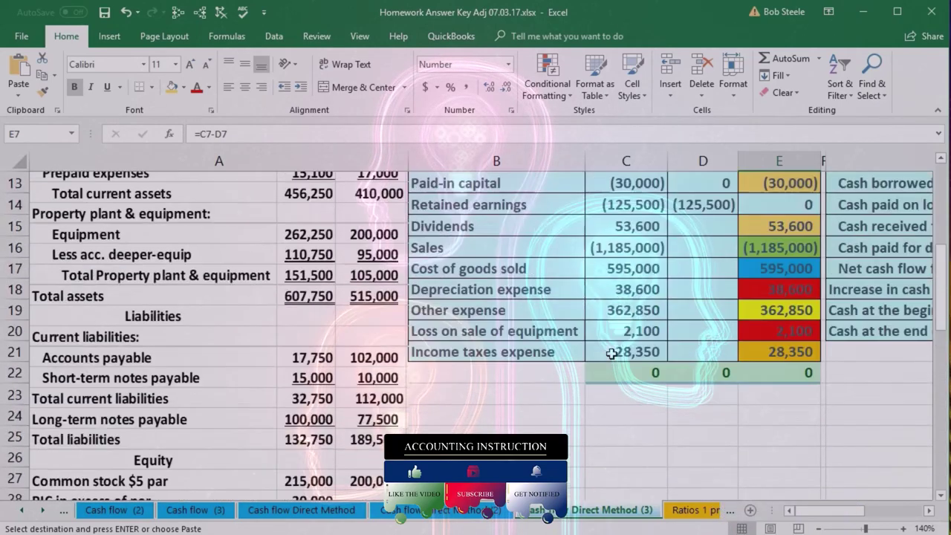
Start the equipment purchase entry in row 8 of the journal area with an Equipment debit of 113,250.
click(930, 510)
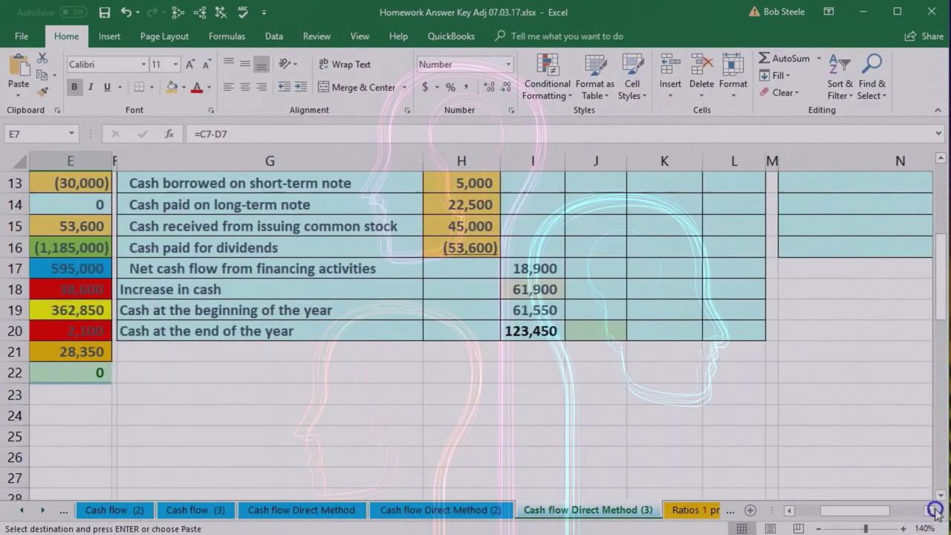
scroll(929, 511, right, 8)
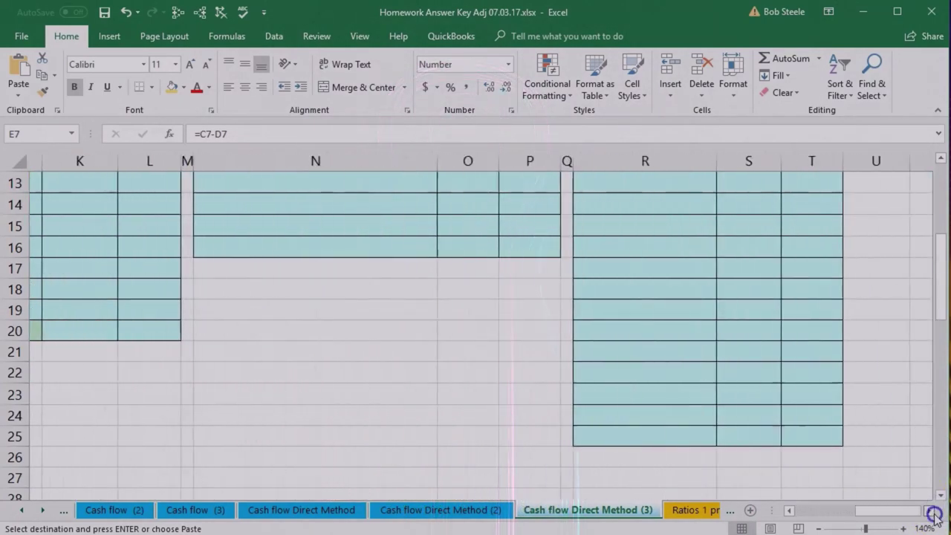
scroll(754, 414, up, 3)
scroll(756, 414, up, 1)
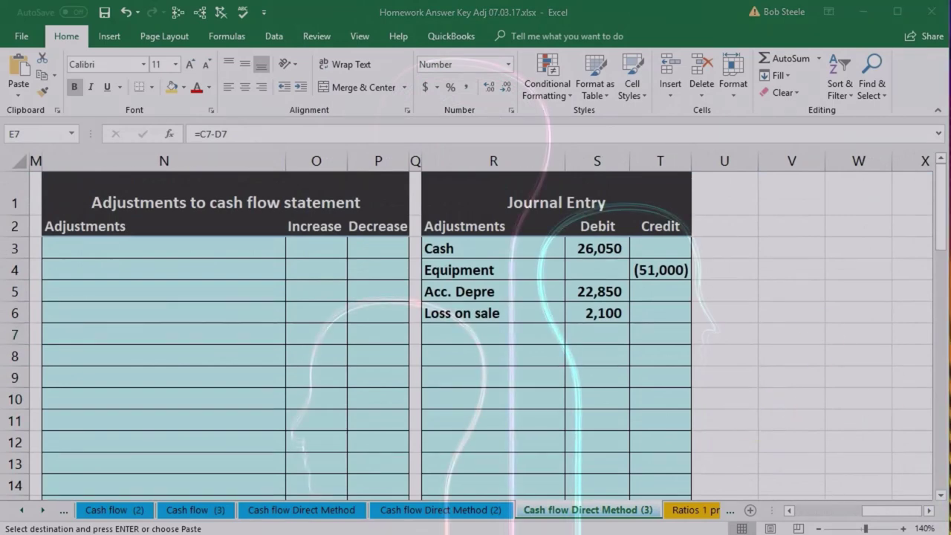
click(493, 356)
text(Equipment)
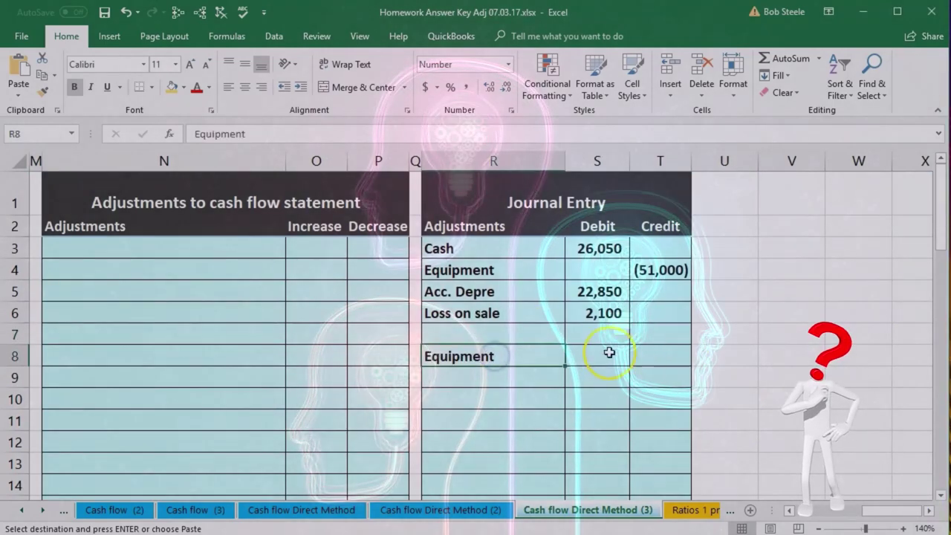
click(604, 354)
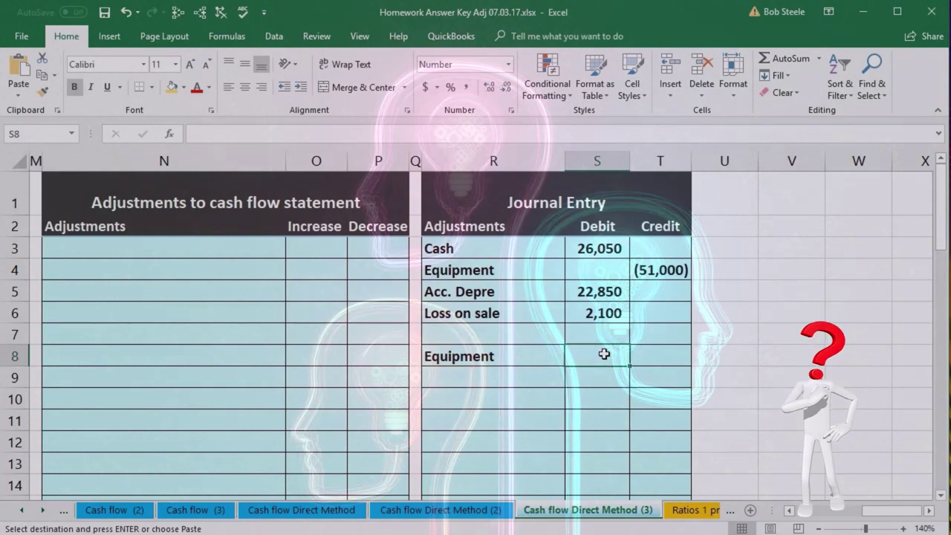
text(113,250)
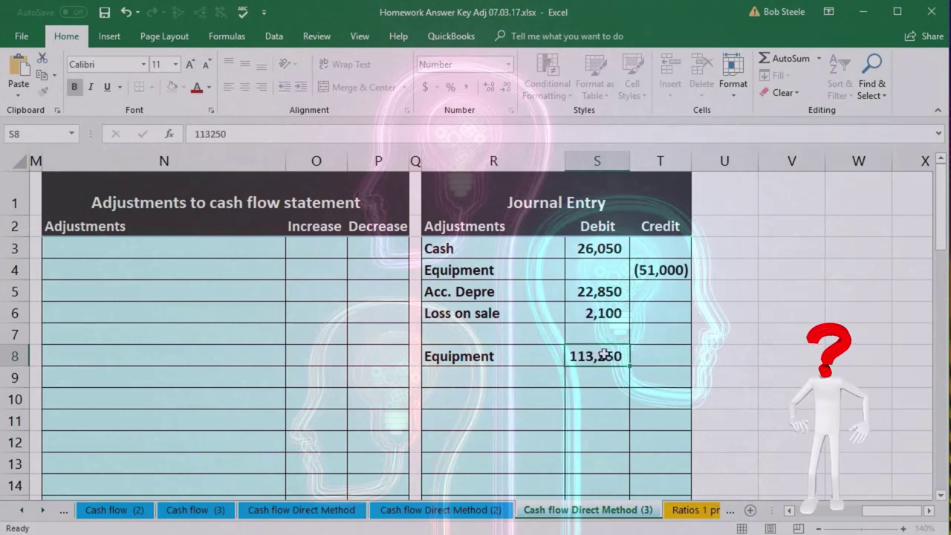
key(Return)
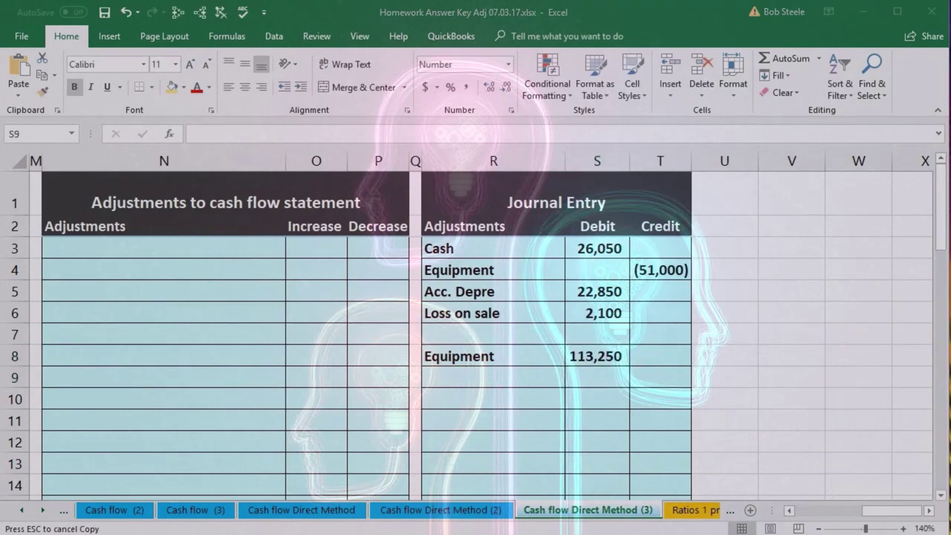
Add a Cash line in row 9 of the purchase entry with a credit of -43,250.
click(514, 376)
text(Cash)
key(Tab)
key(Tab)
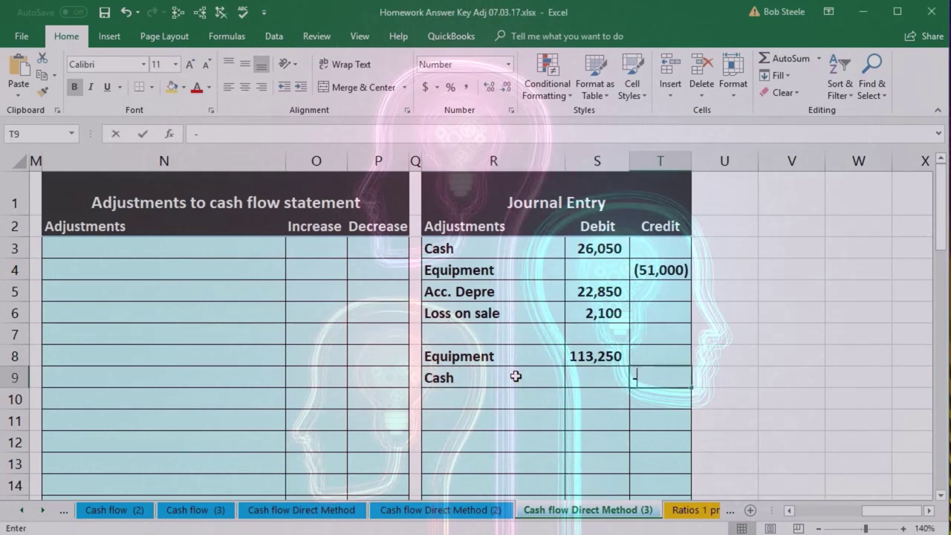
text(-)
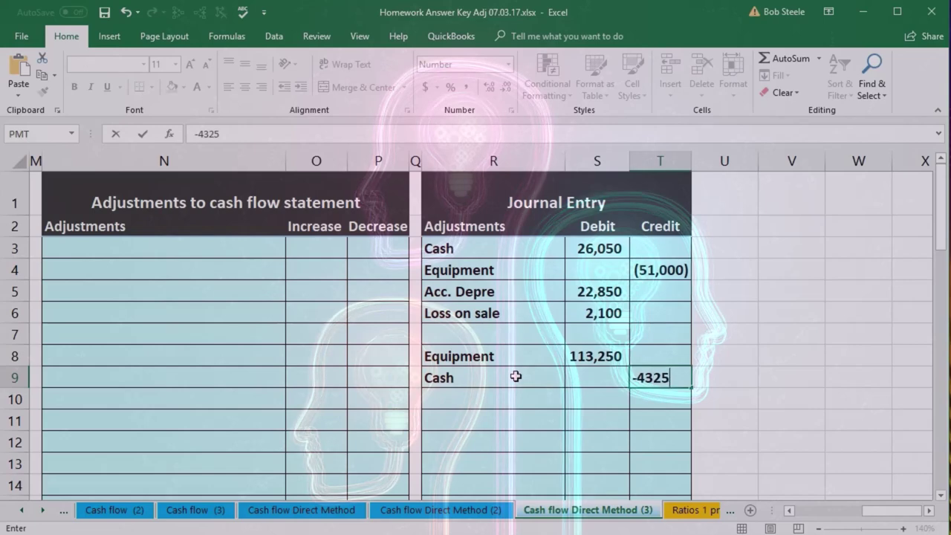
key(Return)
Add a Long-term notes payable line in row 10 of the purchase entry with a credit of -70,000.
key(ctrl+c)
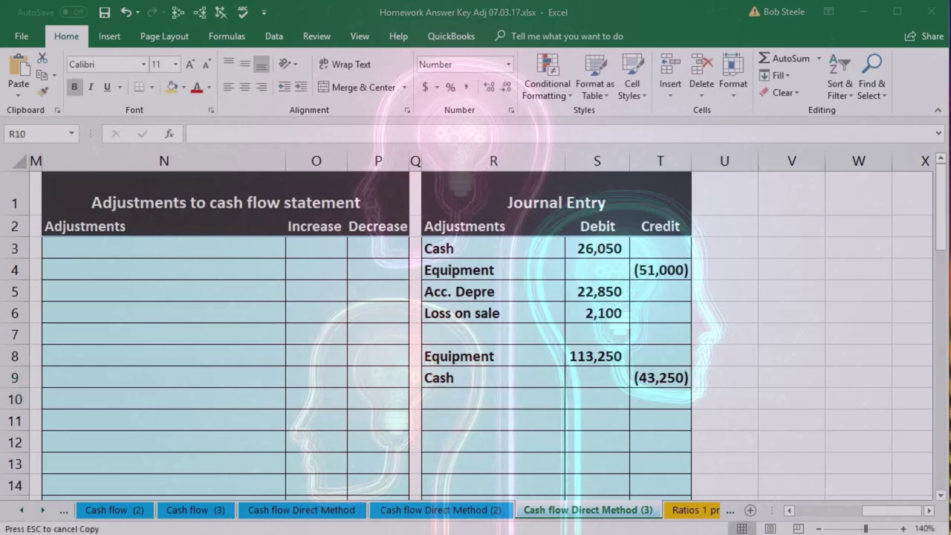
click(505, 392)
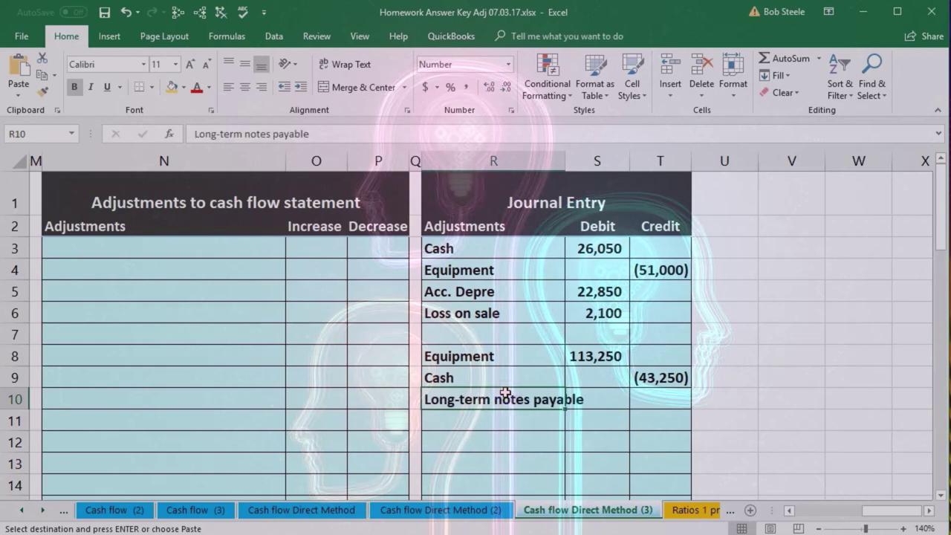
key(Right)
key(Right)
text(-)
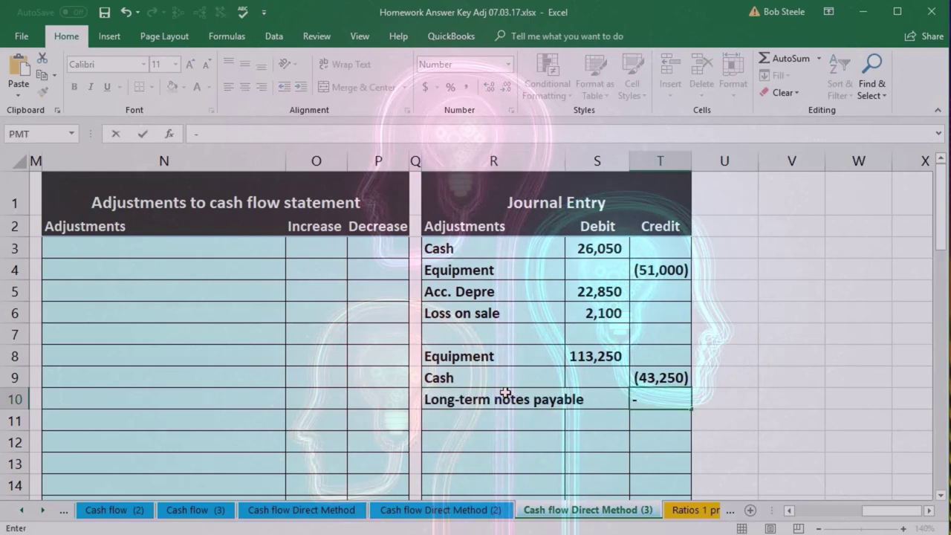
key(Return)
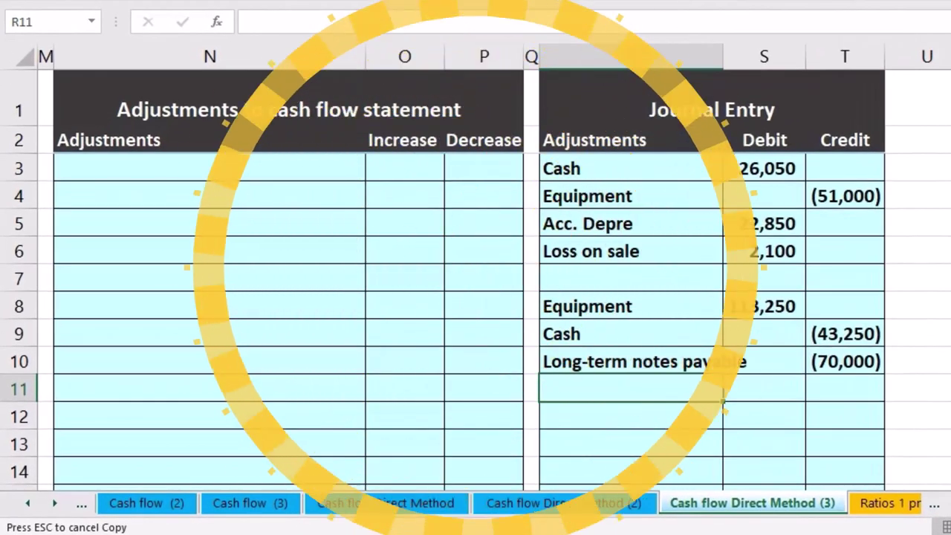
Compare the equipment purchase and sale lines under investing activities with the Cash amounts in the journal entries.
scroll(476, 268, left, 7)
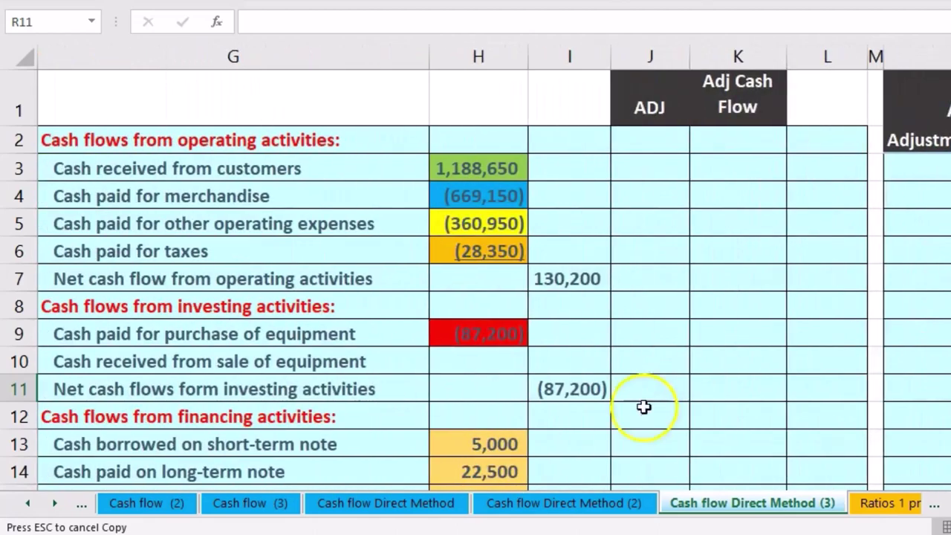
scroll(386, 358, down, 1)
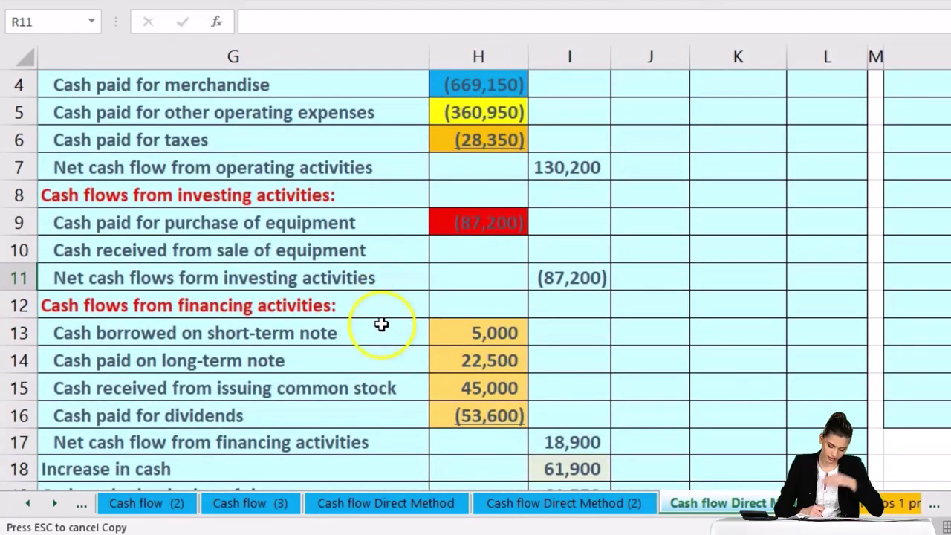
click(453, 226)
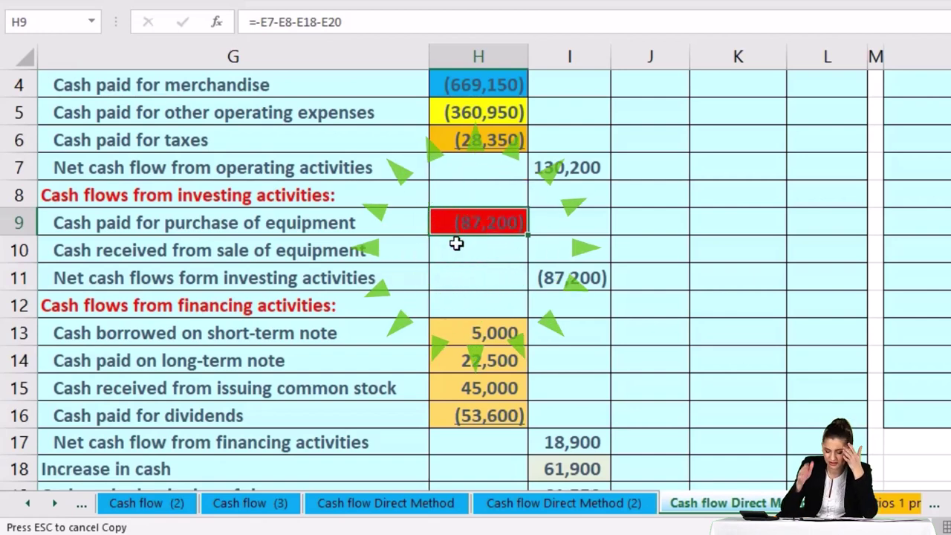
click(374, 262)
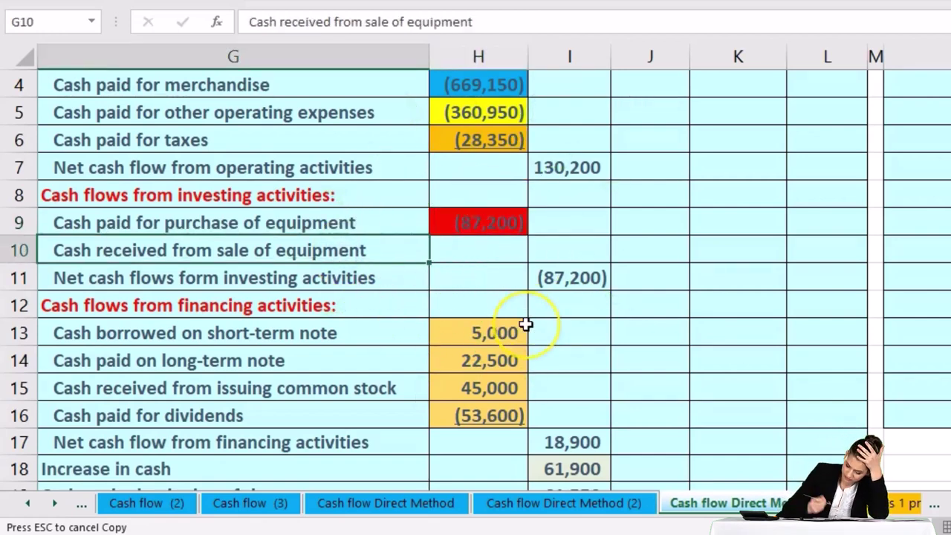
click(947, 115)
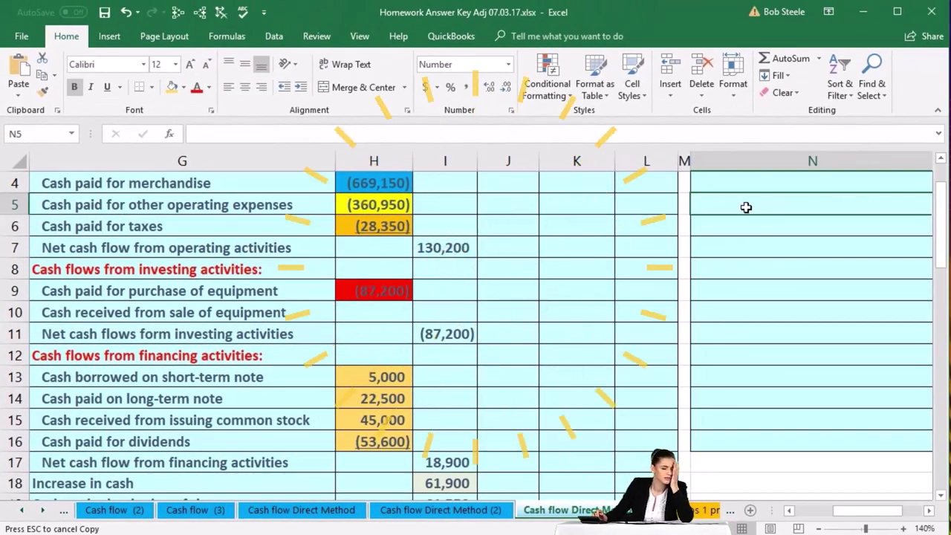
ctrl+scroll(746, 207, up, 4)
key(Right)
key(Right)
key(Right)
key(Right)
key(Right)
key(Right)
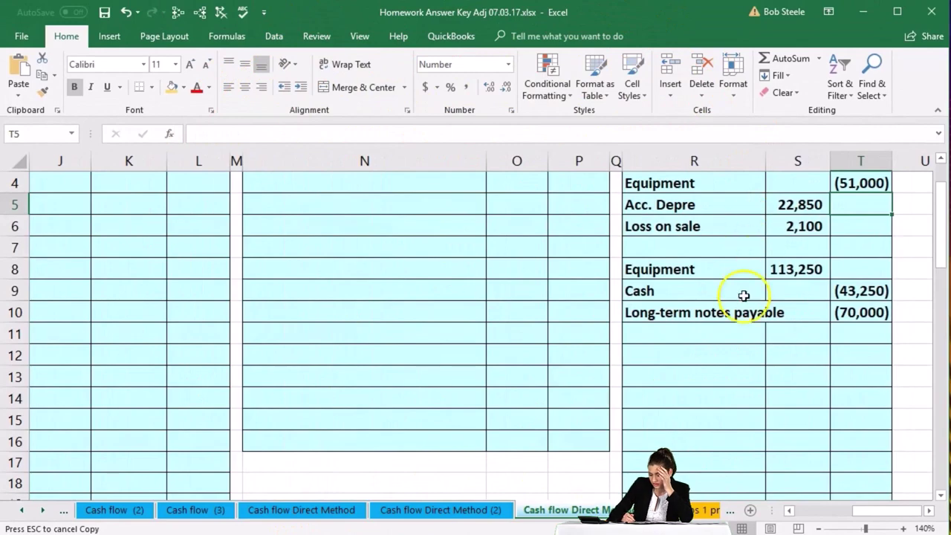
scroll(749, 299, up, 1)
drag(765, 248, 779, 247)
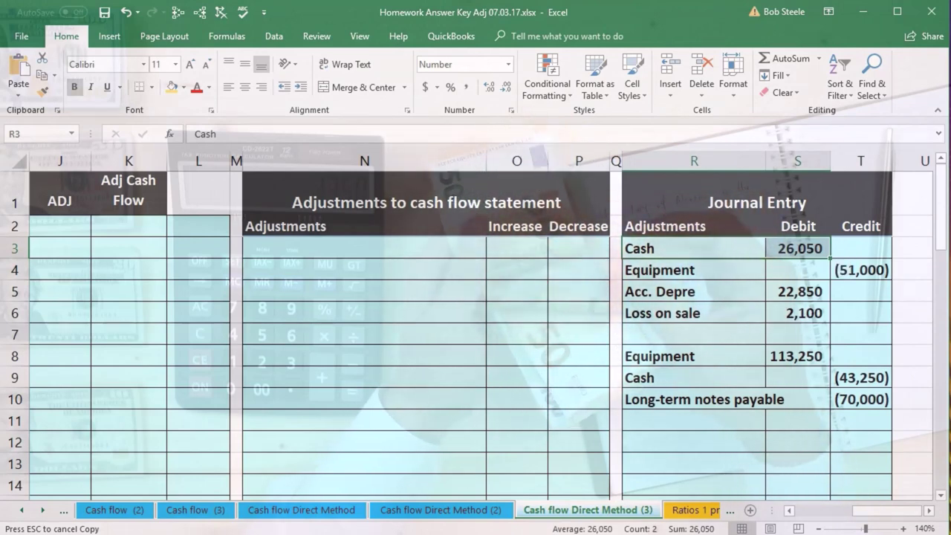
Copy the label "Cash received from sale of equipment" from G10 into N3 of the cash flow adjustments table.
click(790, 511)
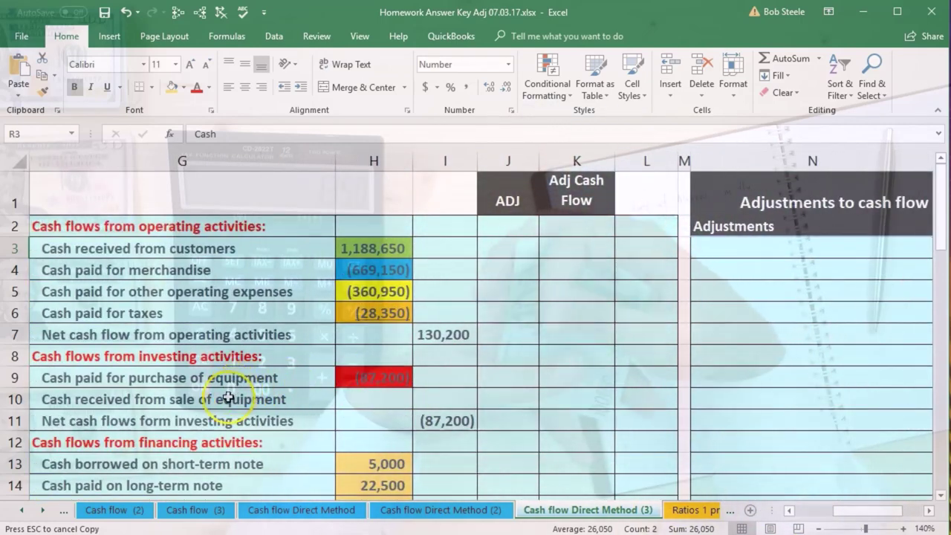
right_click(234, 399)
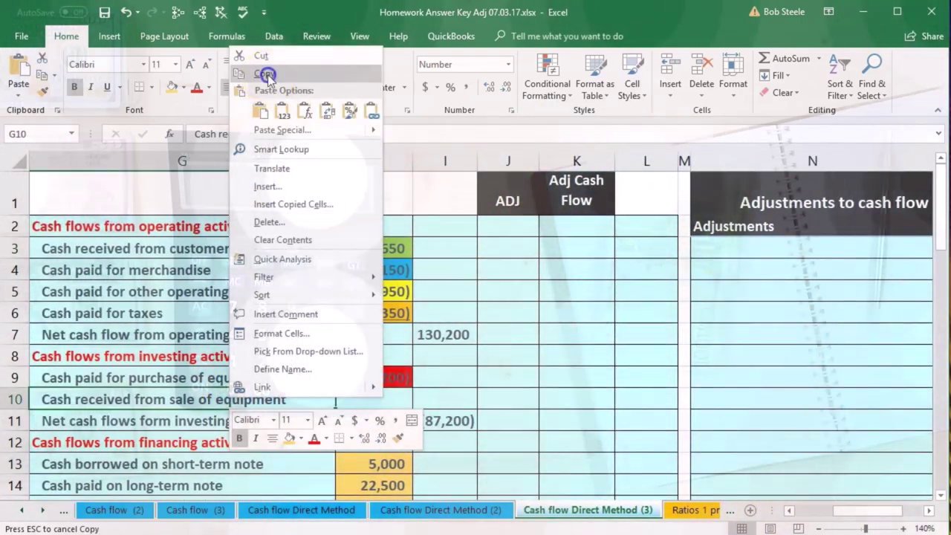
click(264, 73)
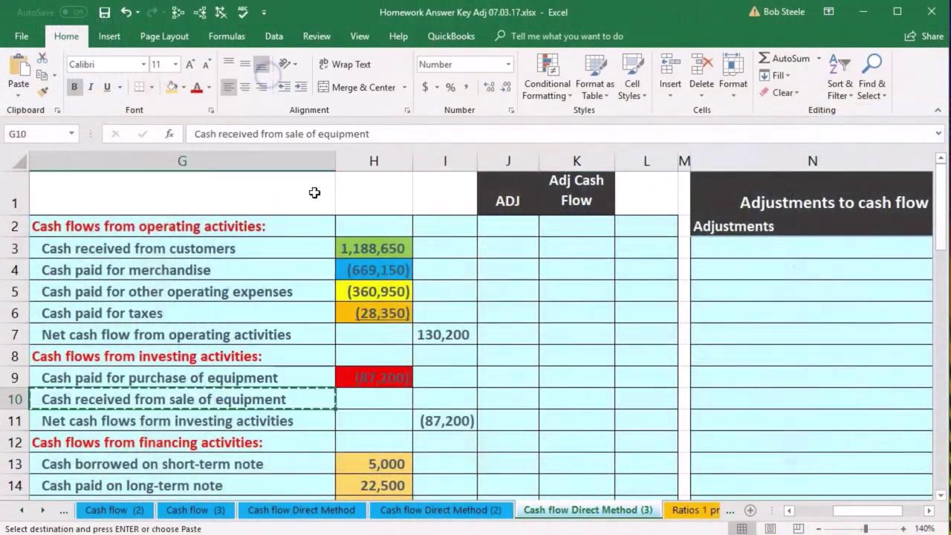
click(775, 253)
key(ctrl+v)
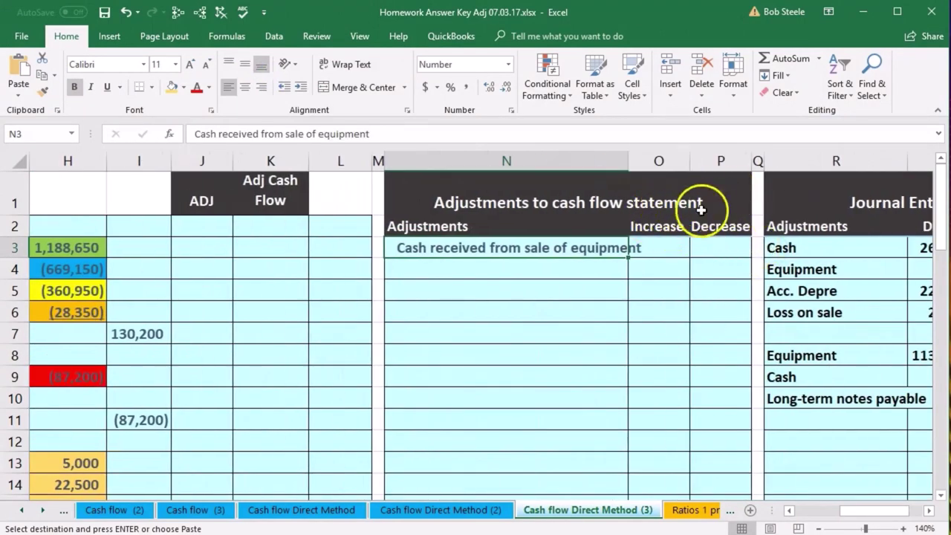
Record the sale entry's Cash debit of 26,050 as the increase in O3 for cash received from the equipment sale.
click(930, 511)
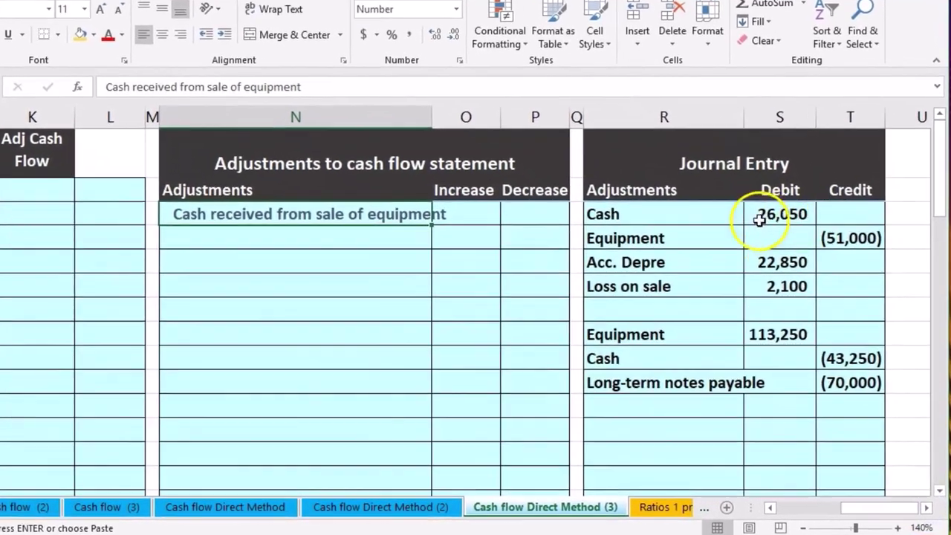
drag(743, 246, 796, 246)
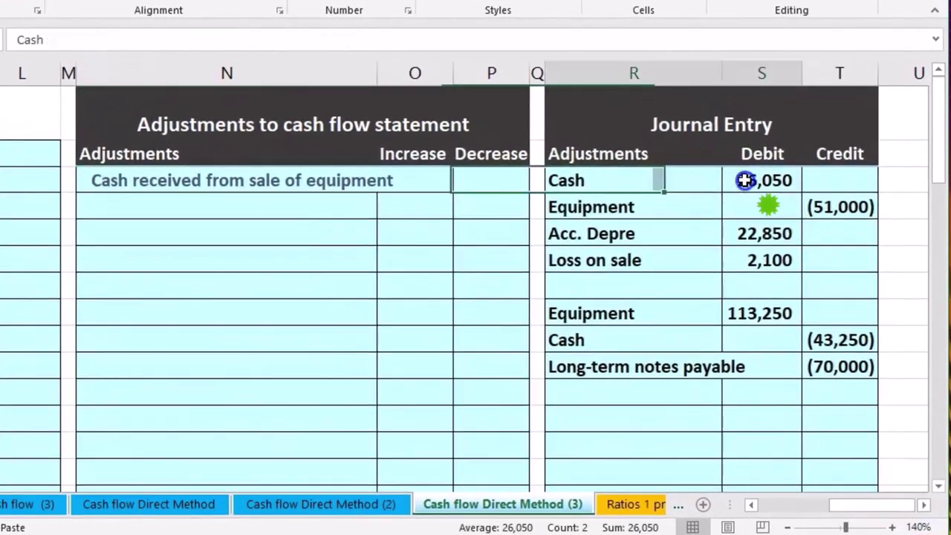
click(442, 178)
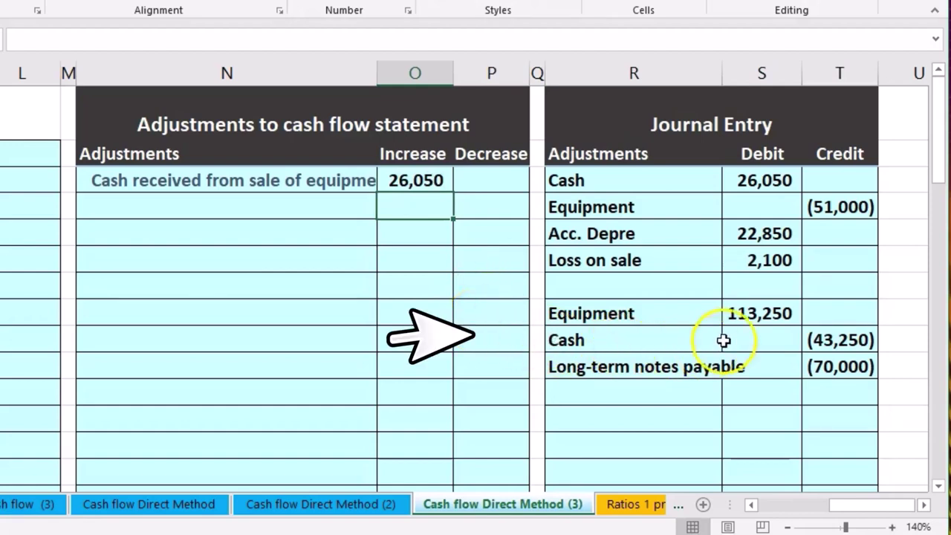
In Calculator, subtract the purchase entry's cash credit of 43,250 from the 87,200 paid for purchase of equipment.
click(808, 340)
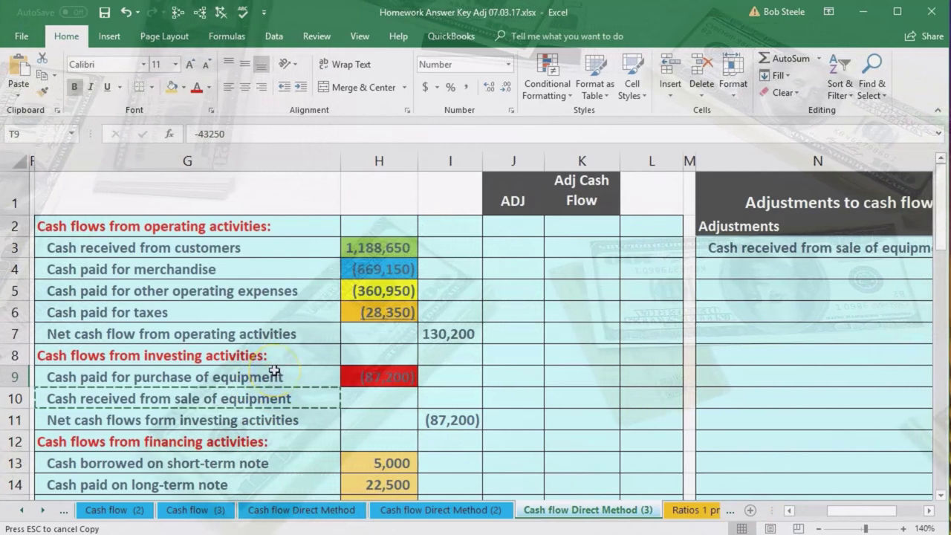
key(XF86Calculator)
drag(403, 206, 574, 190)
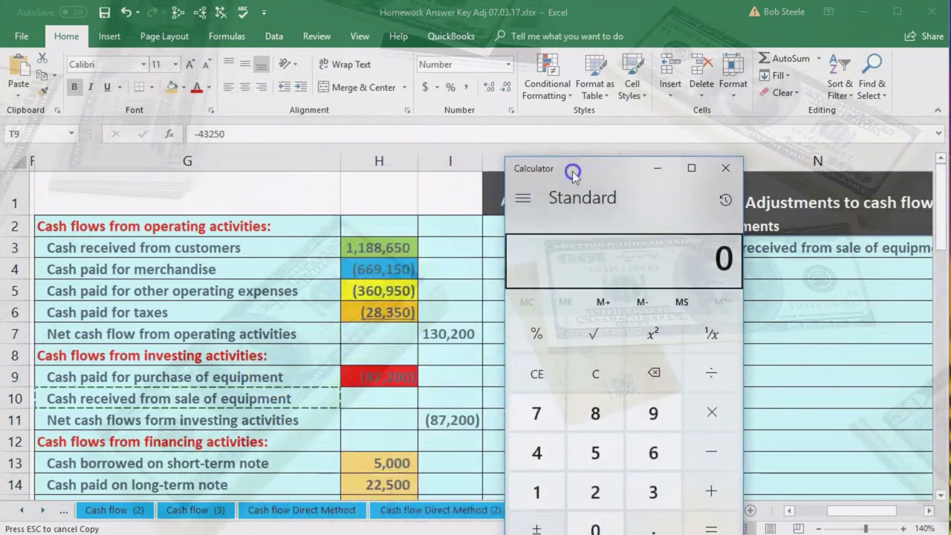
text(87200-)
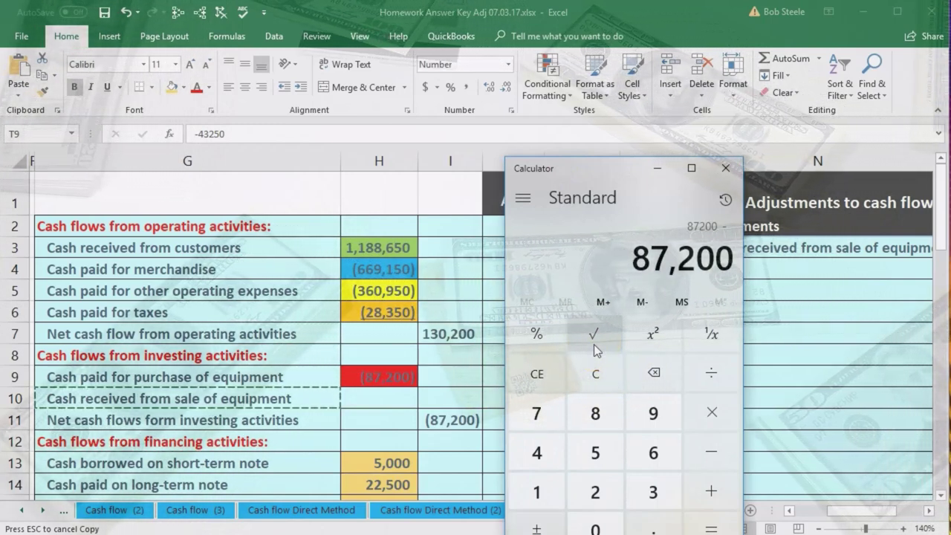
text(4)
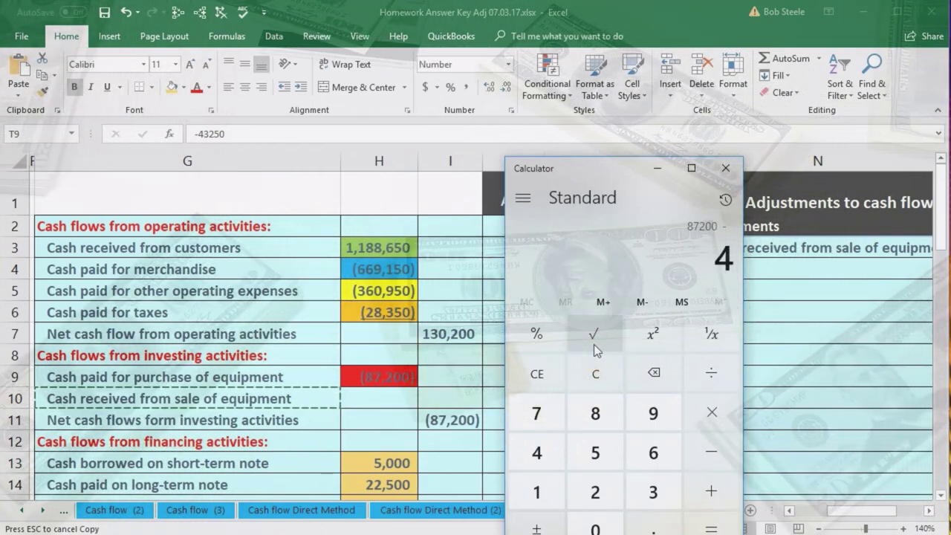
text(3250)
key(BackSpace)
key(BackSpace)
key(BackSpace)
text(950)
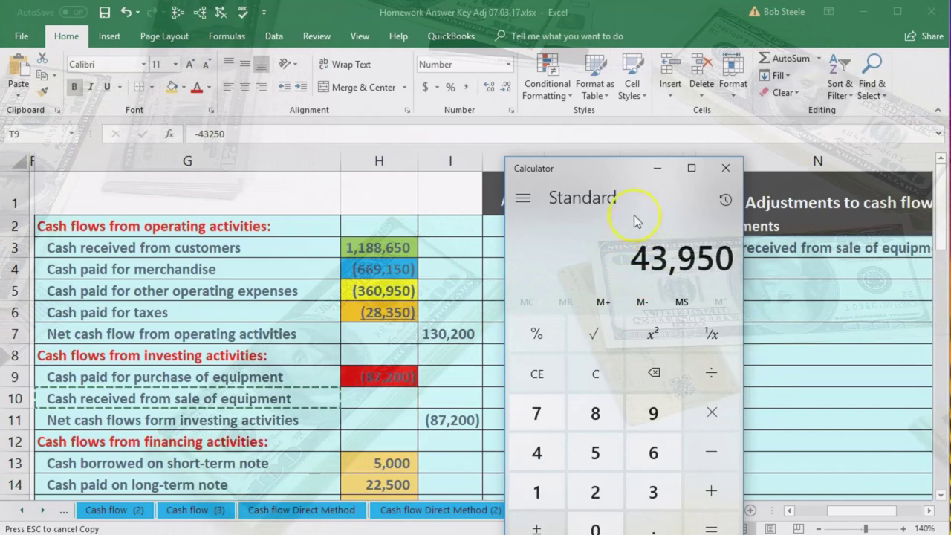
click(726, 168)
click(631, 317)
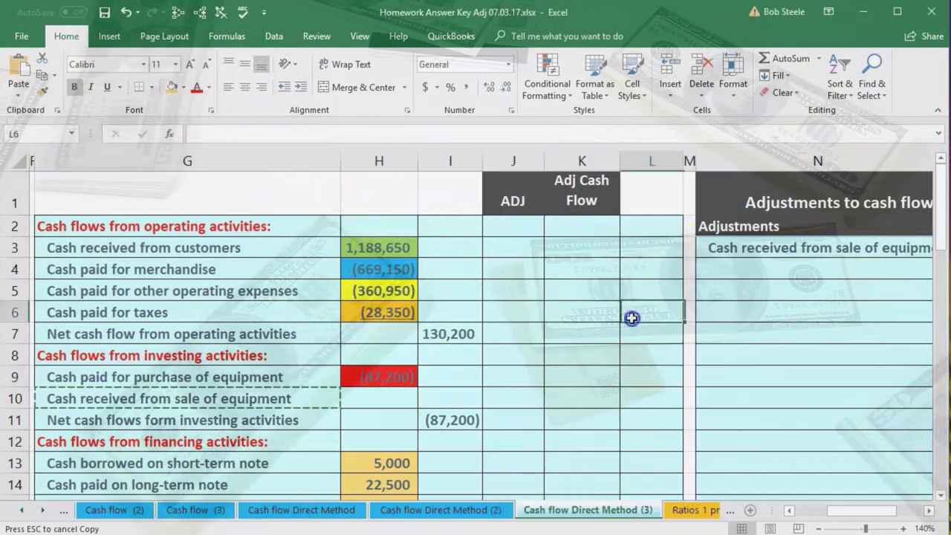
Compare the Long-term notes payable credit in the purchase entry with the long-term note line under financing activities.
click(929, 512)
click(930, 512)
click(930, 512)
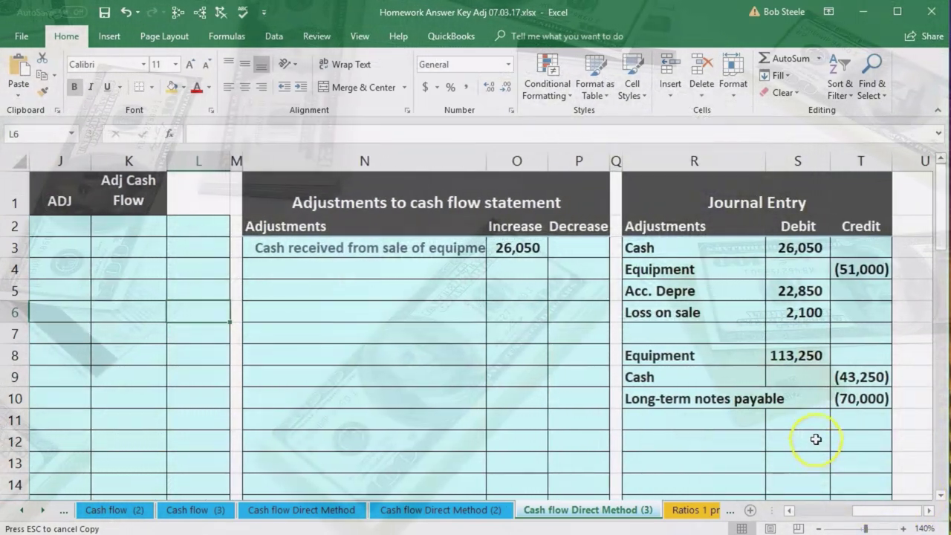
click(838, 402)
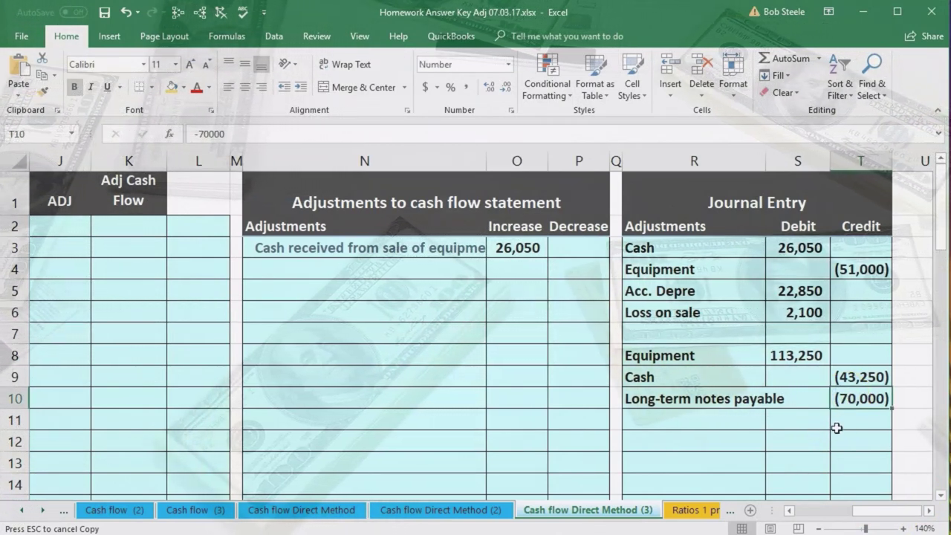
drag(867, 517, 817, 518)
scroll(542, 424, down, 2)
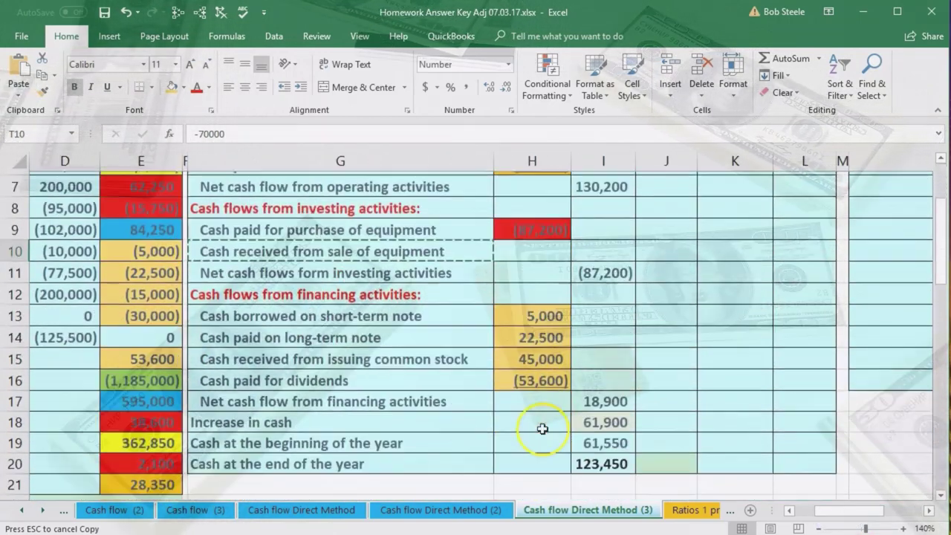
click(790, 511)
click(790, 510)
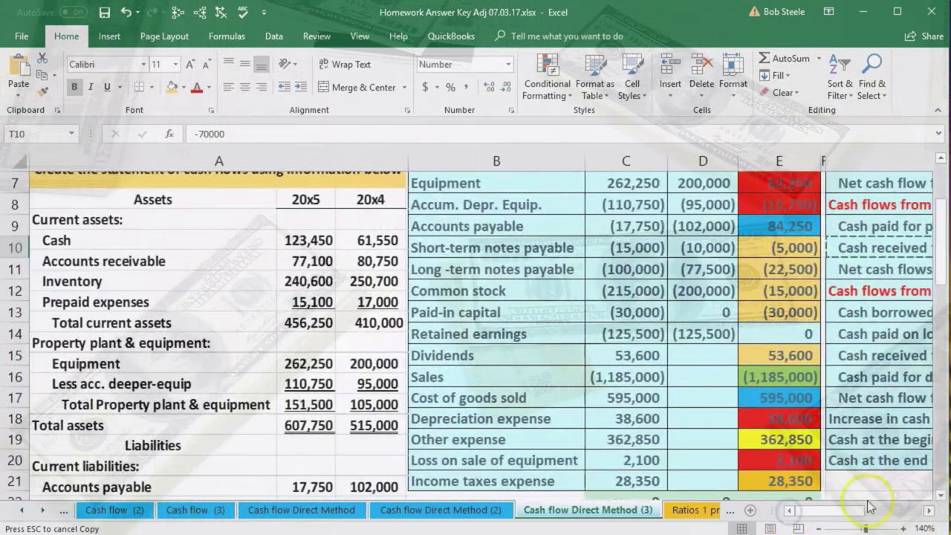
click(927, 512)
click(926, 511)
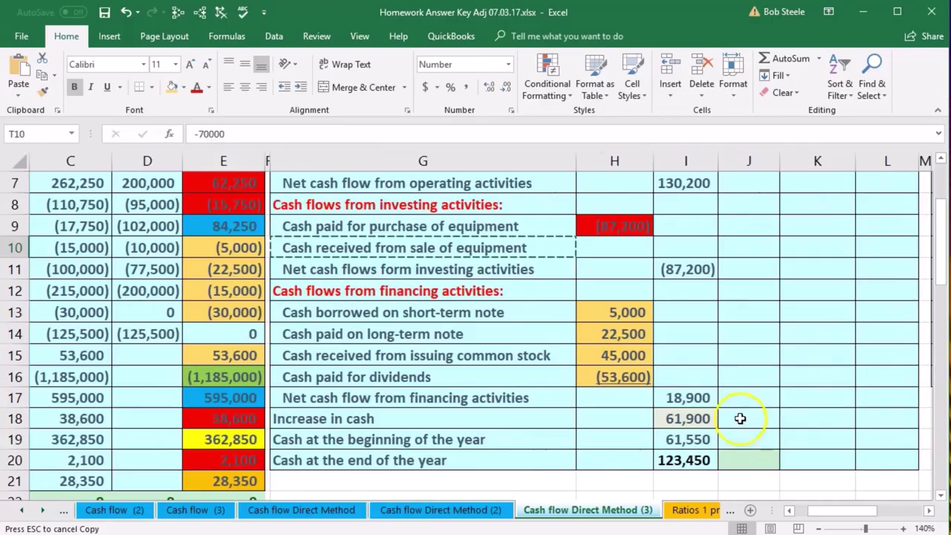
click(609, 336)
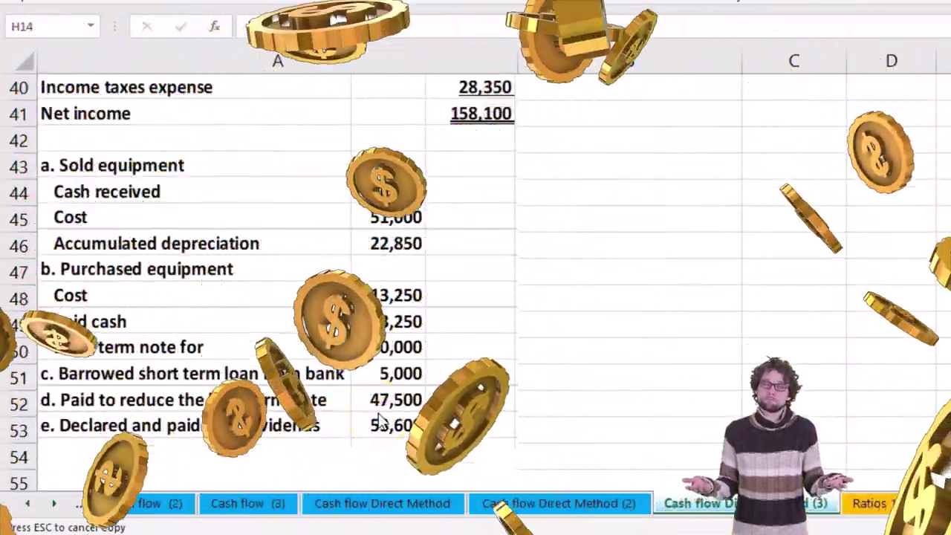
In Calculator, add the 47,500 paid to reduce the long-term note and the 22,500 on the statement's long-term note line.
key(XF86Calculator)
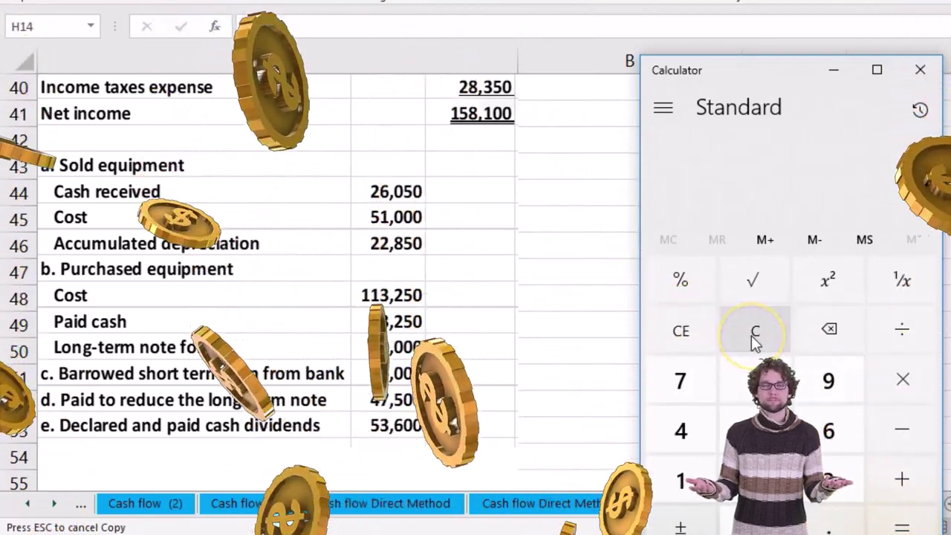
text(47,500)
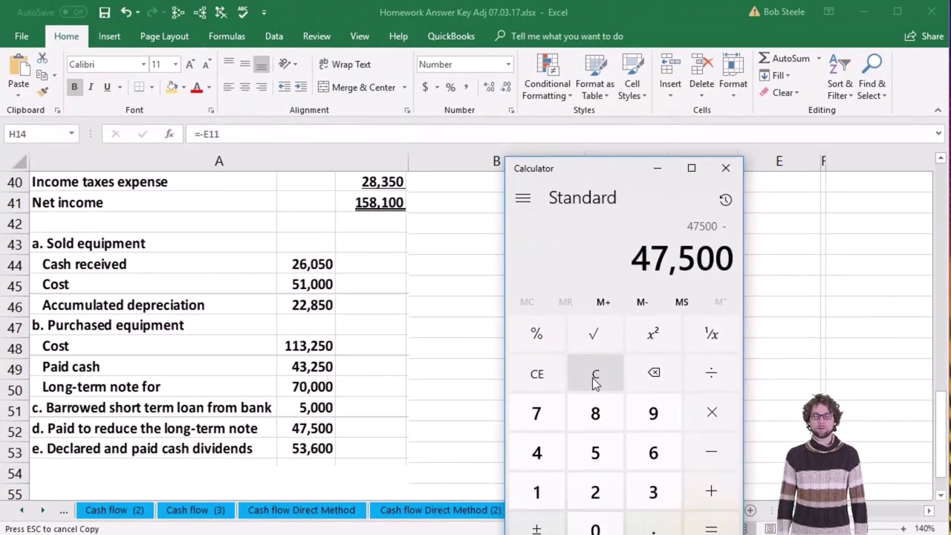
click(637, 306)
click(657, 168)
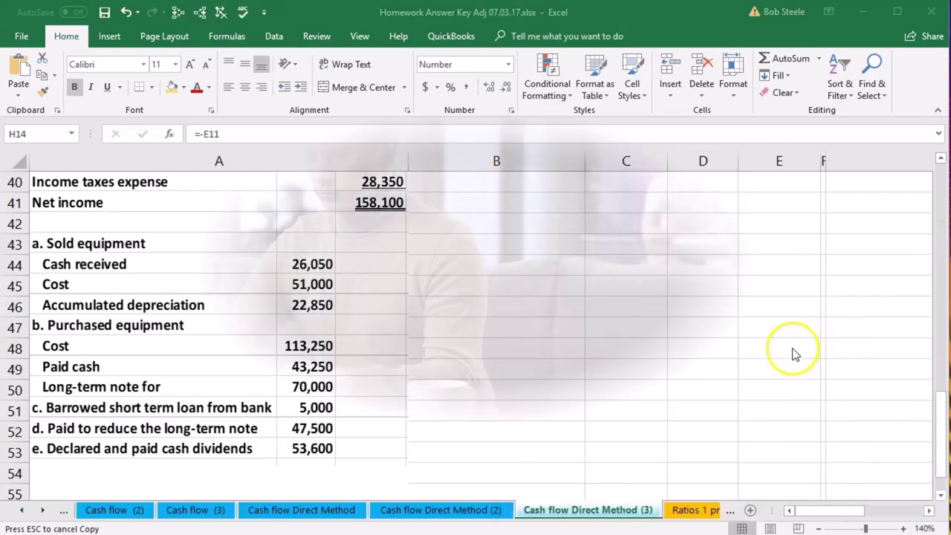
scroll(792, 355, up, 8)
scroll(792, 355, up, 3)
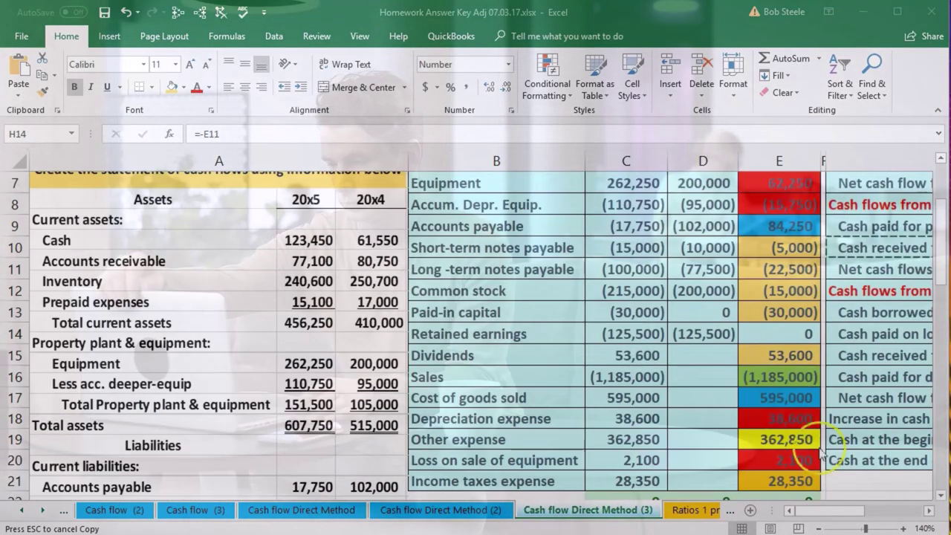
click(929, 510)
click(930, 511)
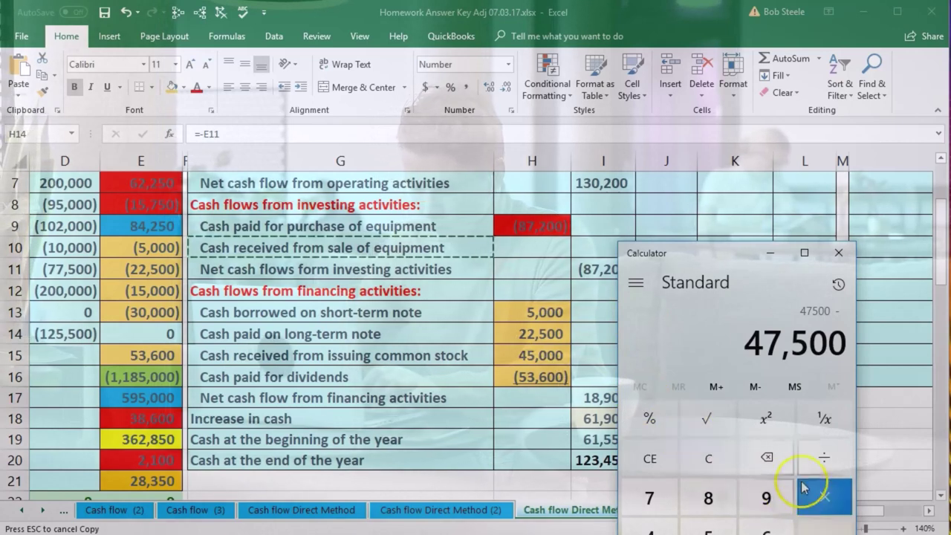
key(plus)
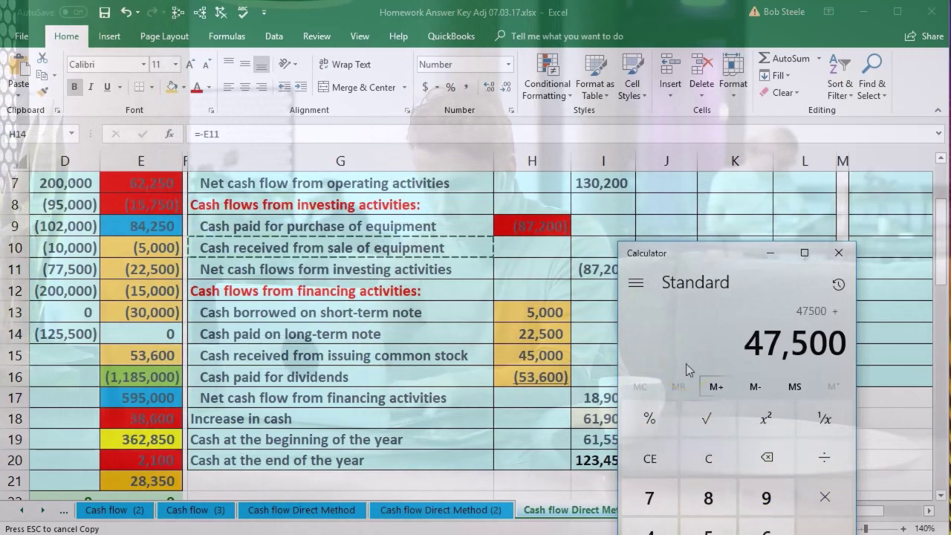
text(22,50)
text(0)
key(Return)
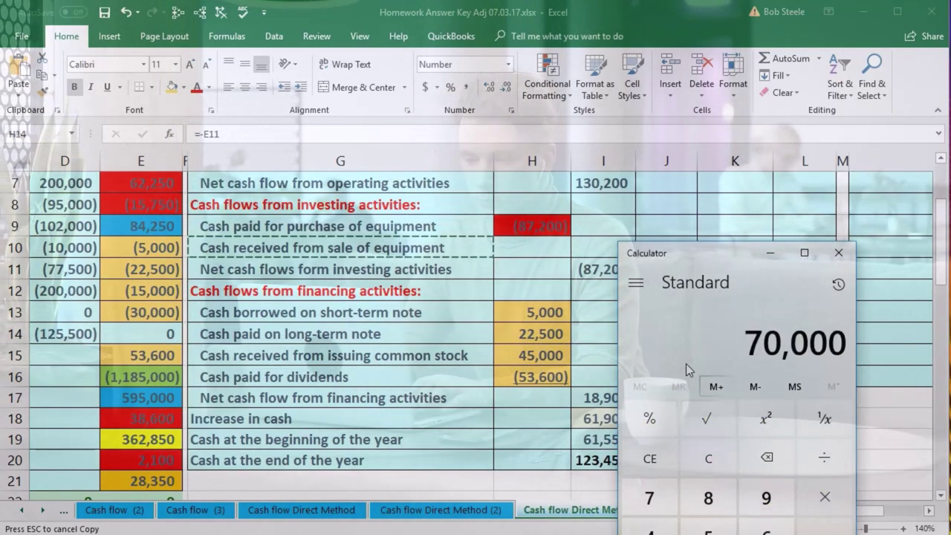
click(770, 253)
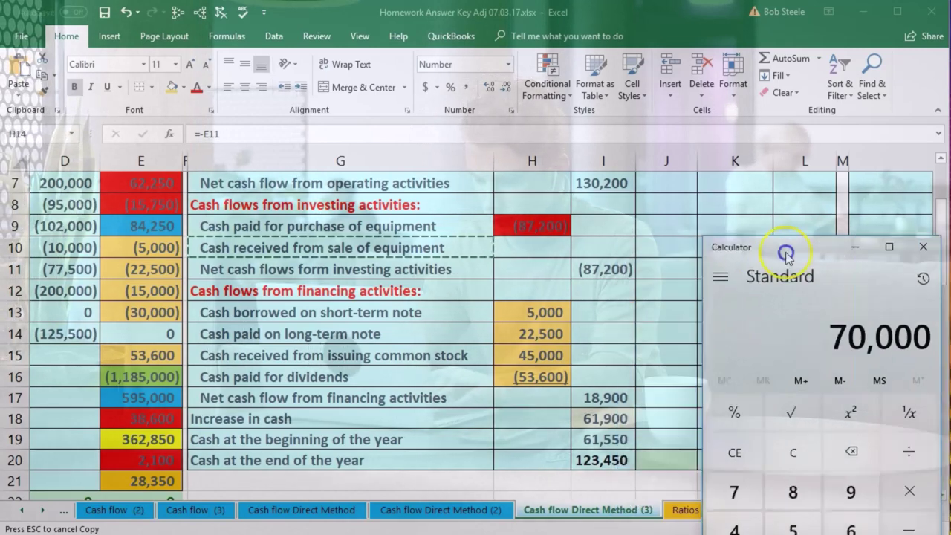
Check the calculated sum against the Long-term notes payable credit in T10 of the purchase journal entry.
scroll(827, 296, up, 2)
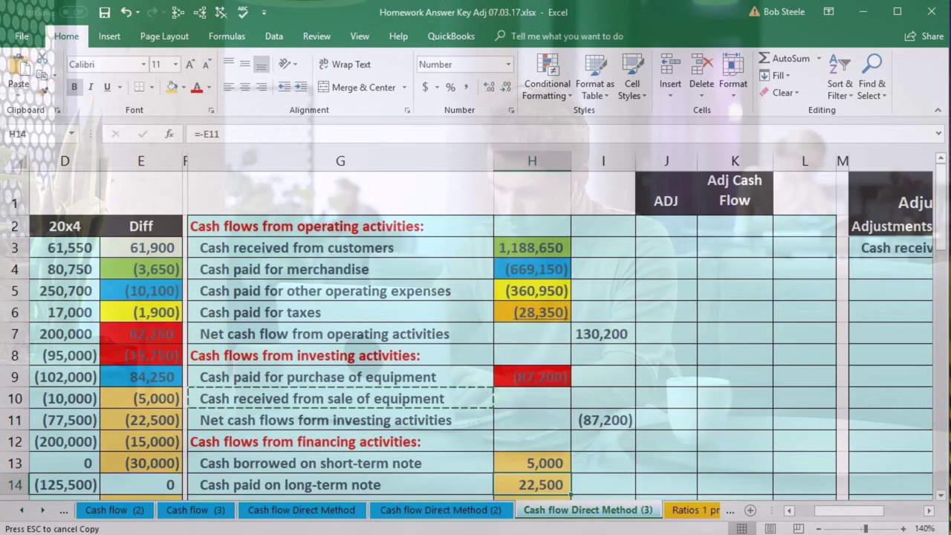
click(928, 511)
click(930, 511)
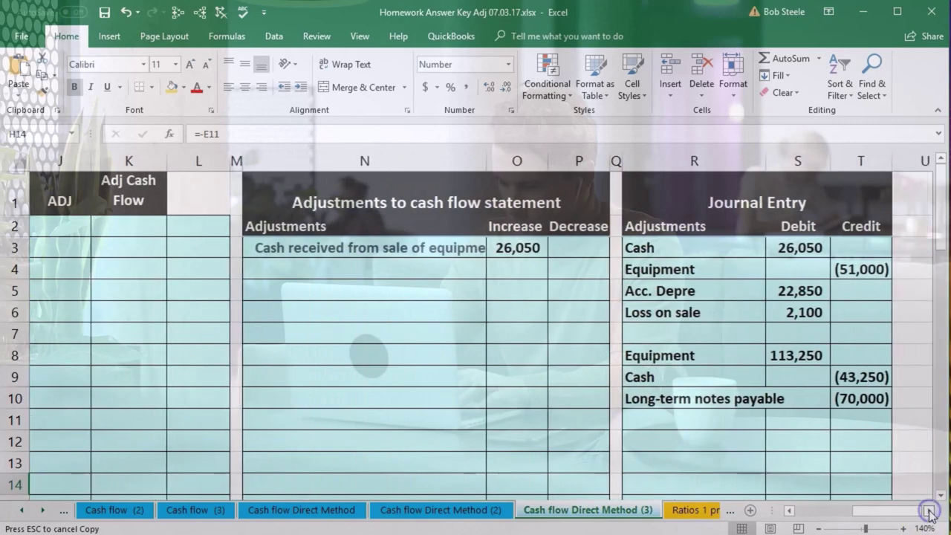
click(866, 401)
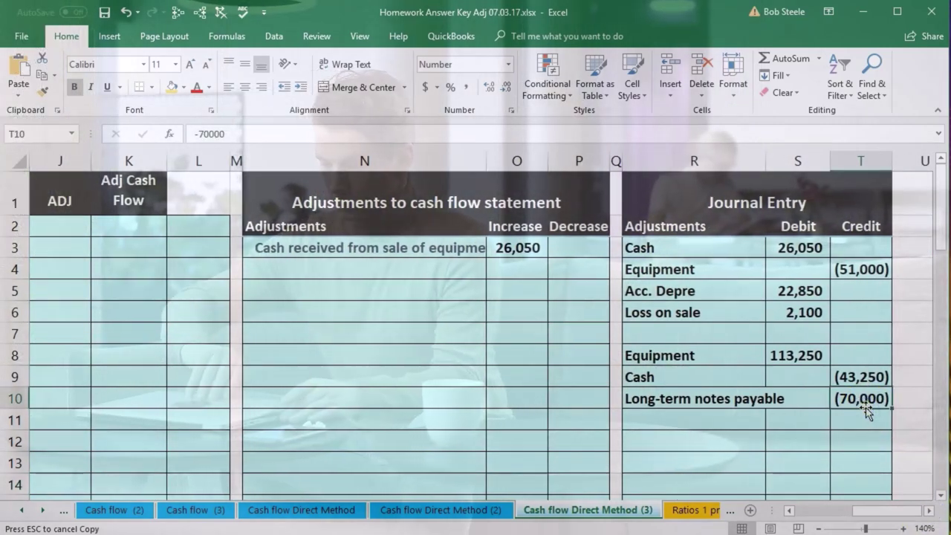
Copy the label "Cash paid for purchase of equipment" from G9 into N4 of the cash flow adjustments table.
click(789, 510)
click(428, 268)
drag(880, 511, 838, 513)
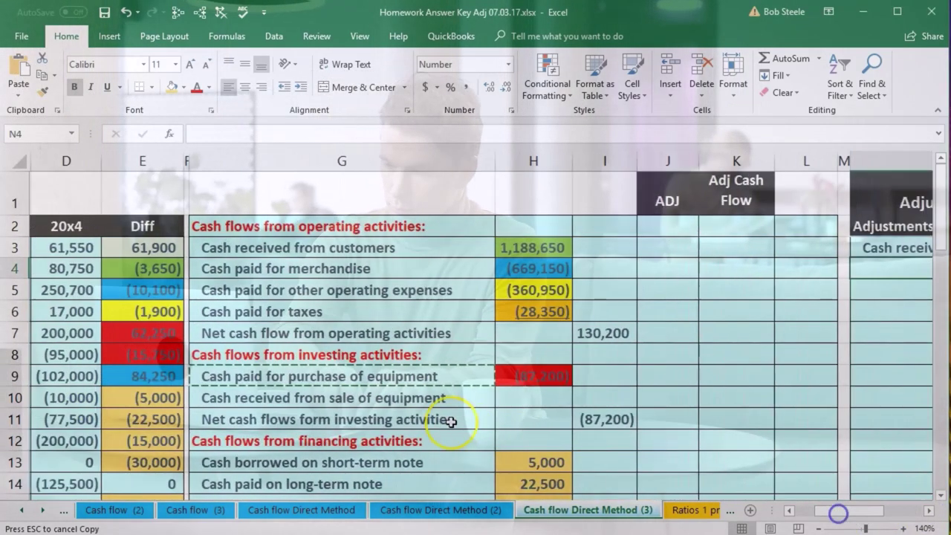
scroll(444, 421, down, 1)
scroll(443, 421, down, 1)
scroll(442, 420, up, 1)
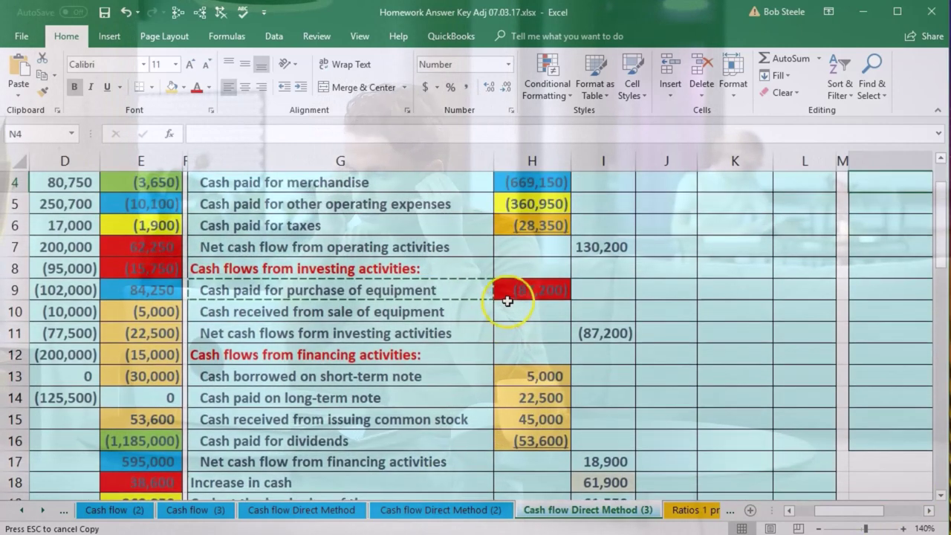
click(507, 293)
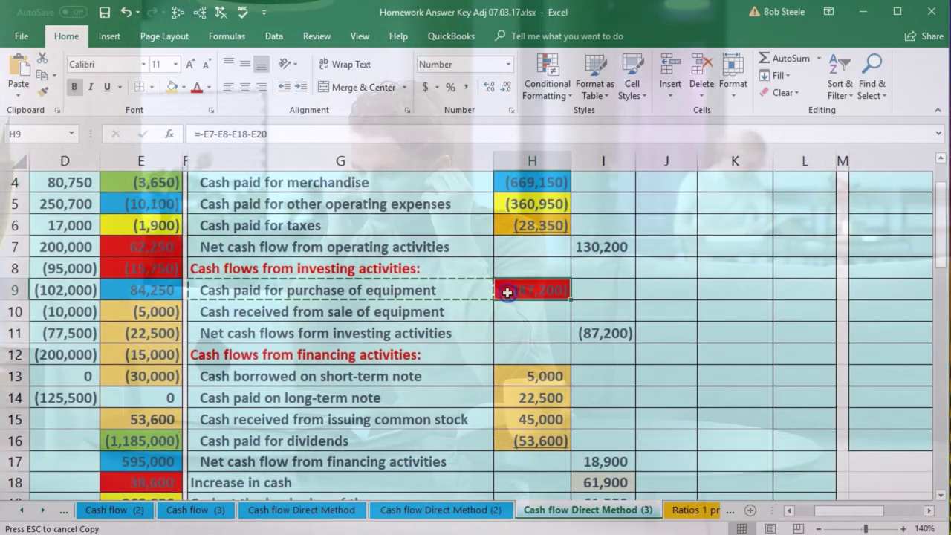
right_click(440, 289)
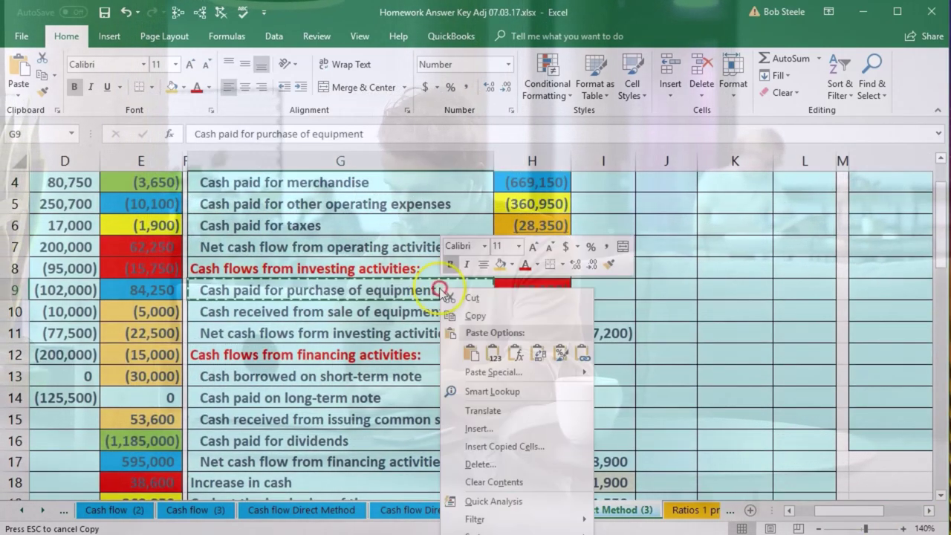
key(Escape)
key(Escape)
scroll(629, 376, up, 1)
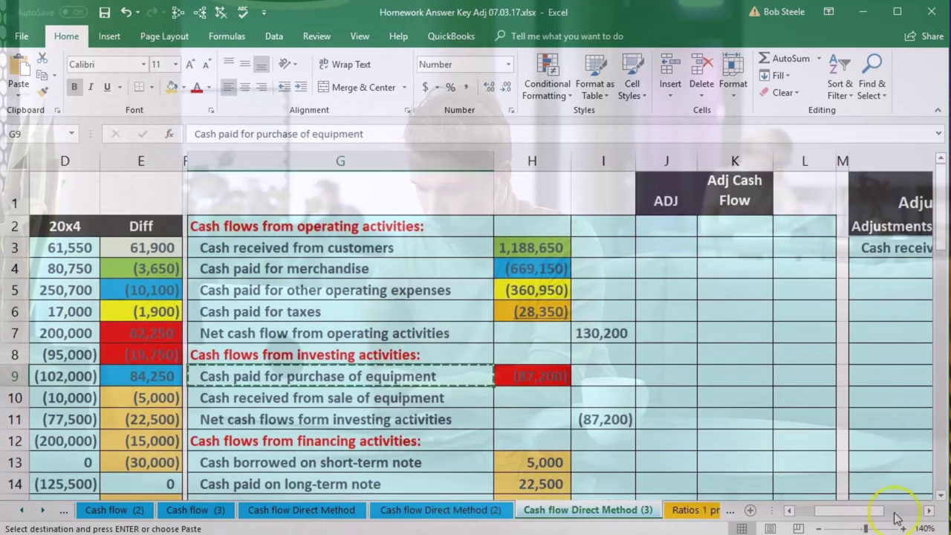
click(928, 511)
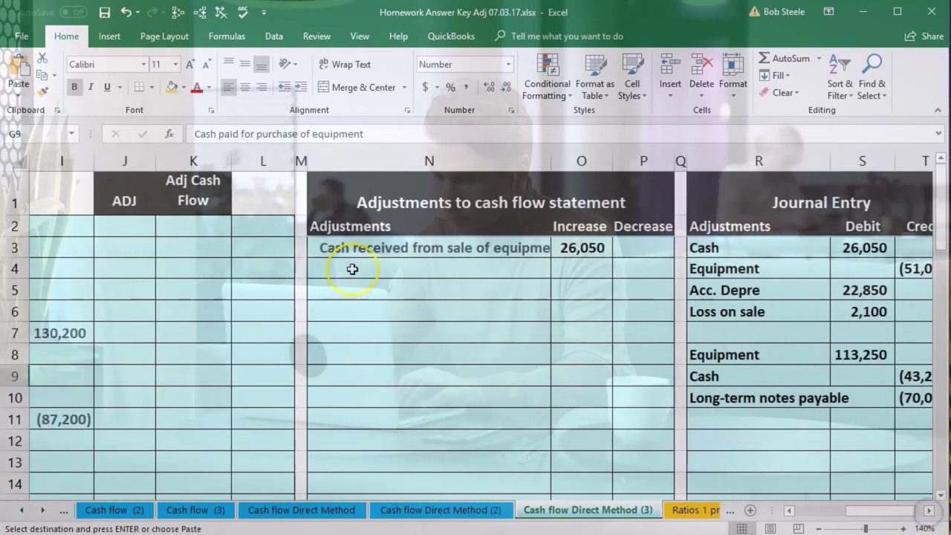
click(354, 267)
text(Cash paid for purchase of equipment)
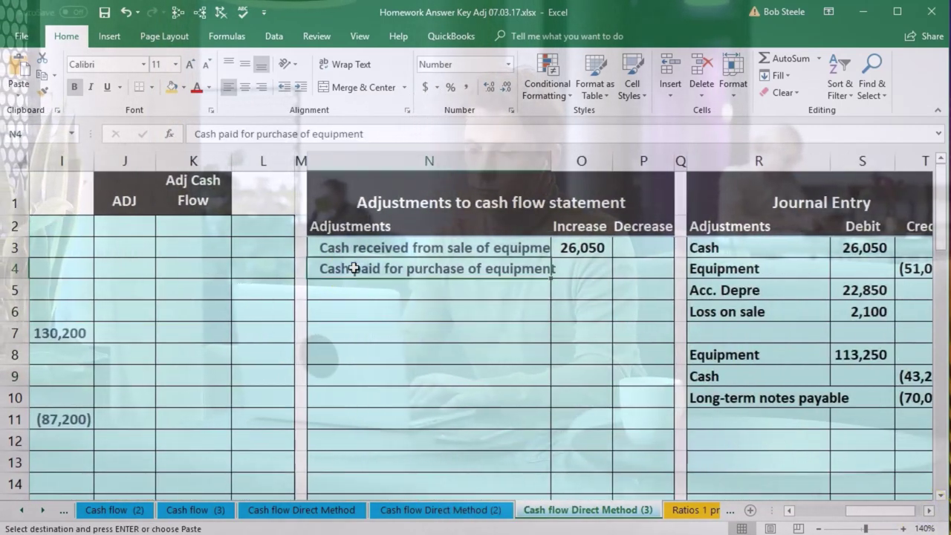
Enter the formula =H9-T9 in O4, the increase for the cash paid for purchase of equipment adjustment.
click(569, 269)
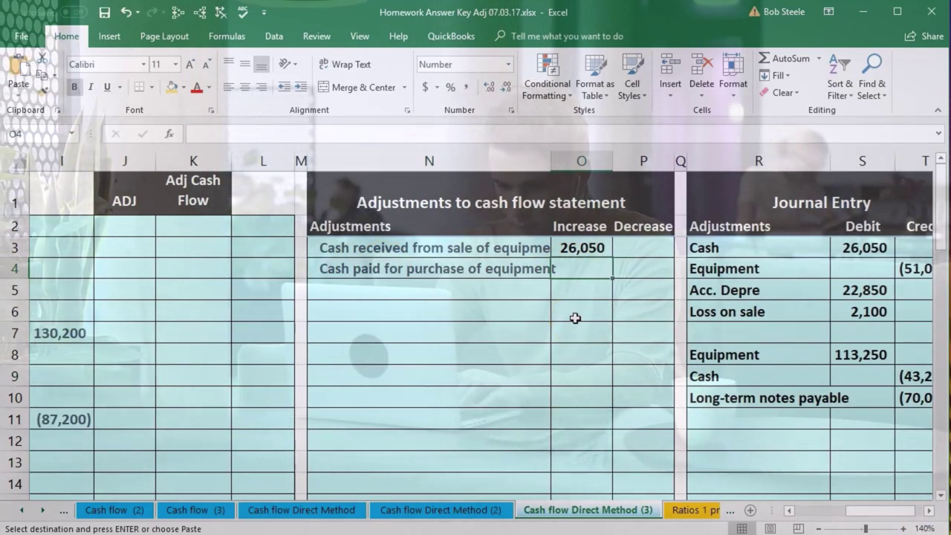
text(=)
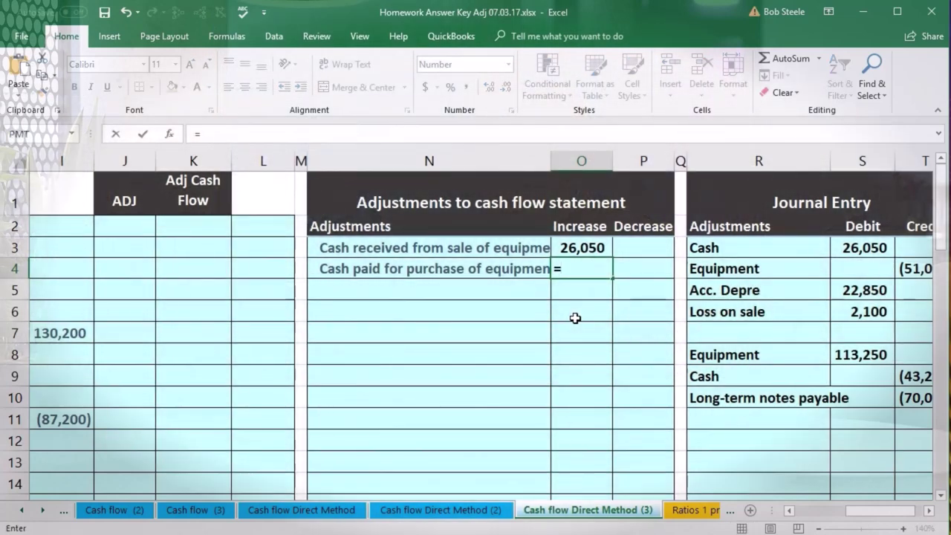
key(Left)
key(Left)
key(Left)
key(Left)
key(Left)
key(Left)
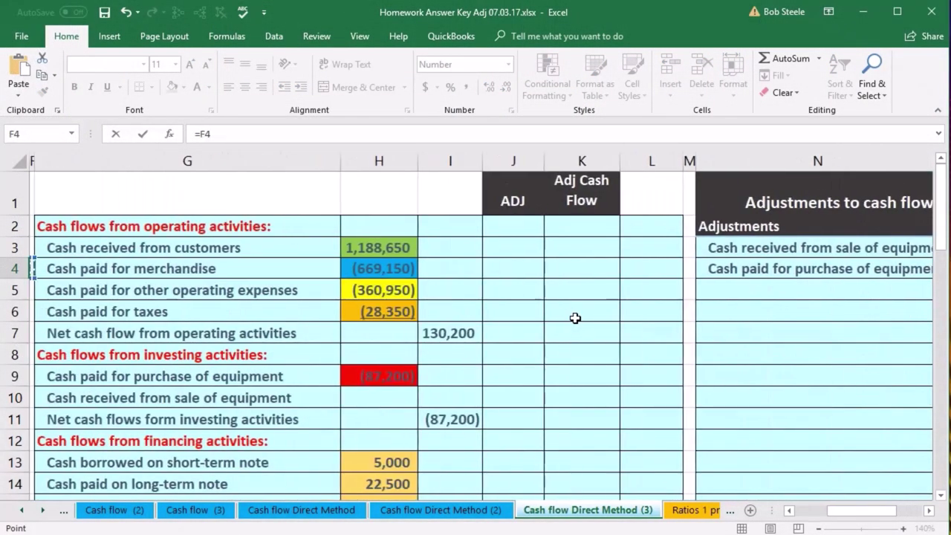
scroll(575, 318, down, 2)
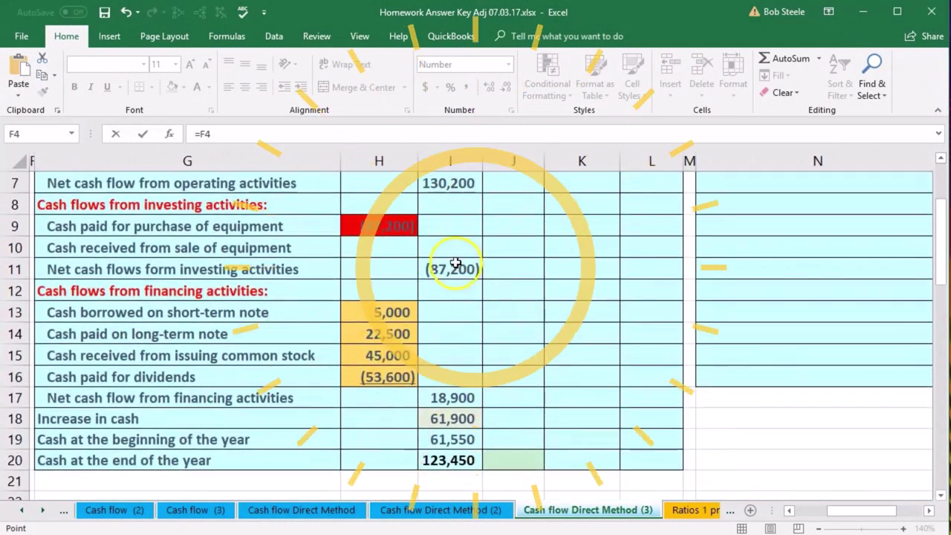
click(393, 233)
scroll(552, 408, up, 1)
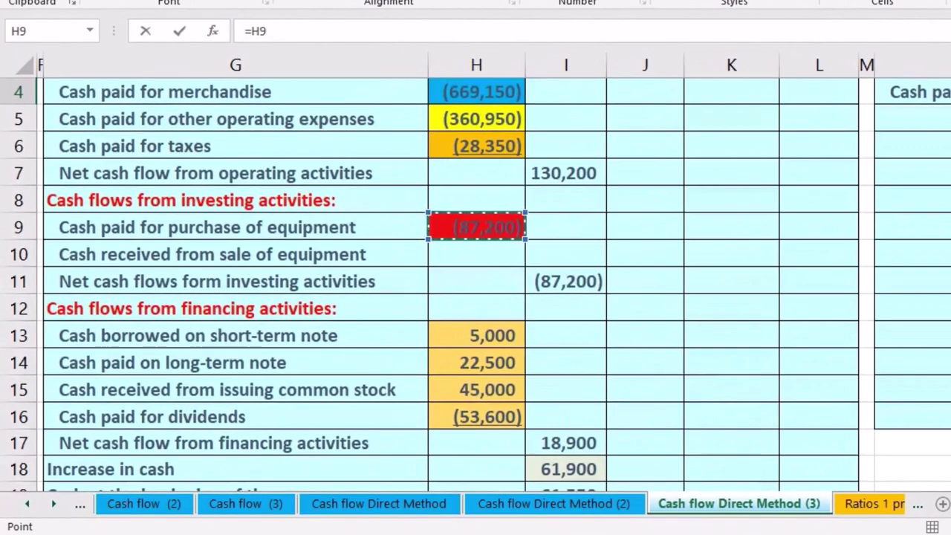
scroll(872, 505, right, 5)
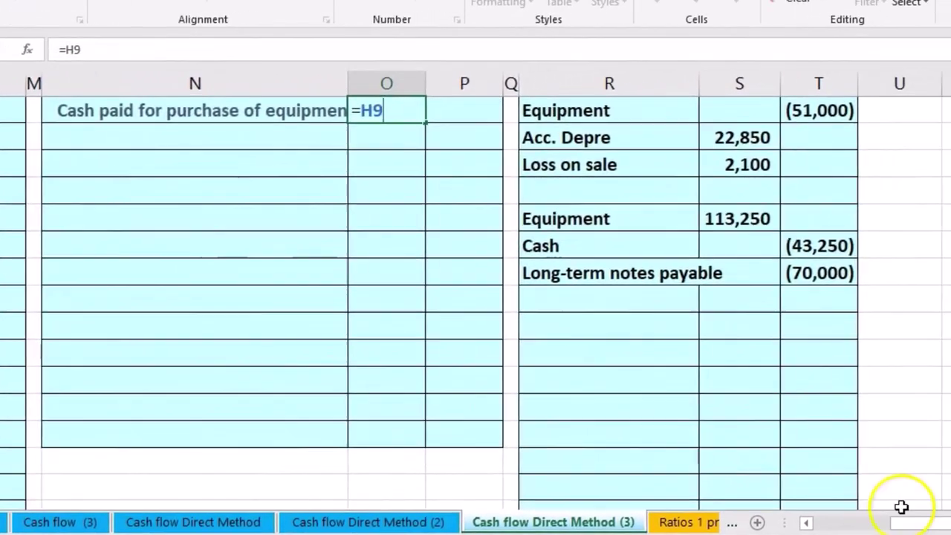
scroll(873, 505, up, 1)
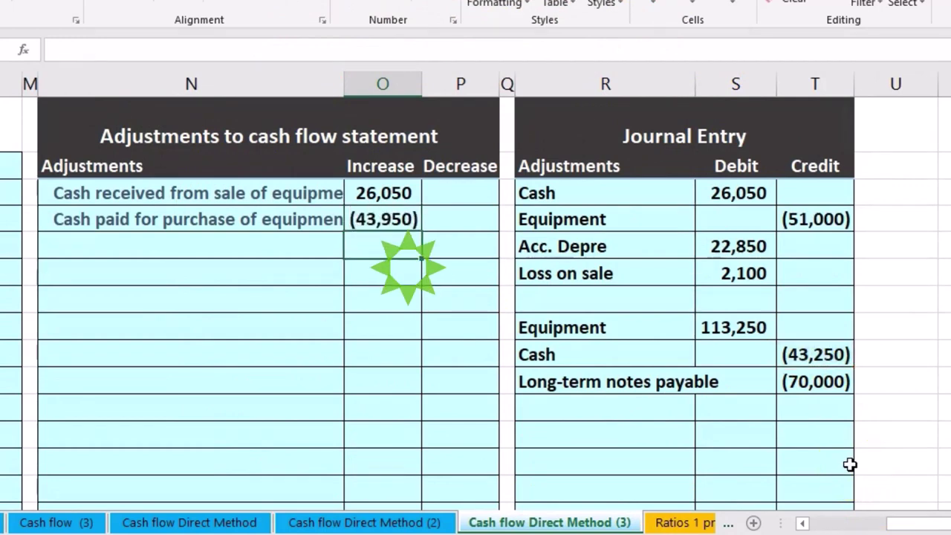
Reverse the sign of the equipment purchase adjustment in O4 by changing its formula to =-(H9-T9).
double_click(373, 217)
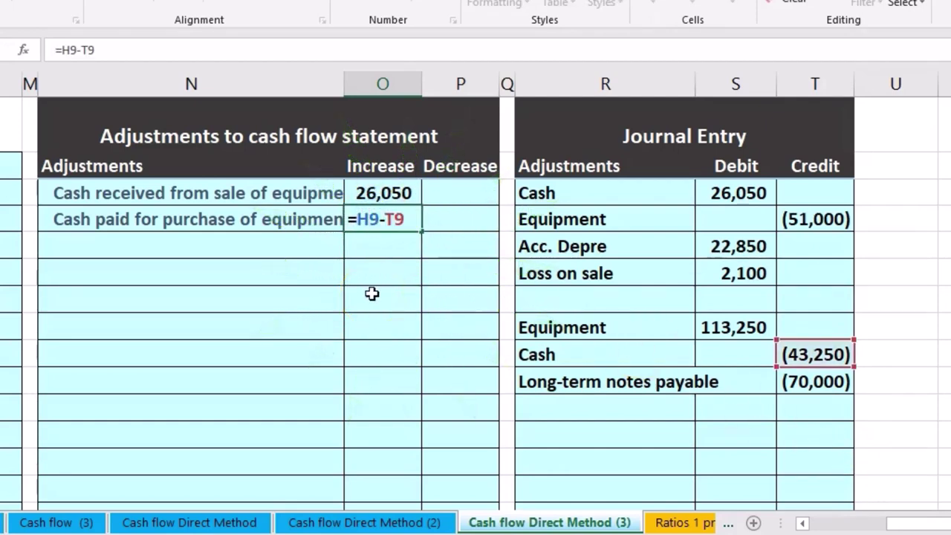
text(-()
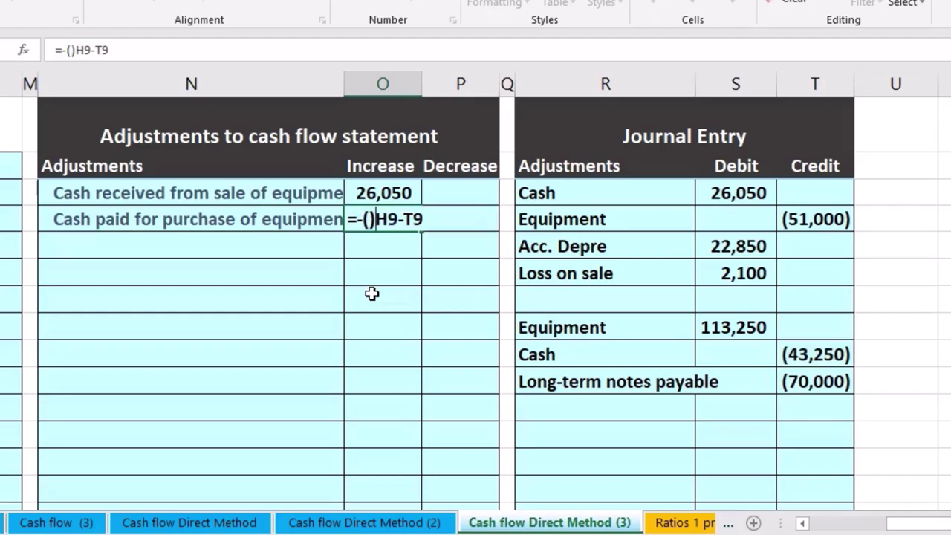
key(BackSpace)
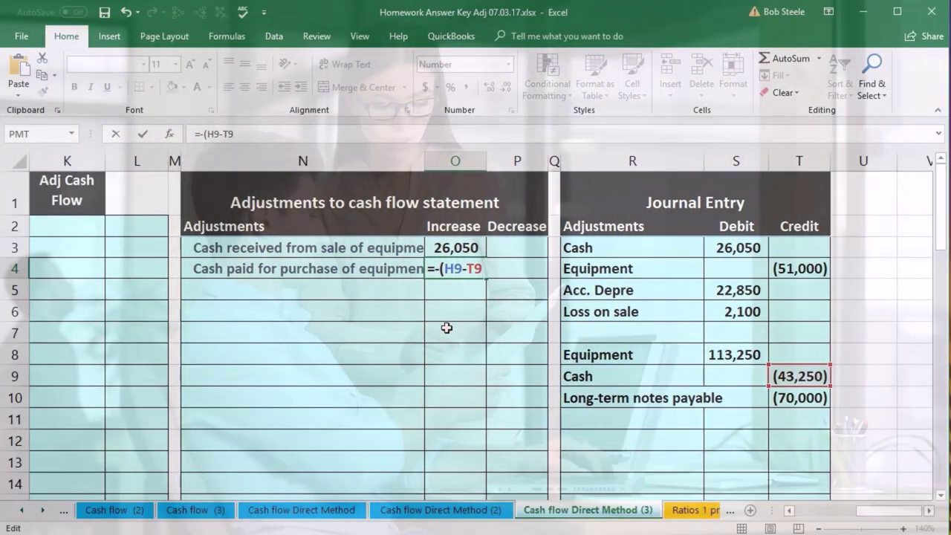
text())
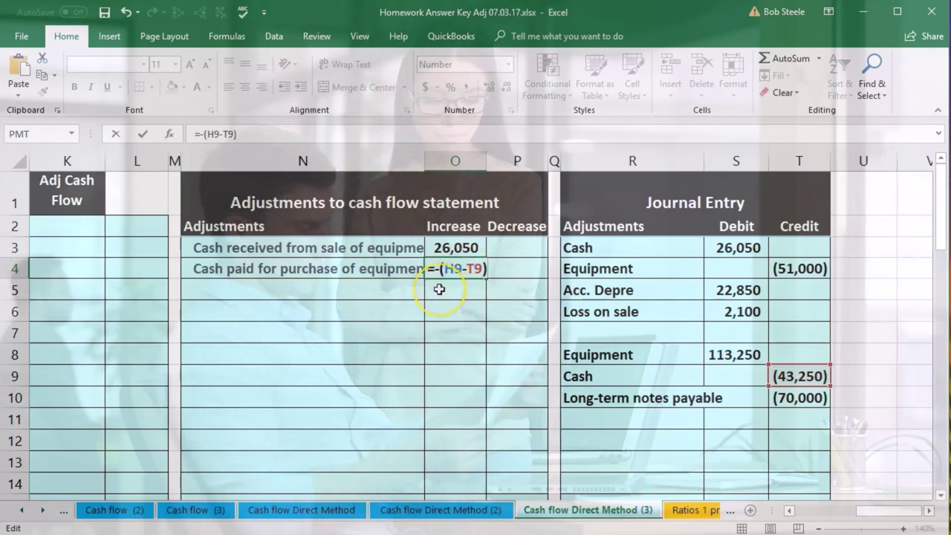
key(Return)
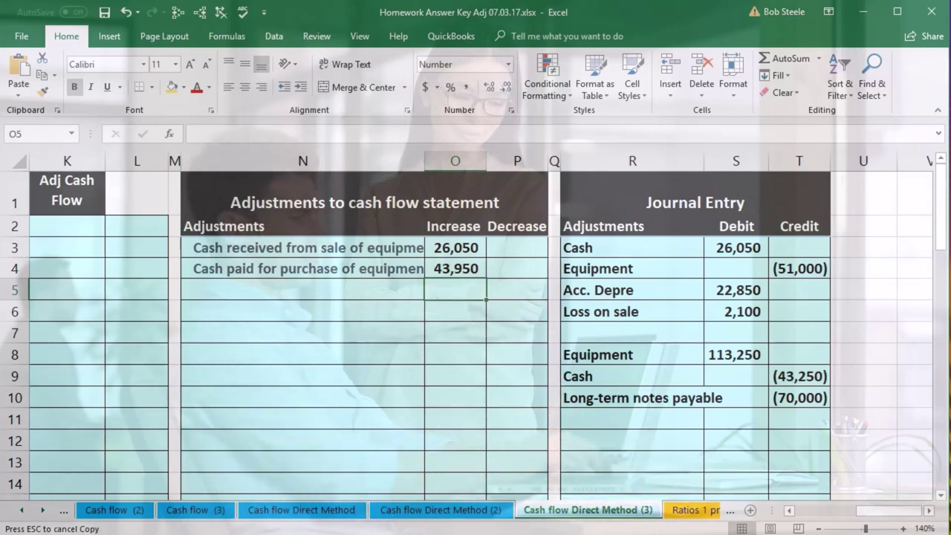
Copy the label "Cash paid on long-term note" from G14 into N5 of the cash flow adjustments table.
drag(871, 510, 838, 510)
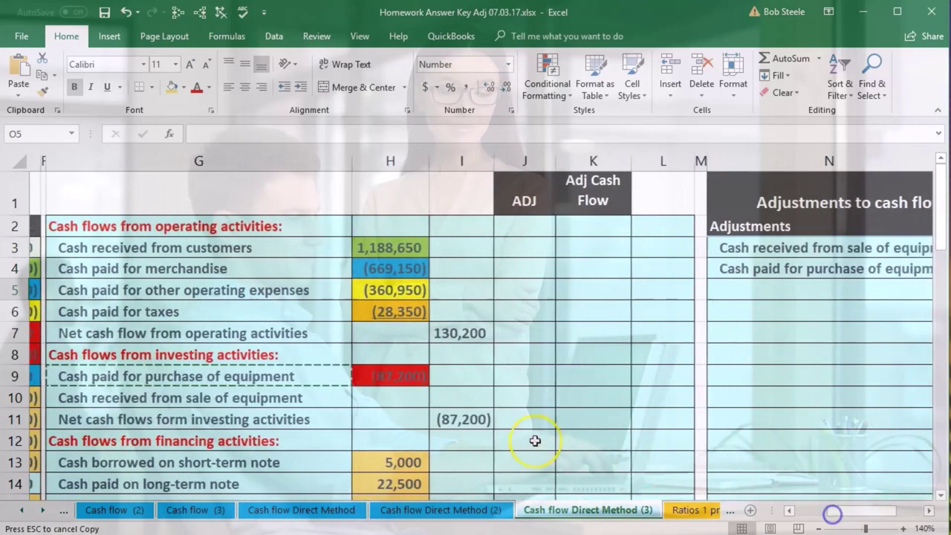
scroll(483, 442, down, 1)
scroll(388, 430, down, 3)
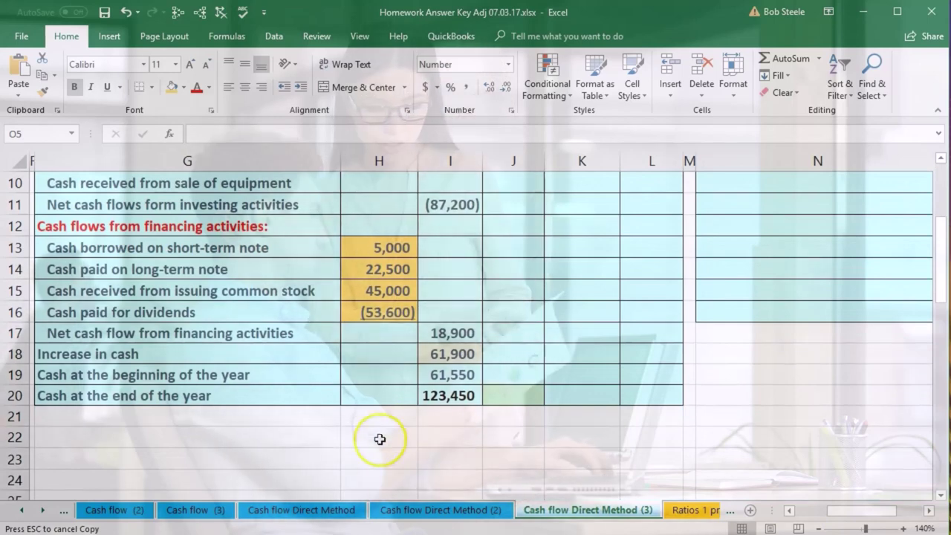
click(208, 286)
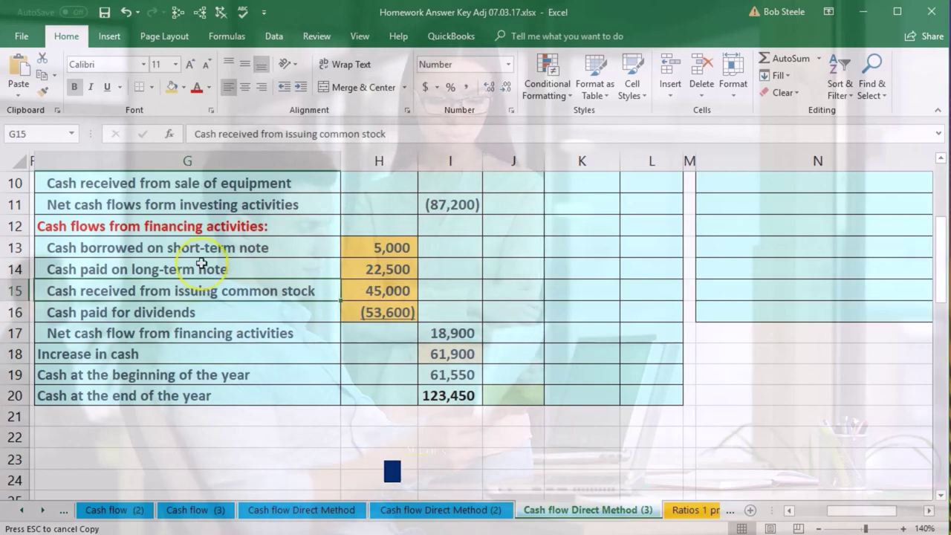
click(201, 263)
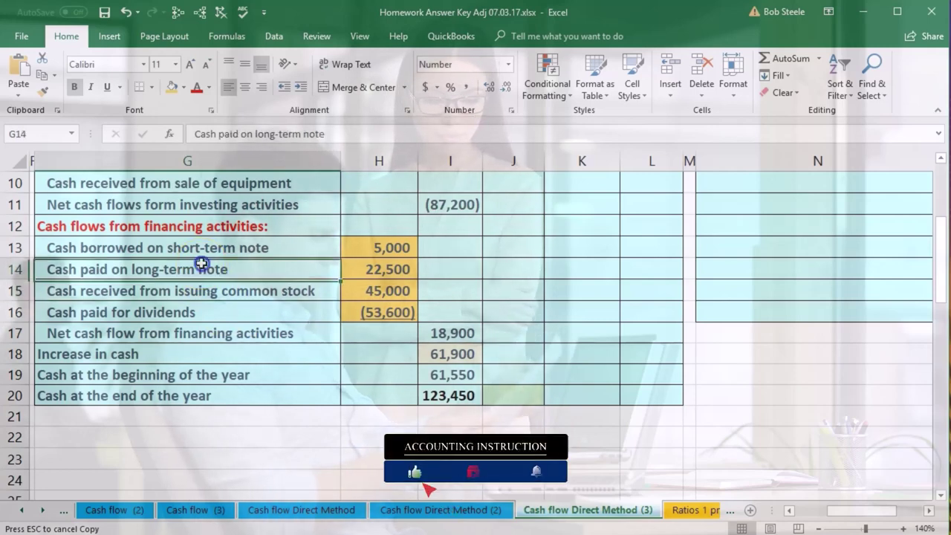
right_click(274, 268)
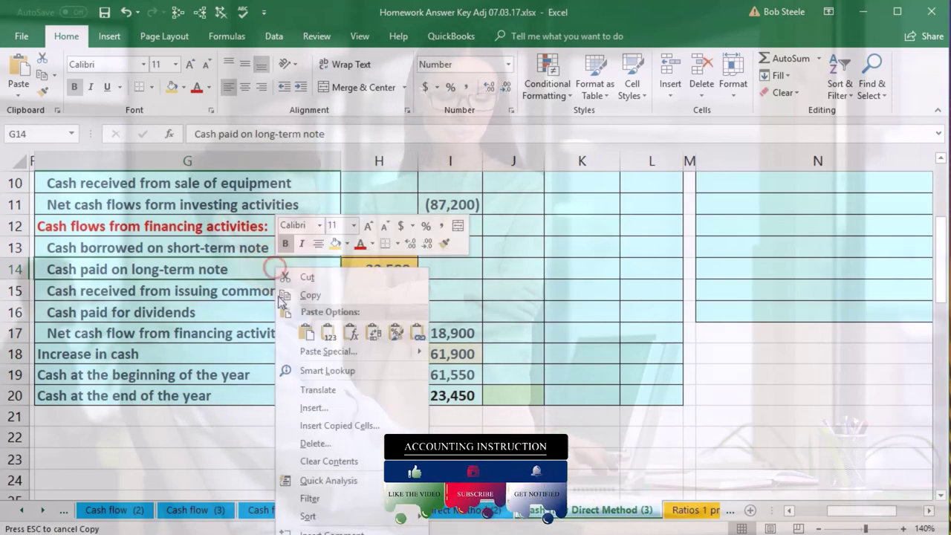
click(283, 297)
scroll(846, 450, up, 3)
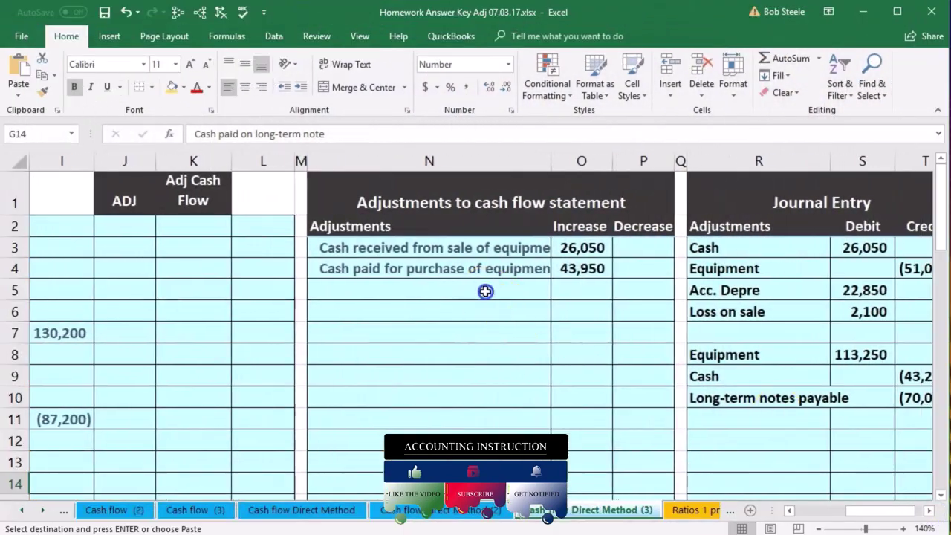
right_click(485, 291)
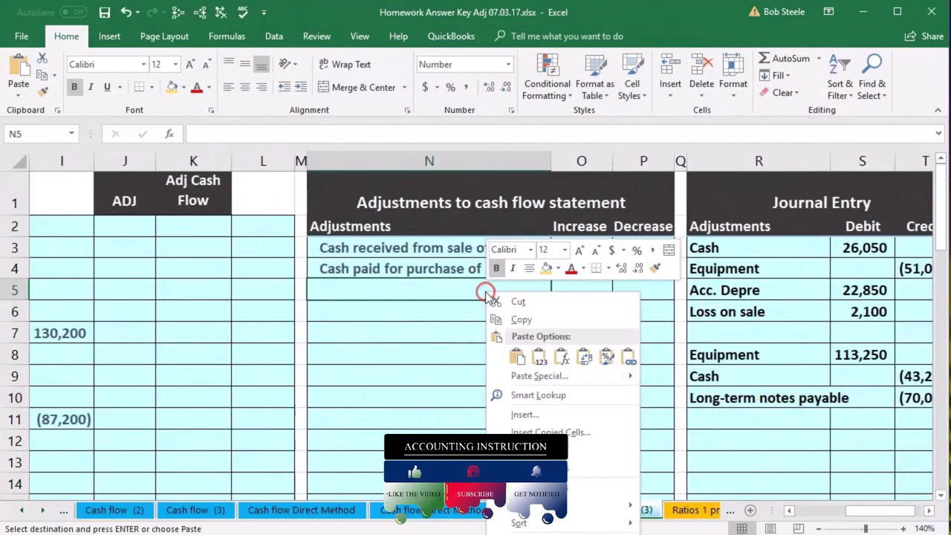
click(541, 355)
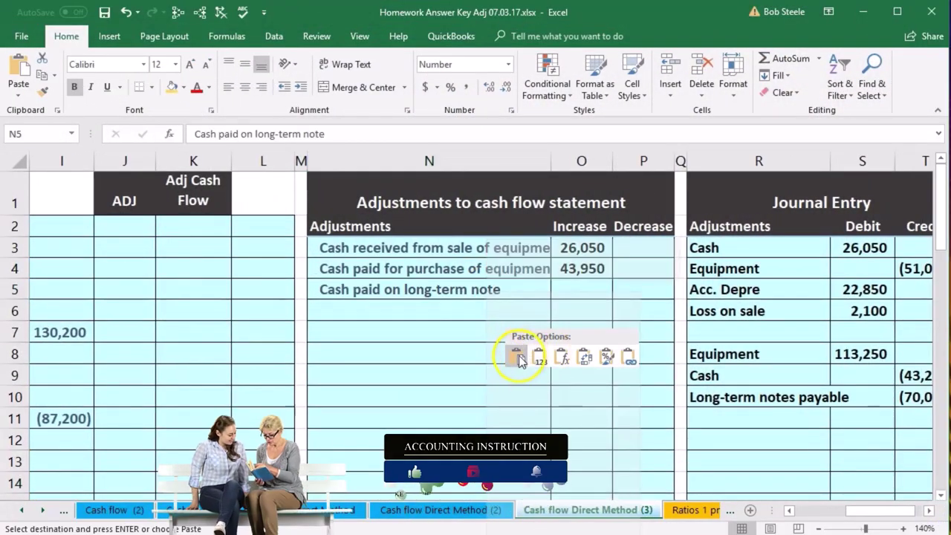
click(696, 324)
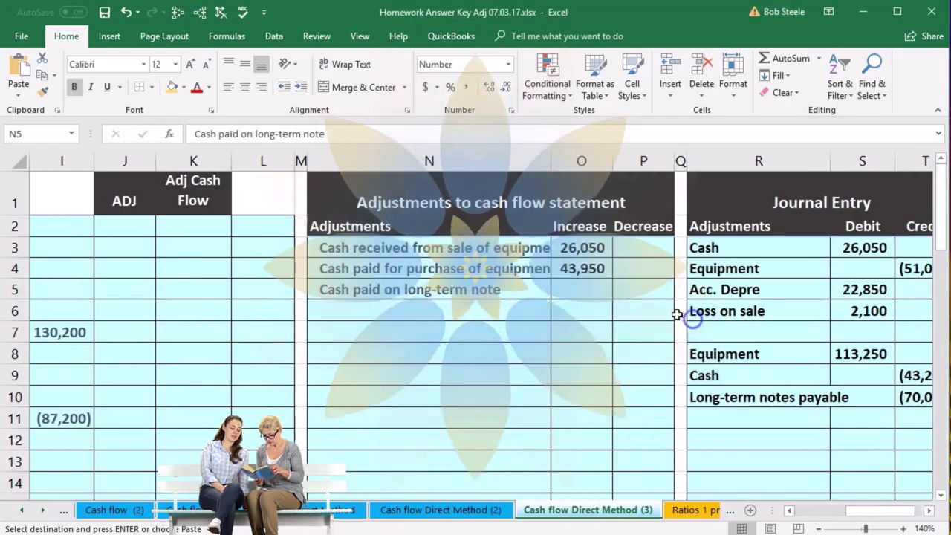
Enter the balancing decrease for the long-term note in P5 as the negative sum of O3:P4.
click(643, 288)
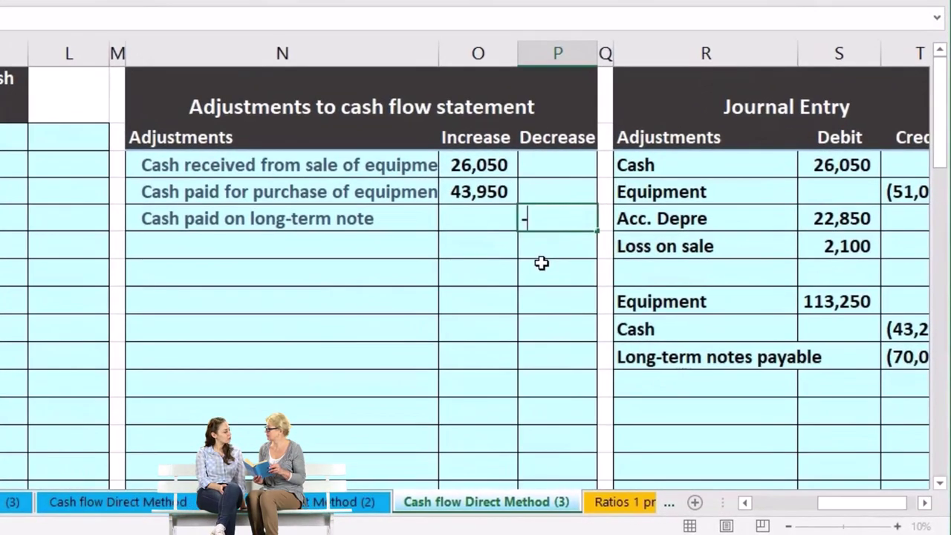
text(-sum()
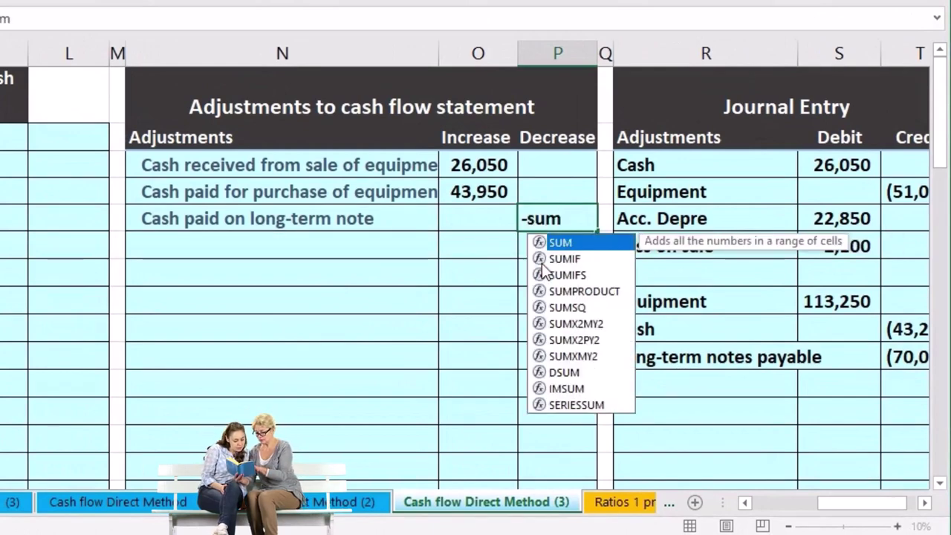
key(shift+Left)
key(shift+Up)
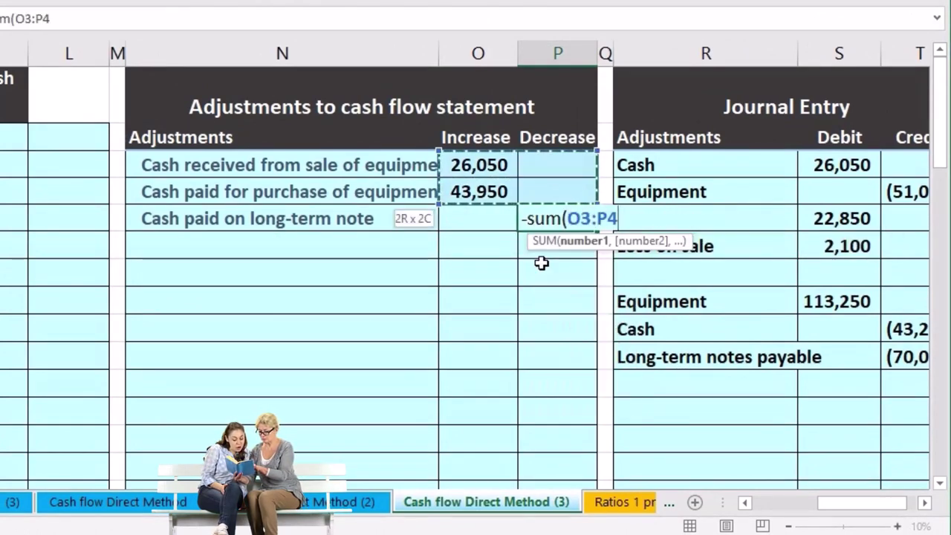
key(Return)
Compare the statement's long-term note amount in H14 with the Long-term notes payable credit in T10 of the purchase entry.
drag(830, 511, 780, 508)
scroll(440, 400, down, 1)
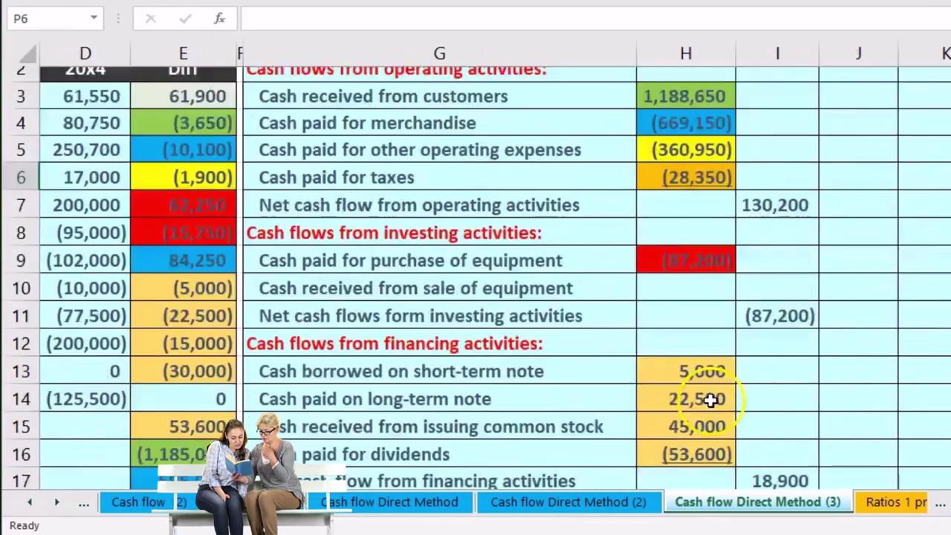
scroll(711, 401, down, 3)
scroll(476, 283, up, 3)
click(924, 503)
click(924, 504)
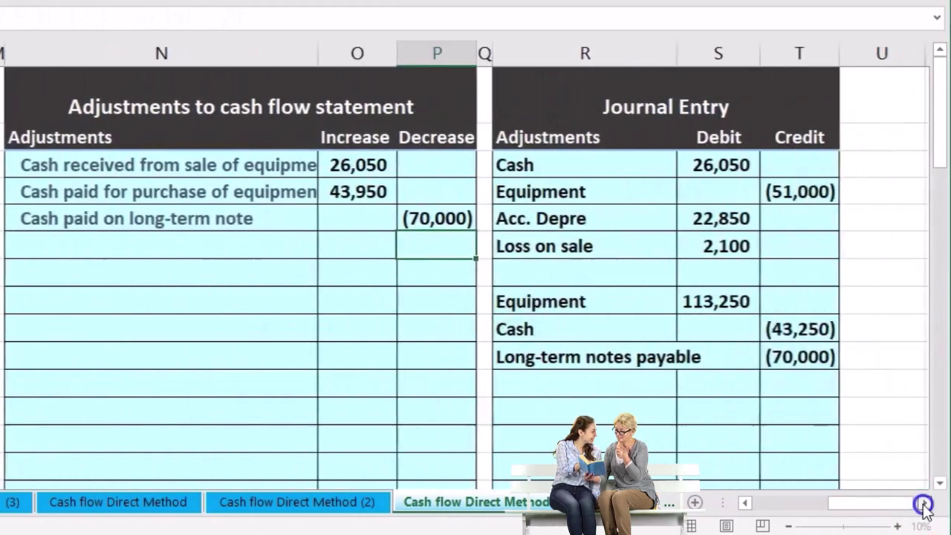
click(667, 361)
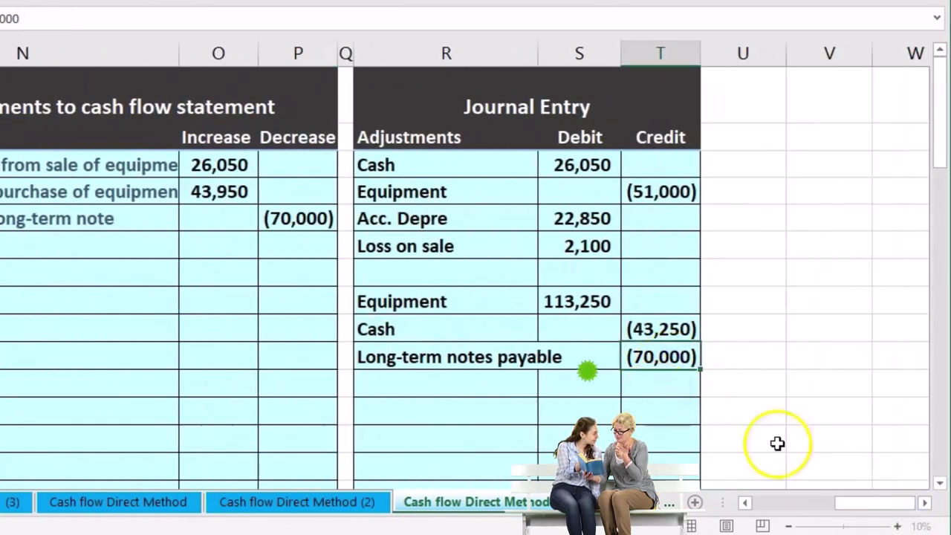
Examine the amount paid to reduce the long-term note in item d of the problem data below the income statement.
drag(845, 510, 777, 505)
scroll(564, 387, down, 3)
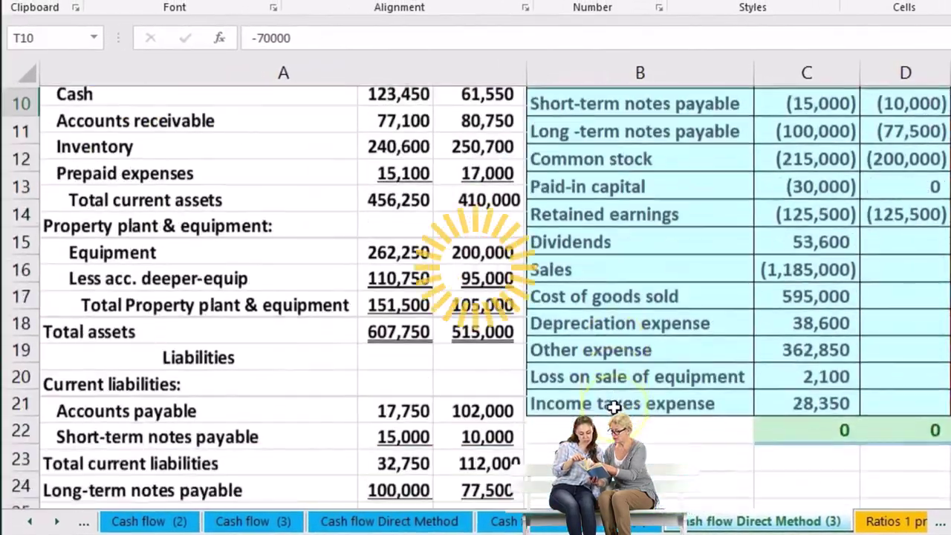
scroll(613, 407, down, 7)
scroll(614, 407, down, 4)
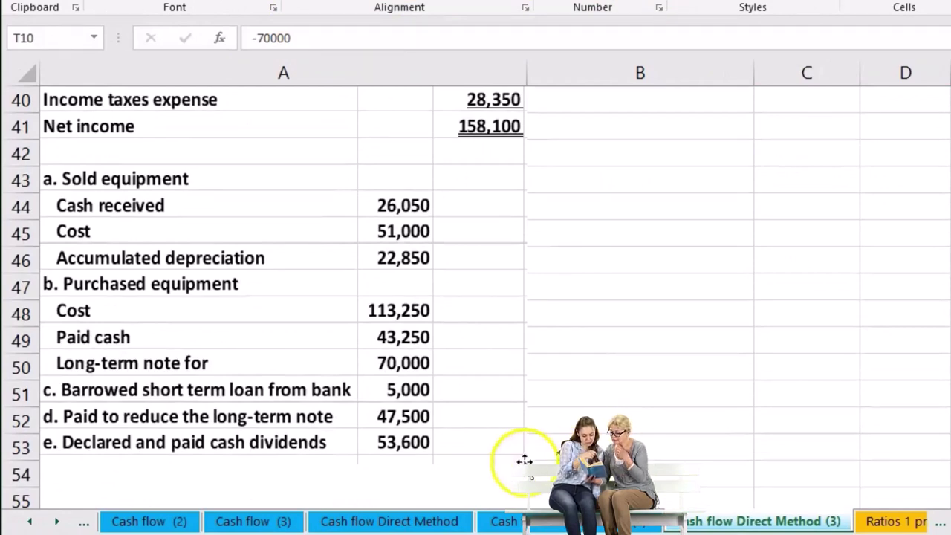
click(413, 414)
click(431, 429)
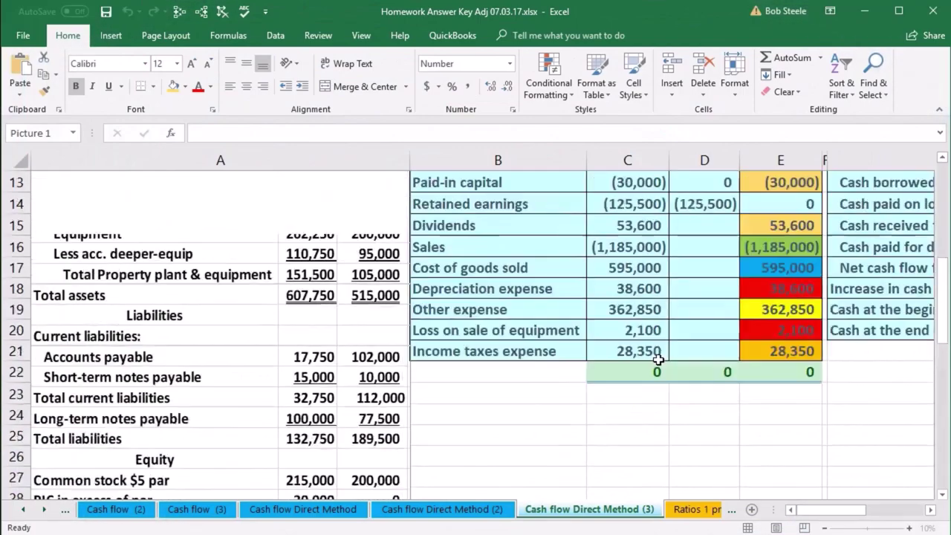
Compare the total of the increases in O3:O4 with the decrease in P5, and check the ending cash balance in I20.
scroll(735, 401, up, 4)
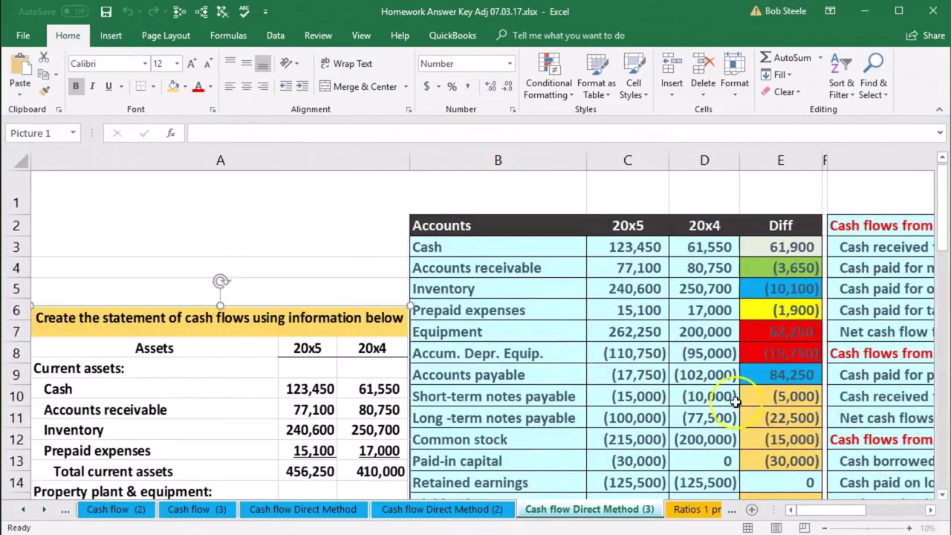
click(930, 511)
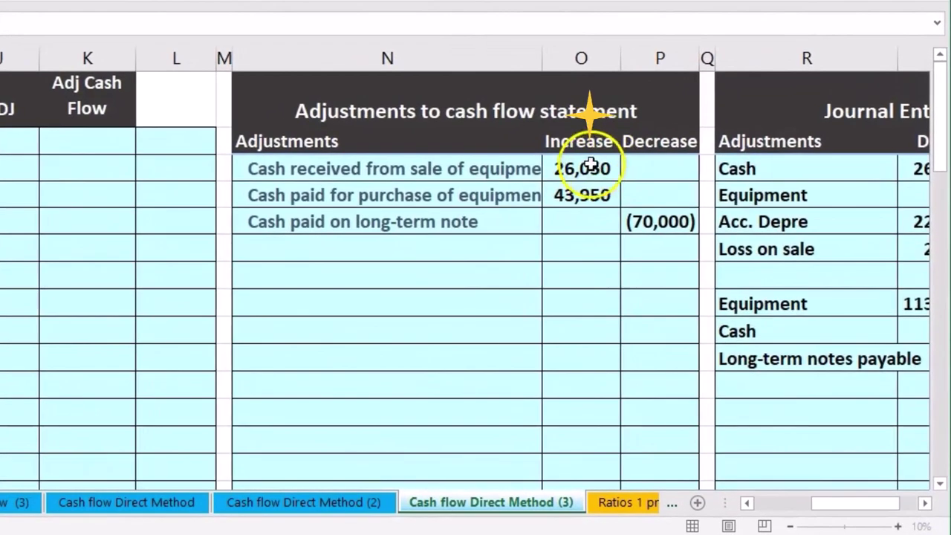
drag(660, 248, 664, 273)
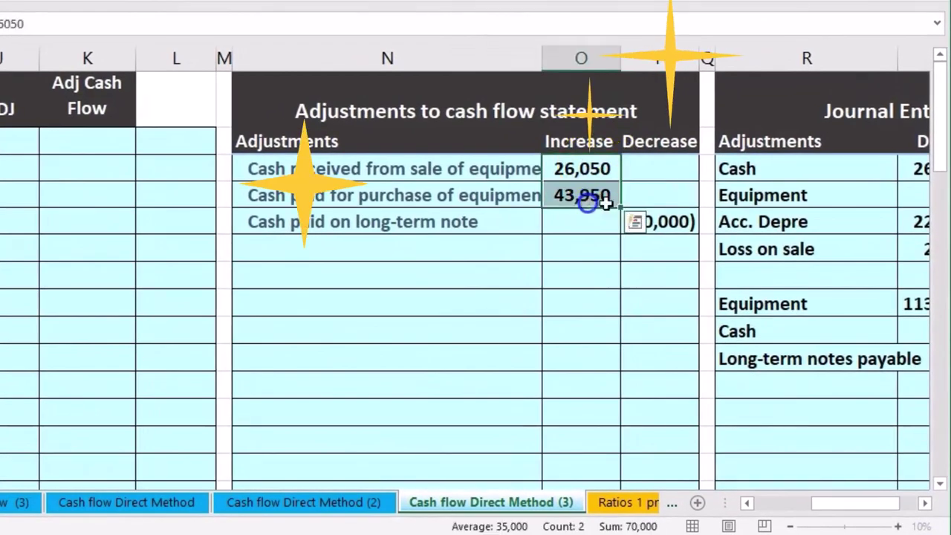
click(643, 215)
scroll(51, 416, down, 3)
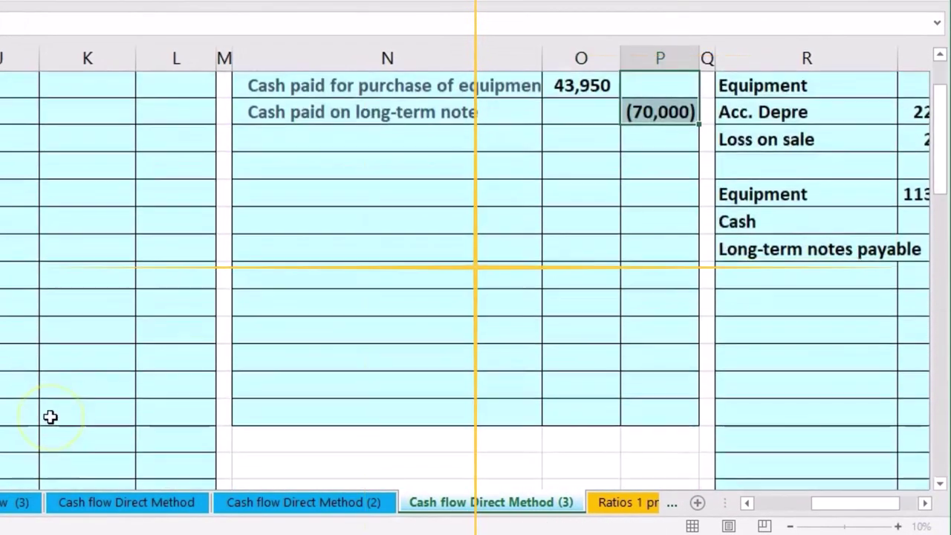
click(160, 356)
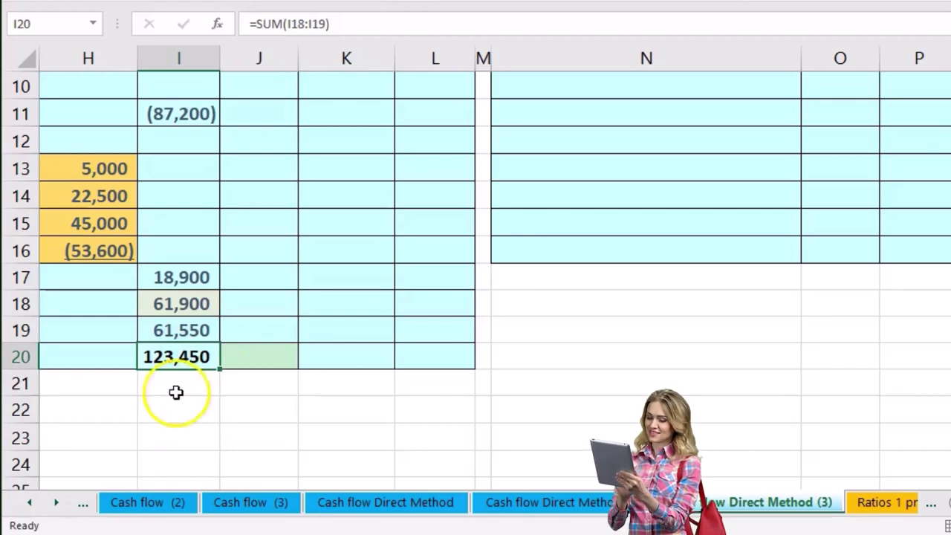
Compare the adjustments table's equipment and long-term note lines with the statement's equipment purchase line in row 9.
scroll(230, 410, up, 1)
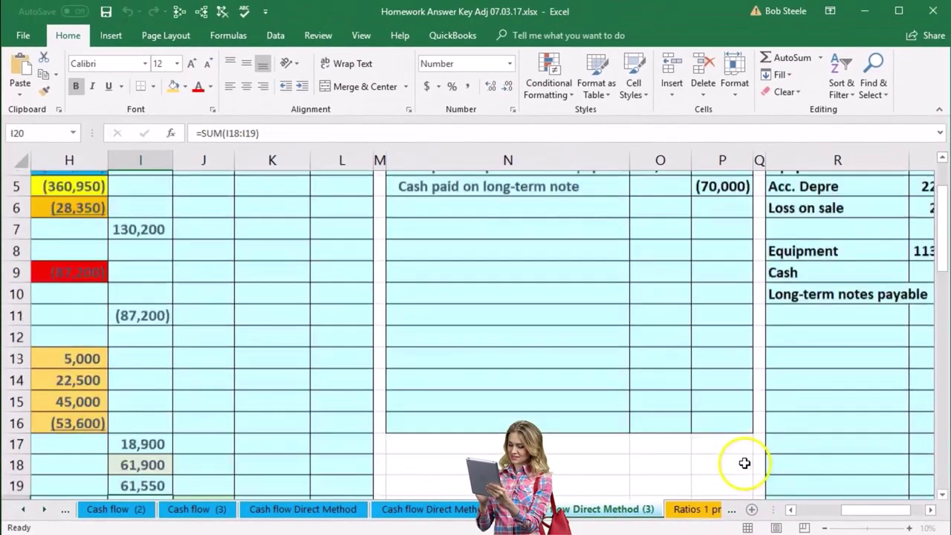
scroll(741, 461, up, 2)
click(526, 400)
key(Left)
key(Left)
key(Left)
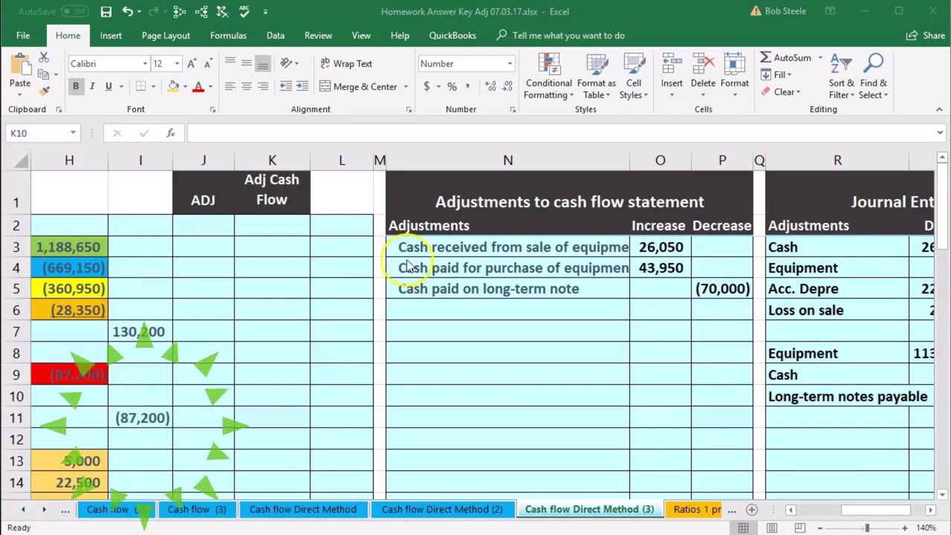
click(190, 369)
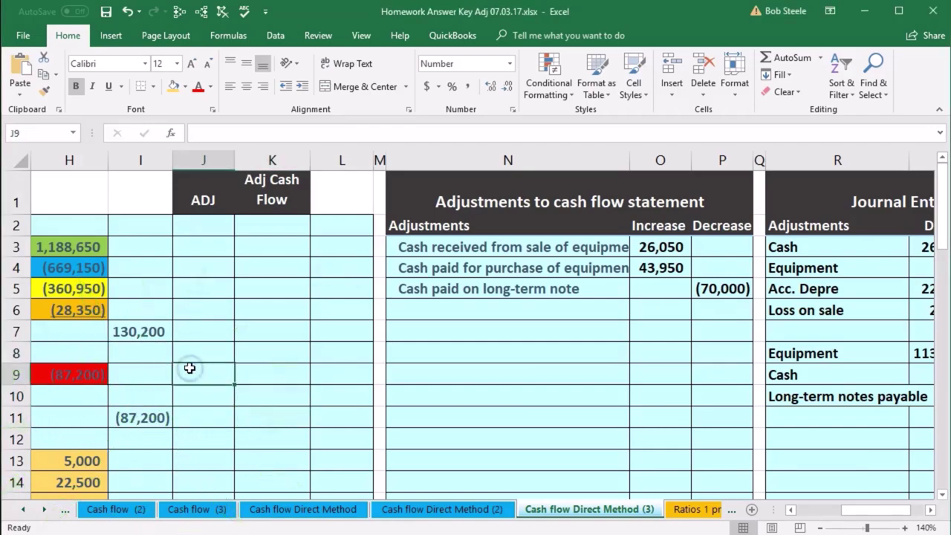
key(Left)
key(Left)
key(Left)
key(Left)
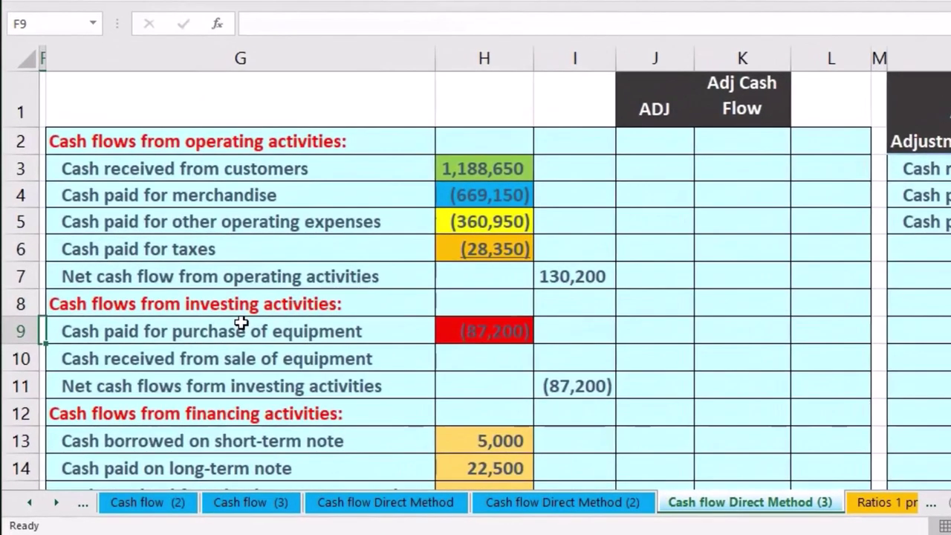
key(Right)
key(Right)
key(Right)
key(Right)
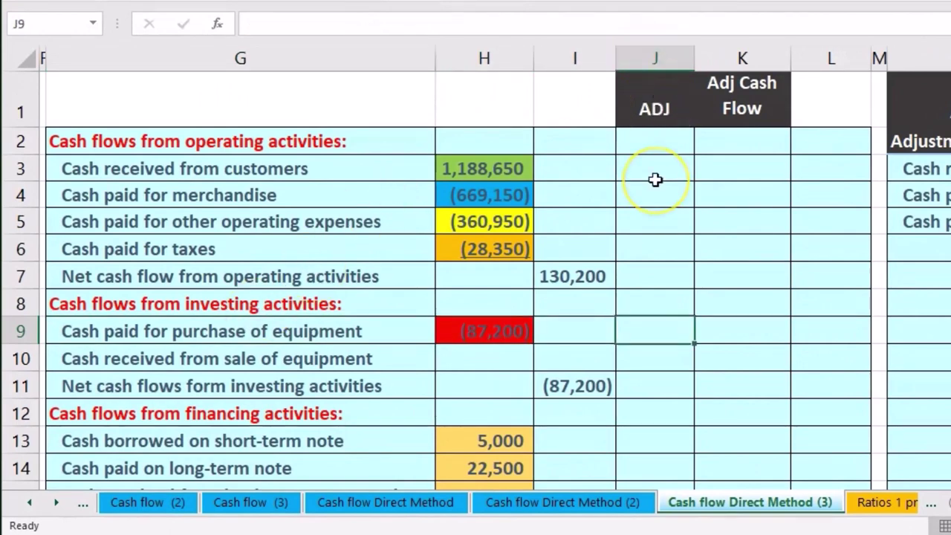
scroll(655, 179, left, 2)
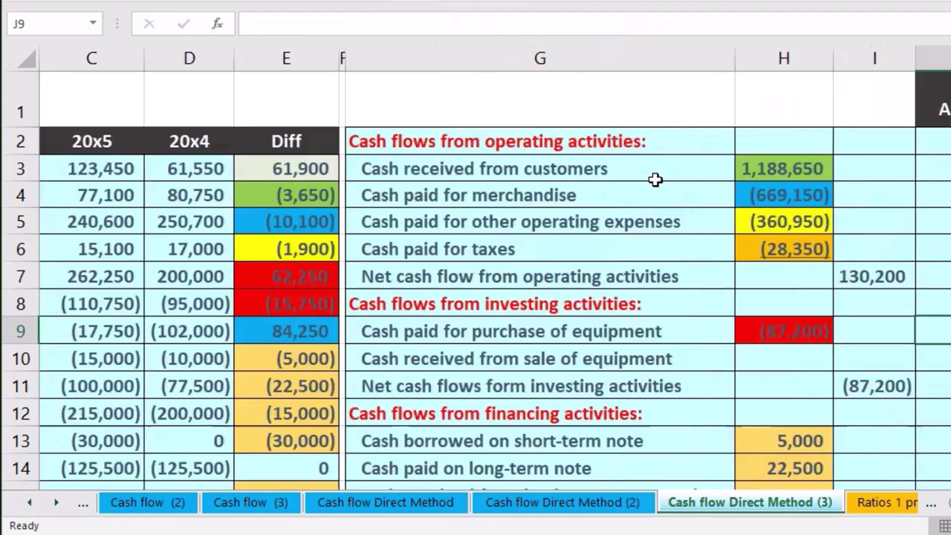
click(619, 335)
scroll(858, 369, right, 3)
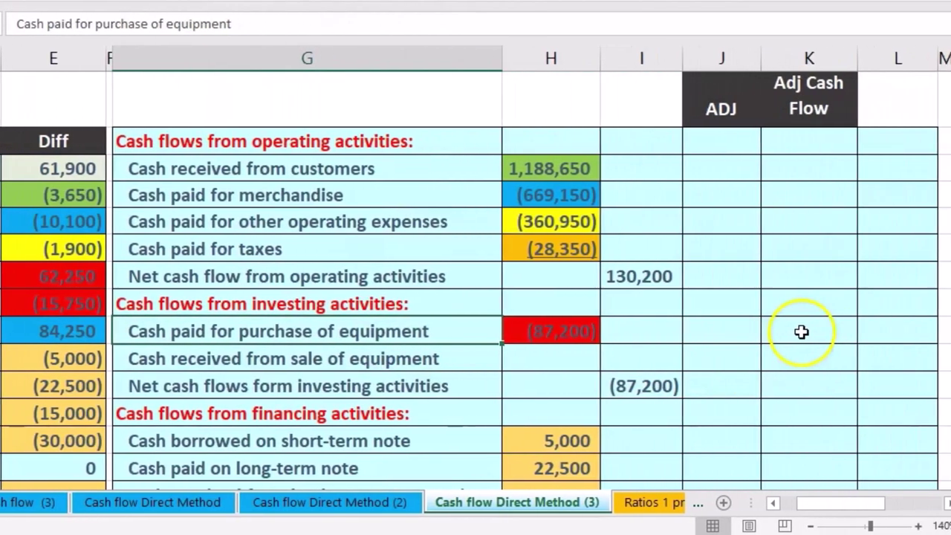
Link the adjustment for cash paid for purchase of equipment in J9 to the increase in O4.
click(727, 336)
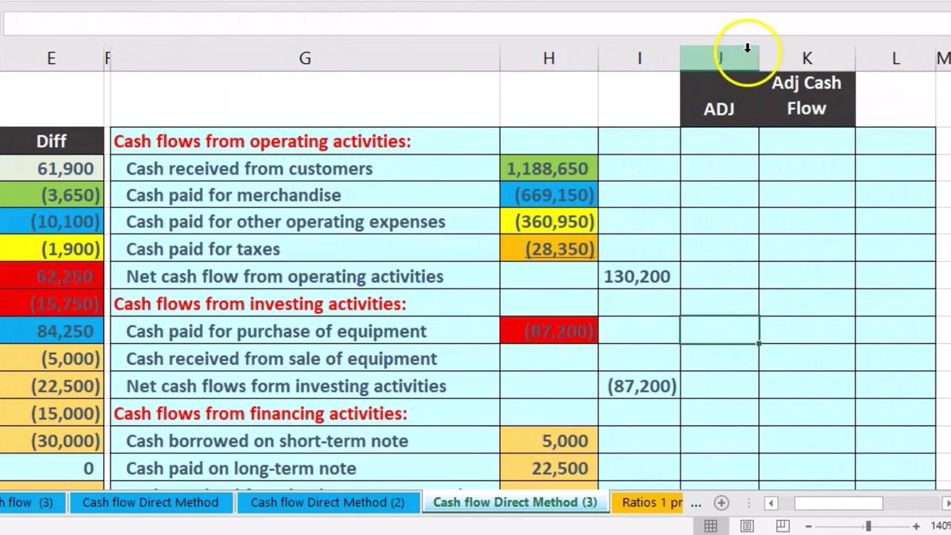
text(=)
key(Right)
key(Right)
key(Right)
key(Right)
key(Right)
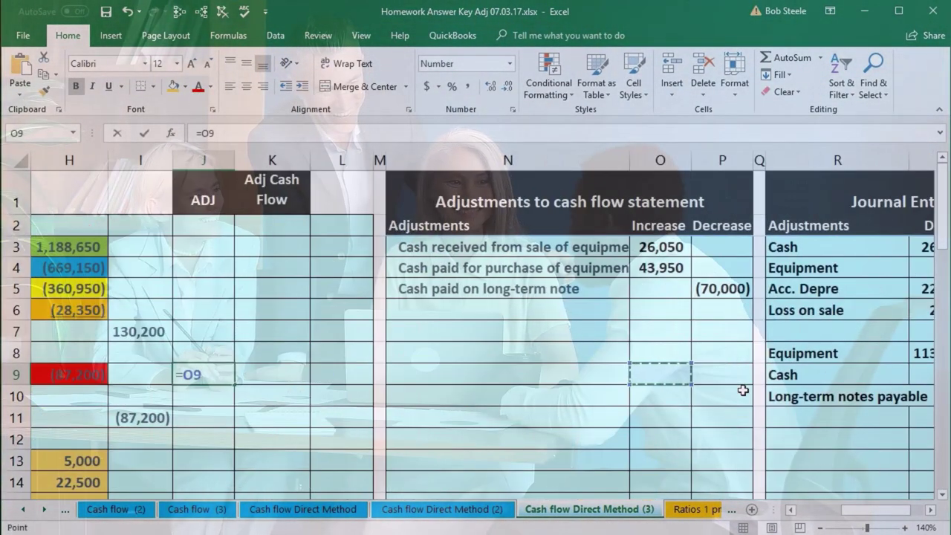
key(Up)
key(Up)
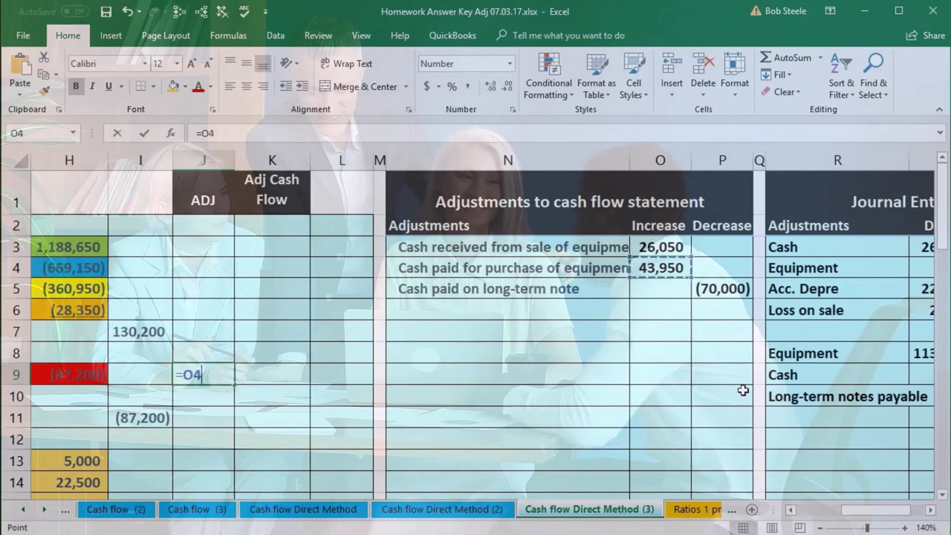
key(Return)
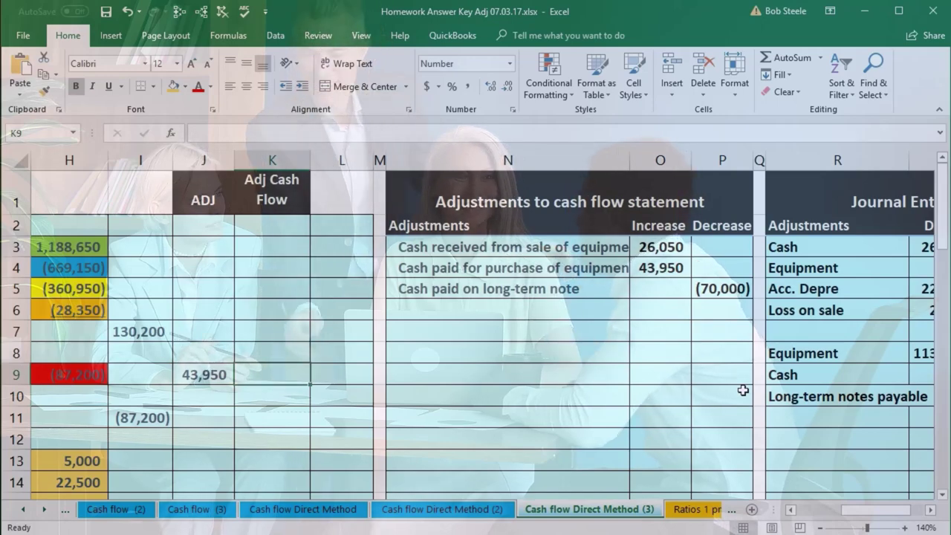
Calculate the adjusted cash flow for the equipment purchase in K9 as H9+J9.
scroll(743, 390, left, 1)
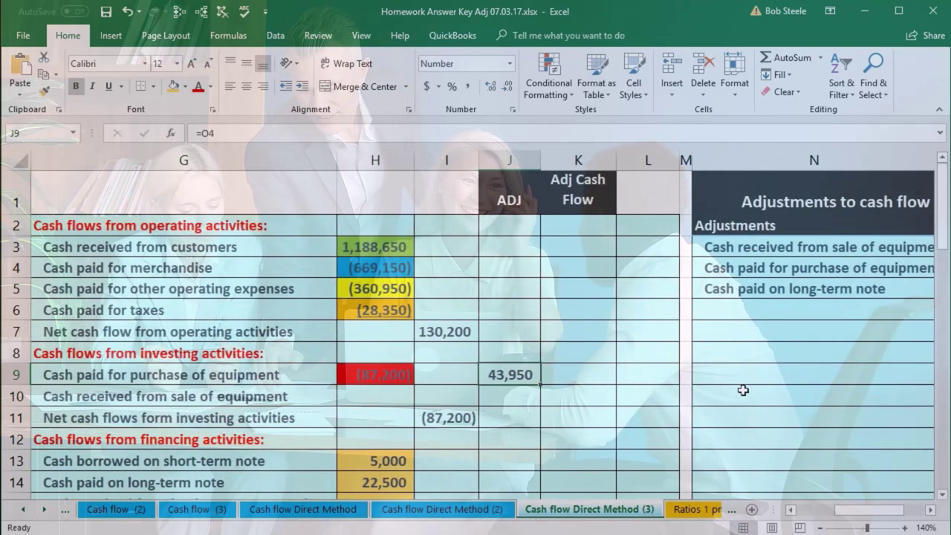
key(Right)
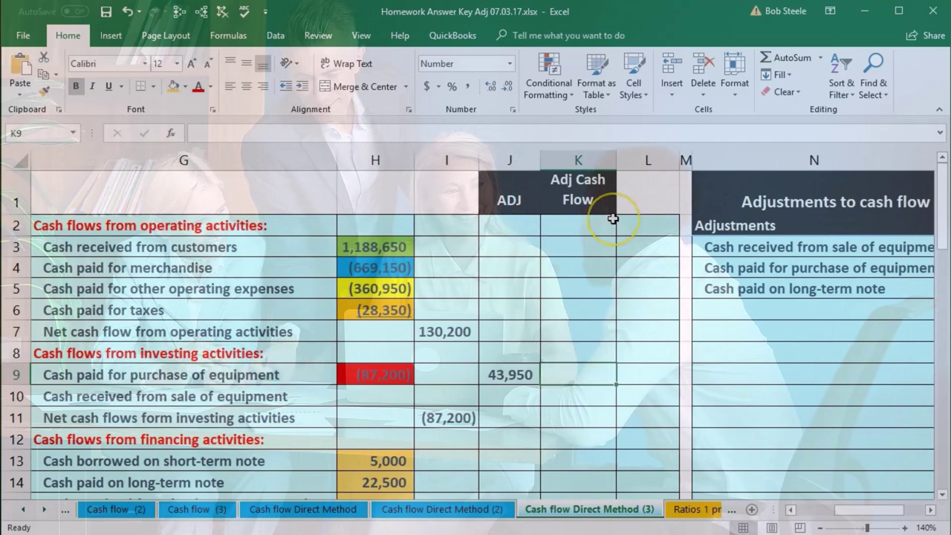
text(=)
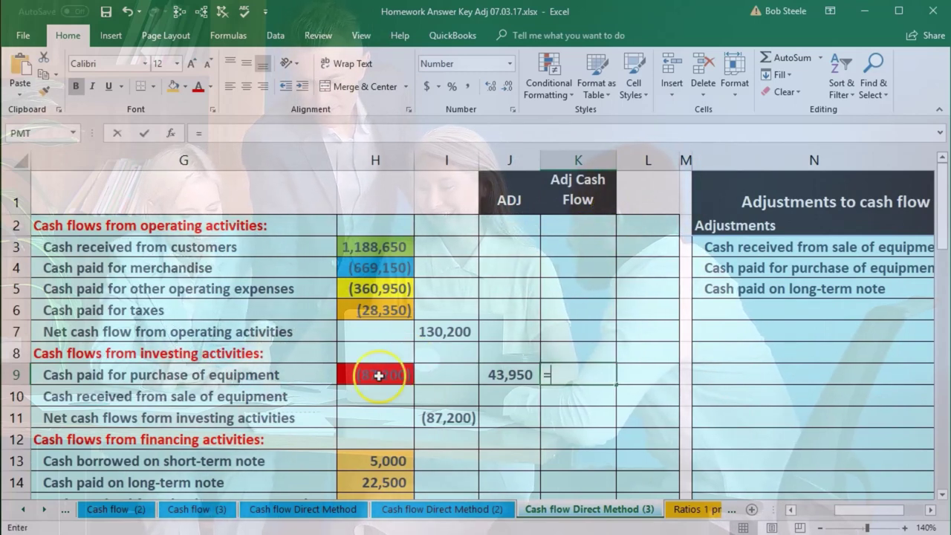
text(H9+)
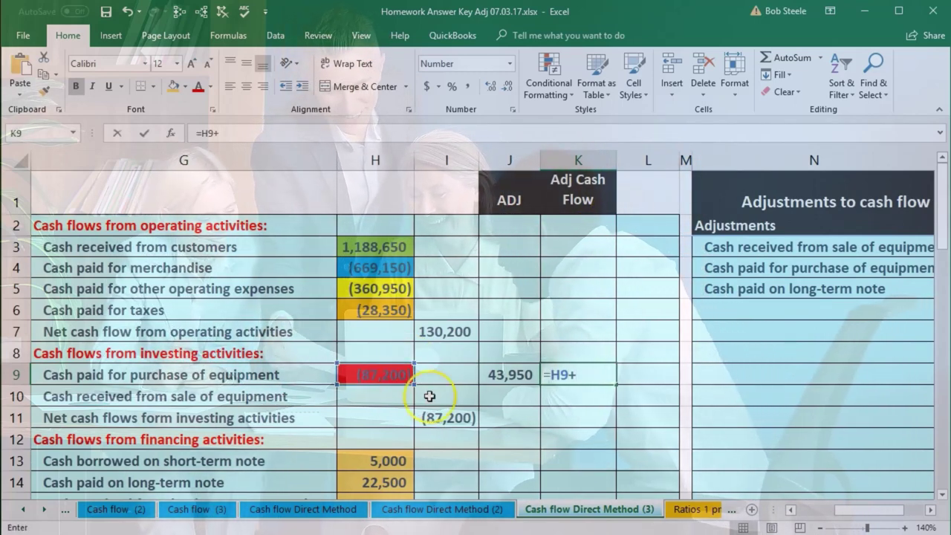
click(516, 374)
key(Return)
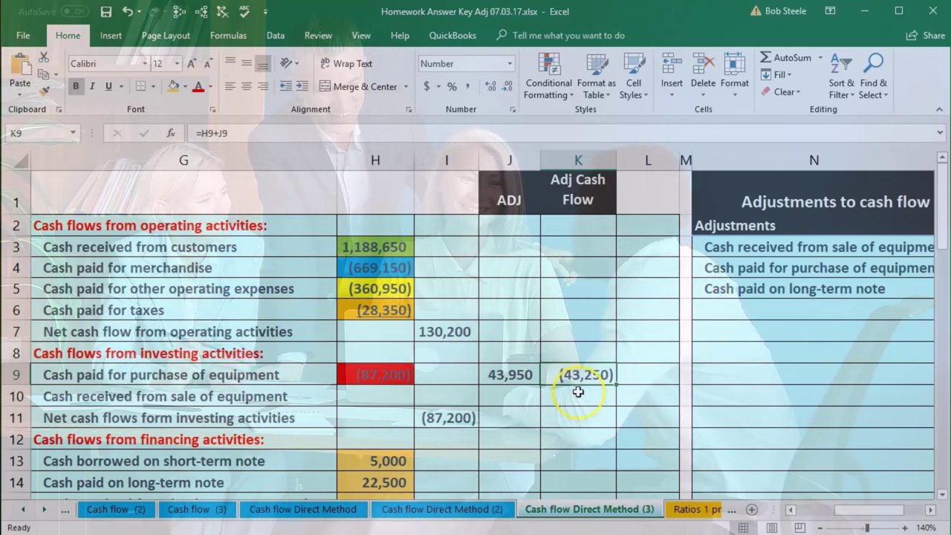
Compare the adjusted equipment purchase in K9 with the Paid cash amount in item b of the problem data.
drag(858, 515, 821, 513)
scroll(423, 439, down, 6)
scroll(423, 413, down, 6)
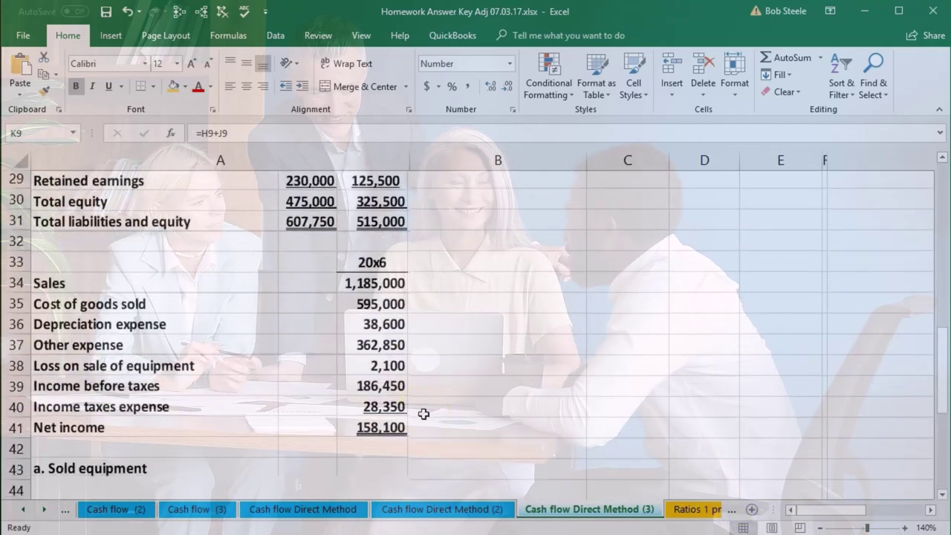
scroll(423, 414, down, 1)
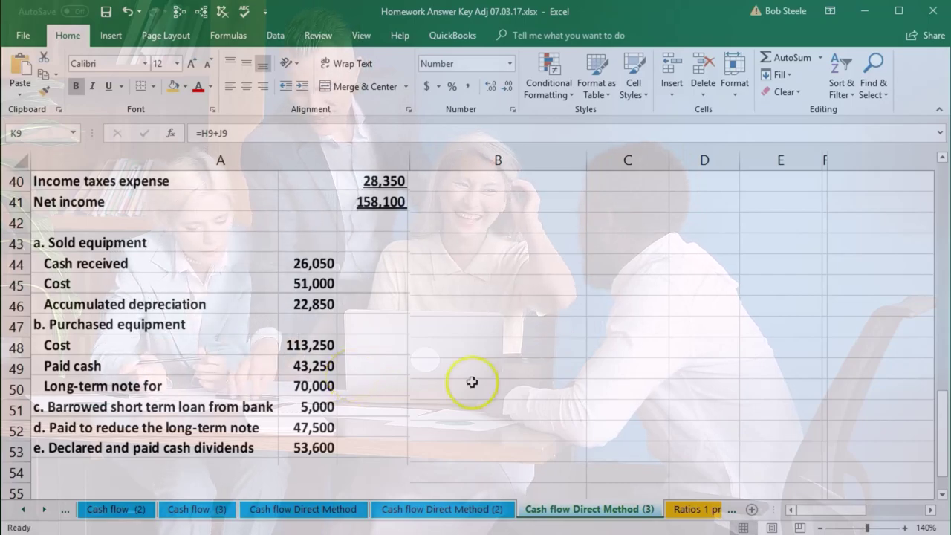
scroll(599, 365, up, 13)
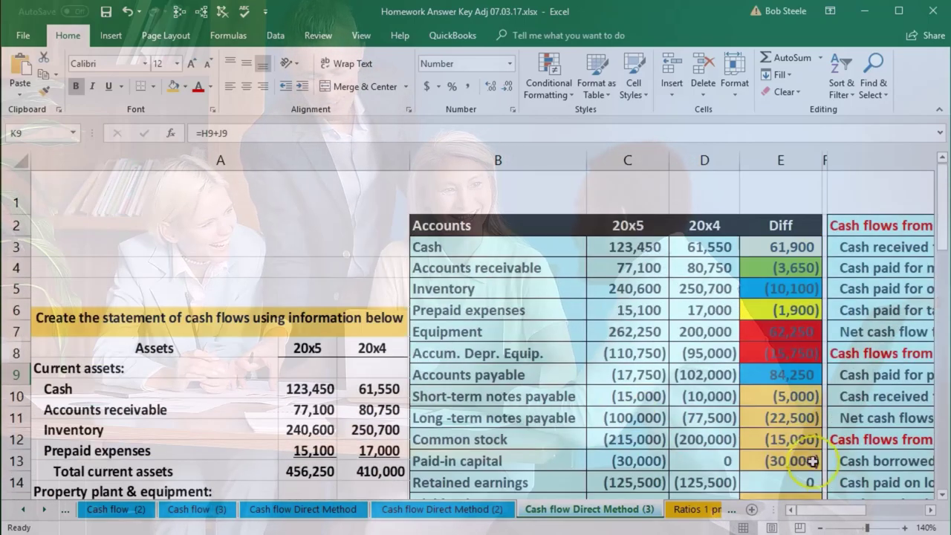
drag(839, 511, 868, 510)
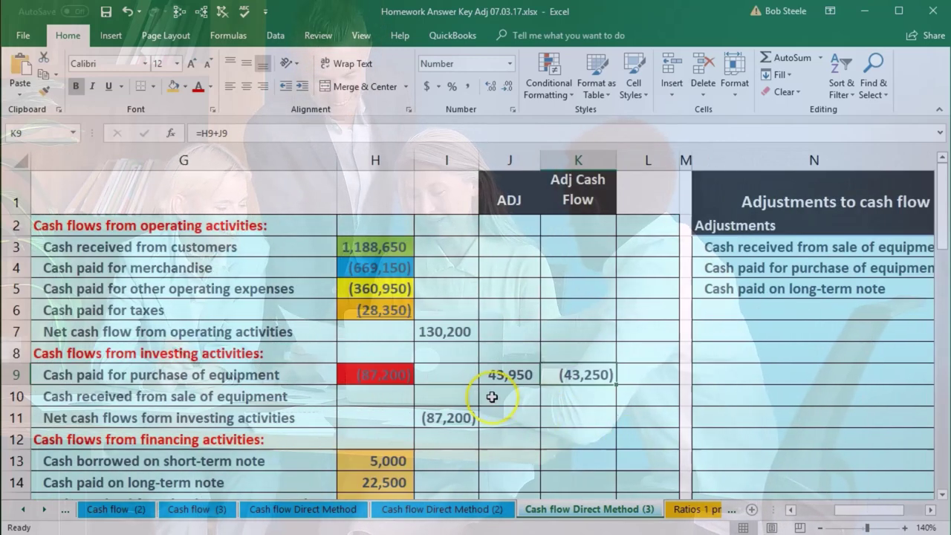
Link the adjustment for cash received from sale of equipment in J10 to the increase in O3.
click(492, 398)
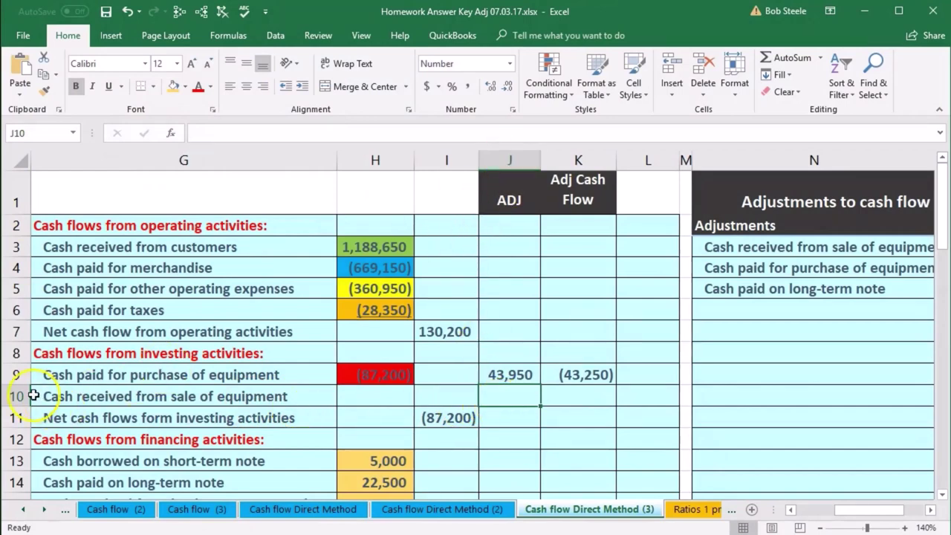
text(=)
key(Right)
key(Right)
key(Right)
key(Right)
key(Right)
key(Up)
key(Up)
key(Up)
key(Up)
key(Up)
key(Up)
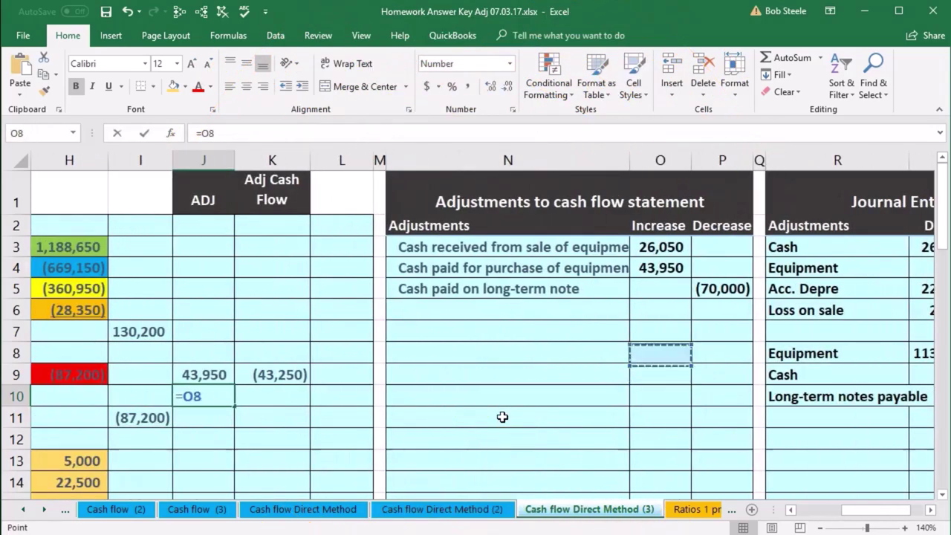
key(Up)
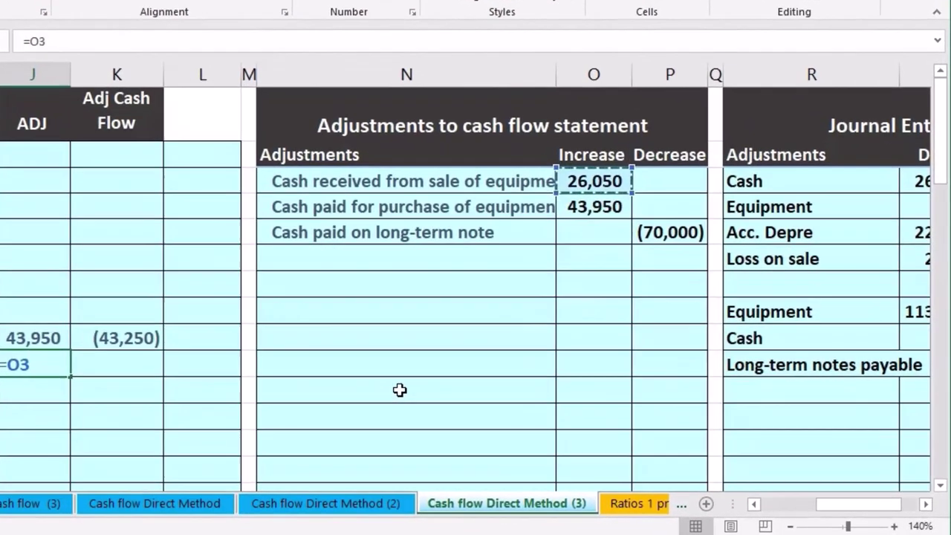
key(Return)
Calculate the adjusted cash flow for the equipment sale in K10 as H10+J10.
key(Left)
key(Left)
key(Left)
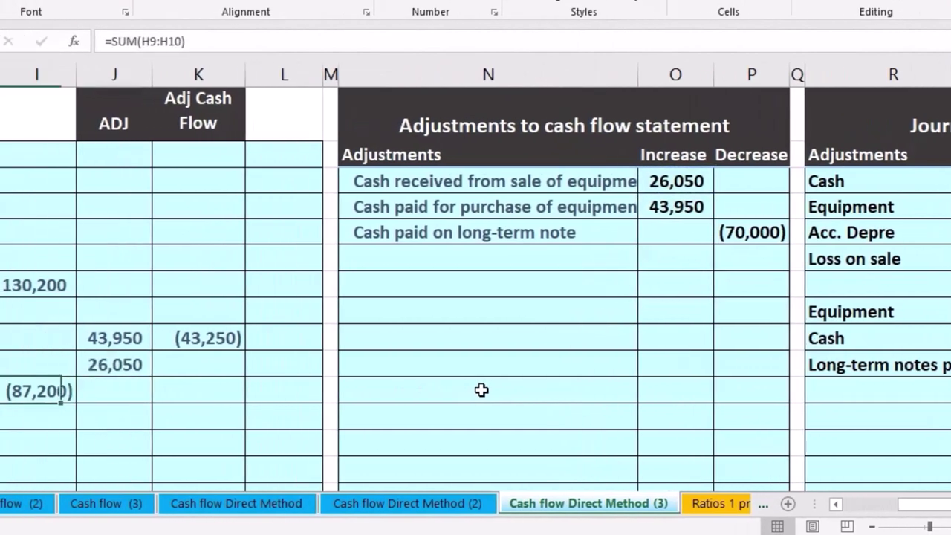
click(618, 390)
key(Right)
key(Up)
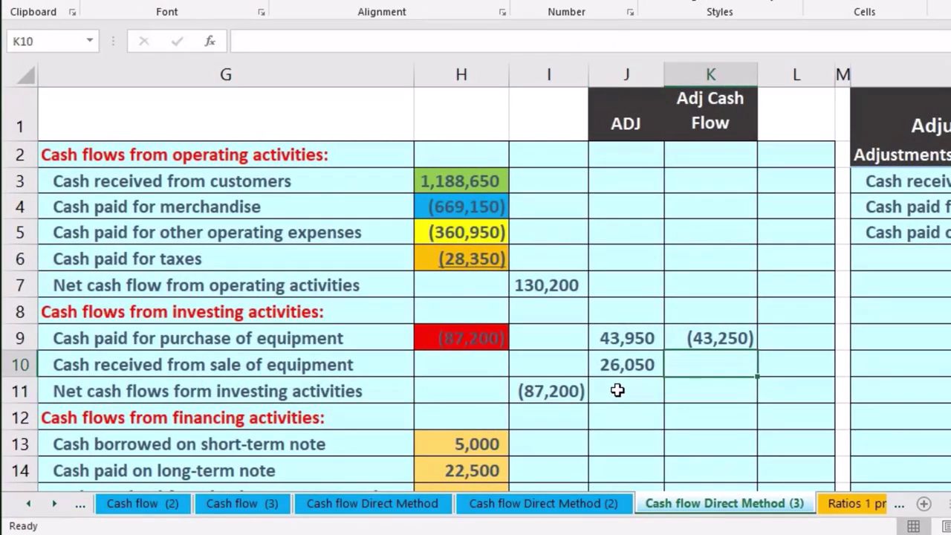
text(=)
click(476, 360)
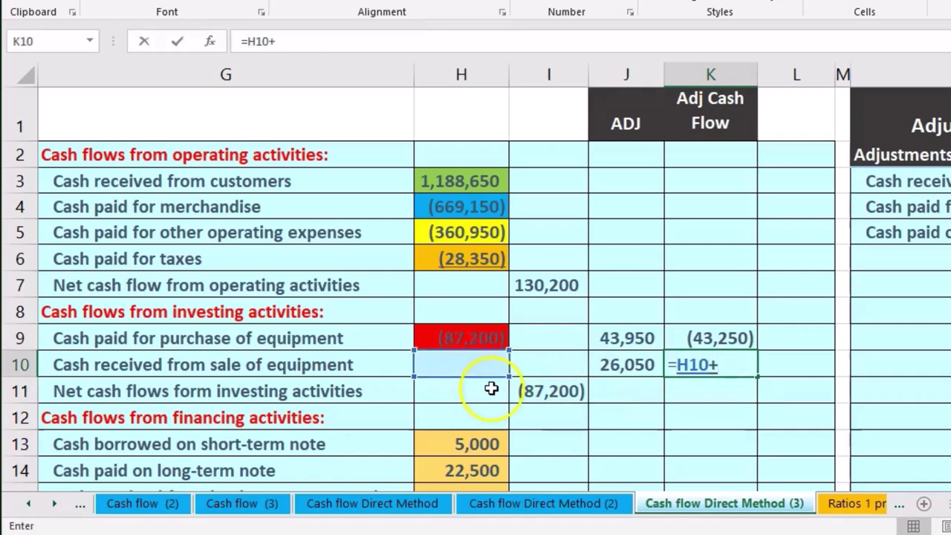
text(+)
click(628, 370)
key(Return)
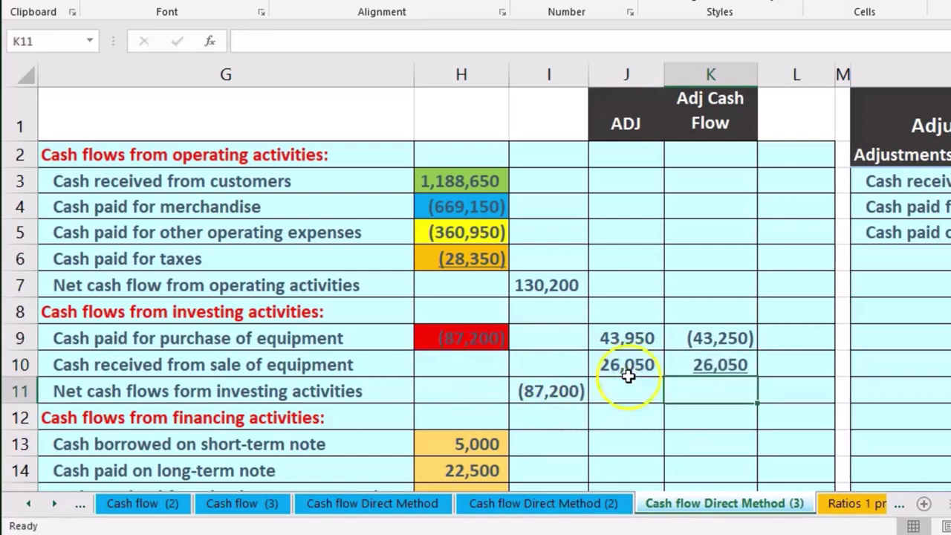
Compare the adjusted equipment sale in K10 with the Cash received amount in item a of the problem data.
click(699, 369)
scroll(828, 463, right, 3)
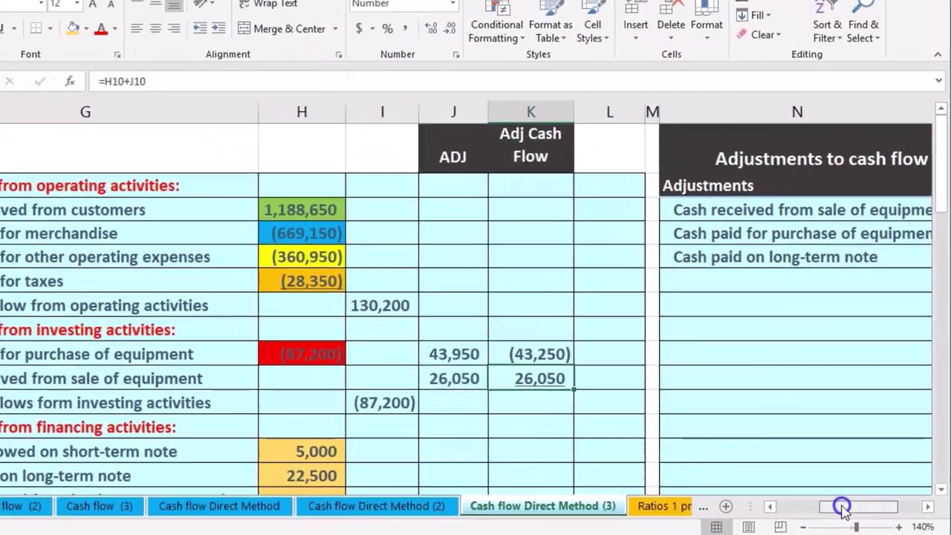
drag(833, 510, 754, 509)
scroll(246, 399, down, 9)
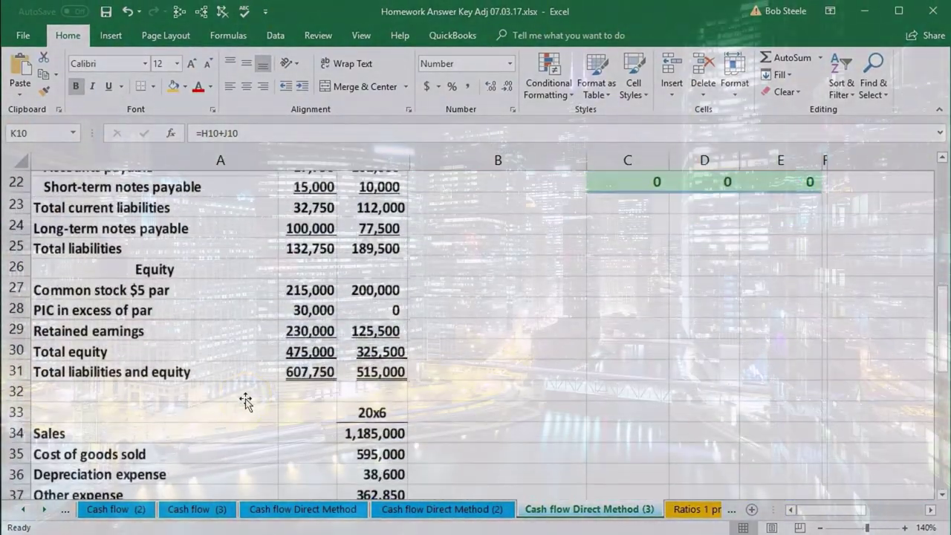
scroll(246, 401, down, 1)
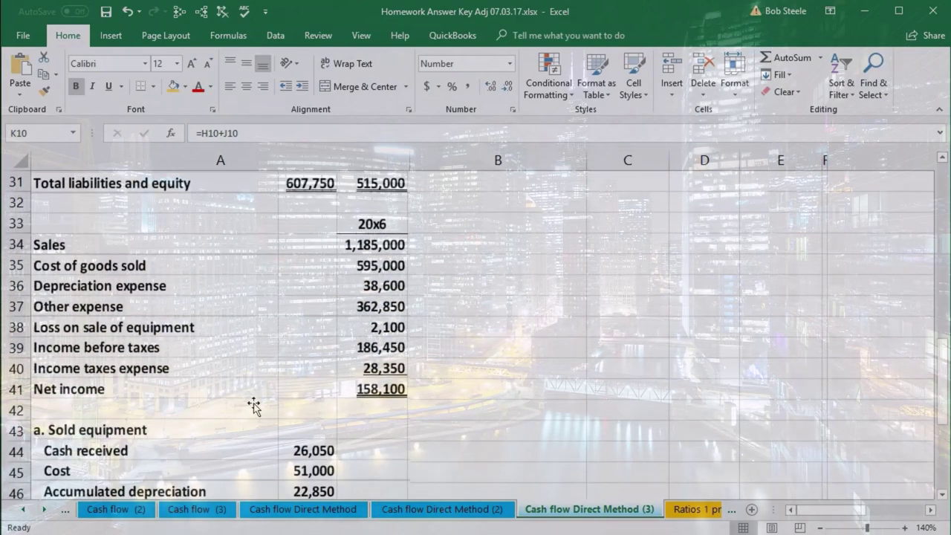
scroll(255, 413, down, 2)
scroll(256, 413, down, 1)
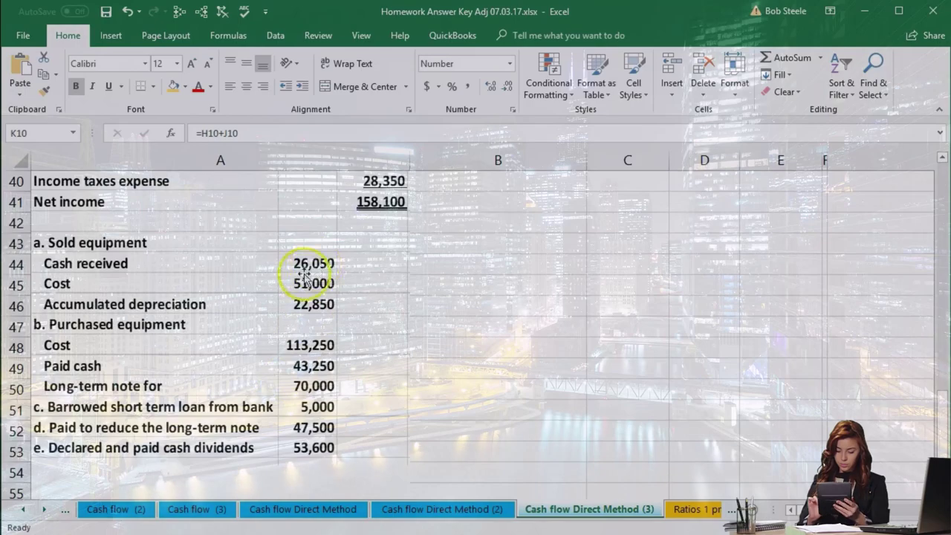
scroll(541, 353, up, 13)
Link the adjustment for cash paid on long-term note in J14 to the decrease in P5.
scroll(541, 354, right, 3)
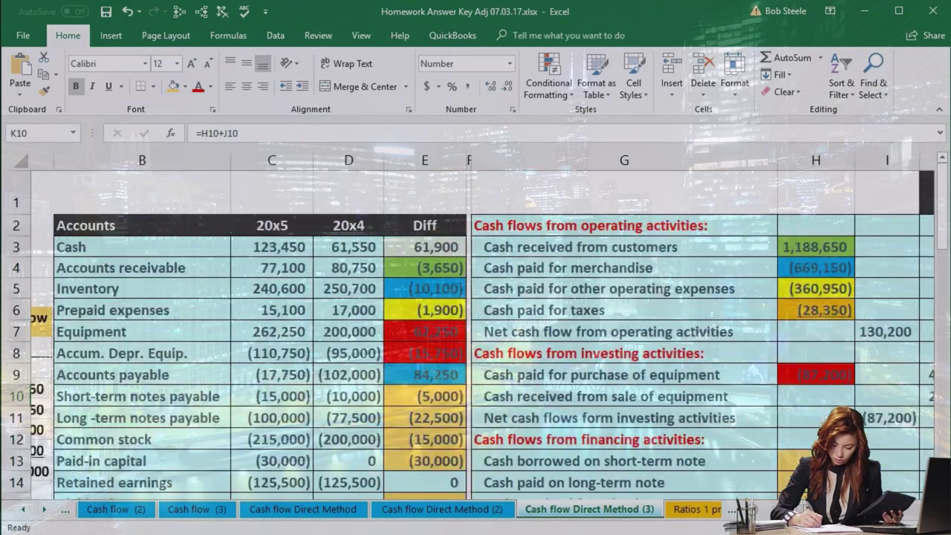
scroll(753, 344, right, 7)
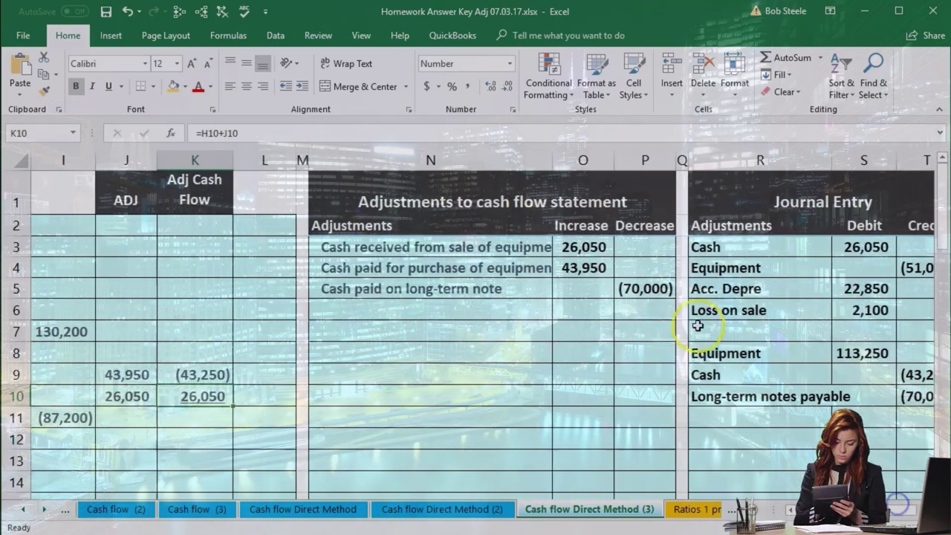
click(645, 290)
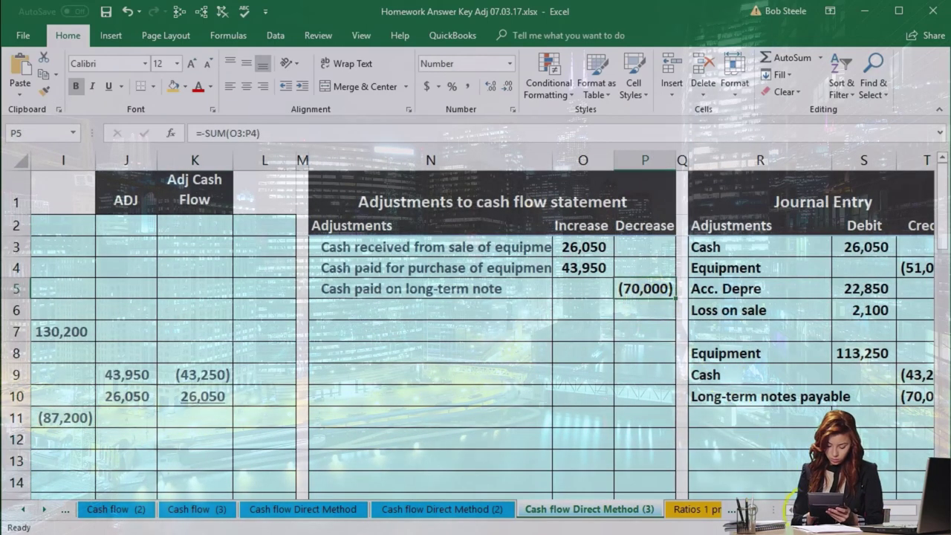
scroll(787, 472, left, 4)
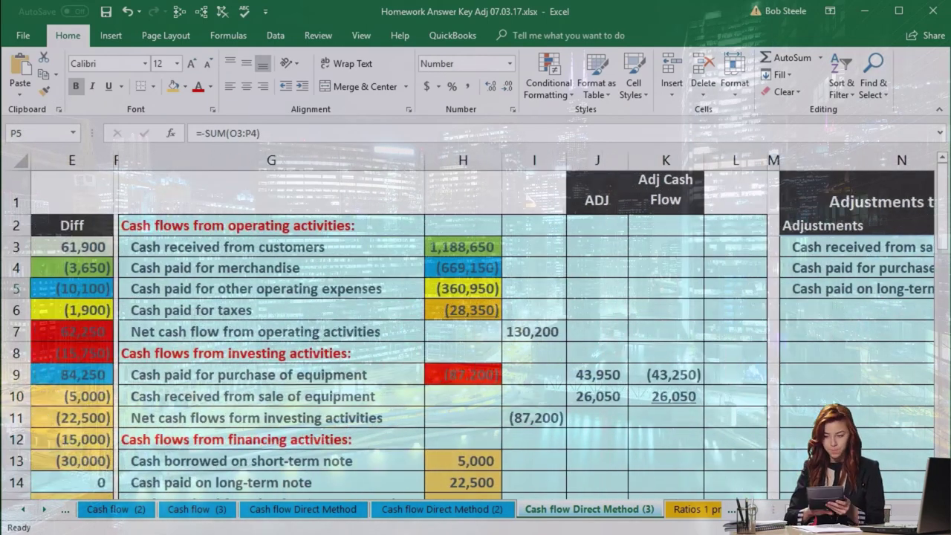
scroll(786, 473, down, 1)
scroll(787, 472, down, 3)
scroll(786, 472, up, 1)
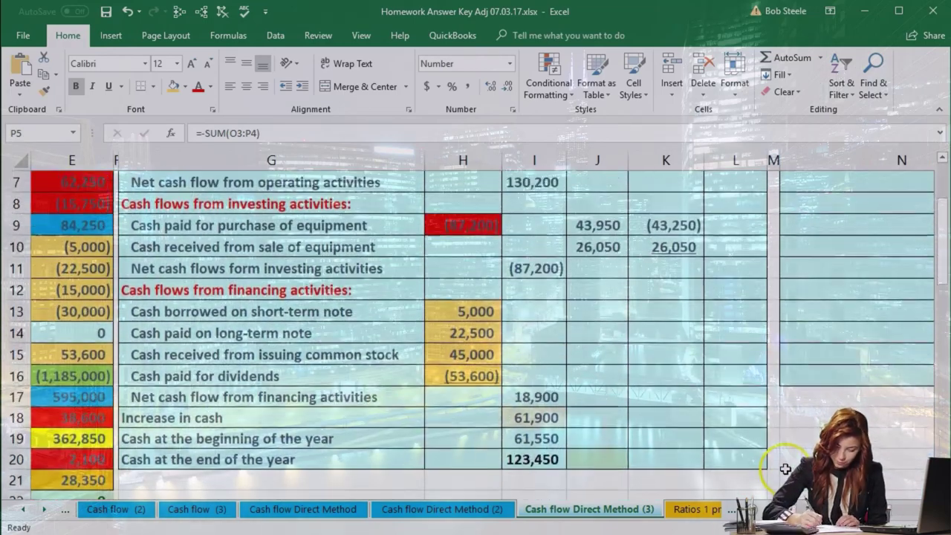
click(339, 332)
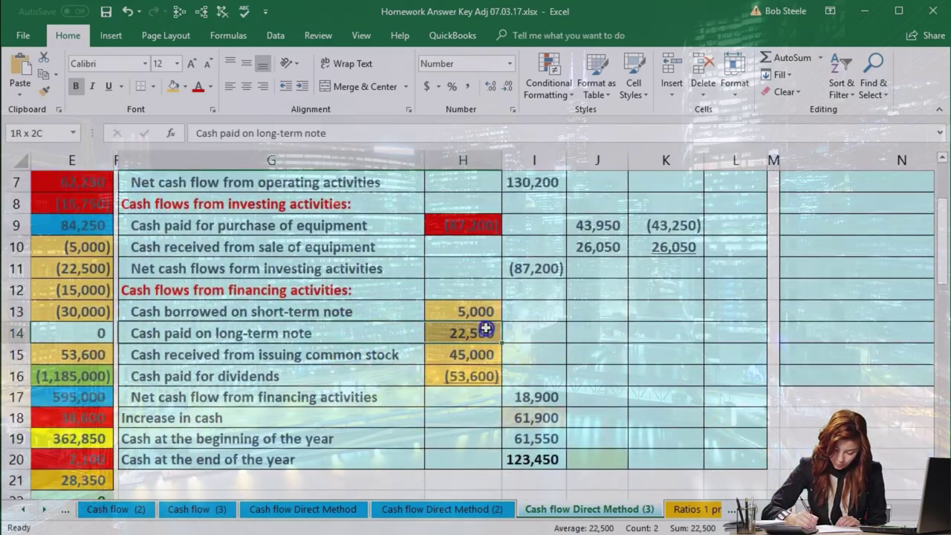
click(589, 335)
scroll(601, 346, up, 2)
scroll(600, 346, up, 1)
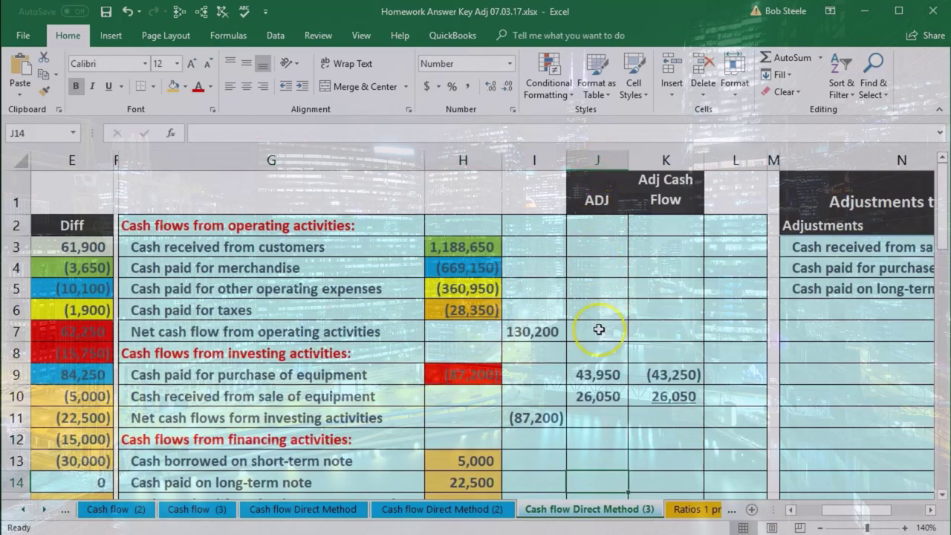
scroll(599, 327, down, 1)
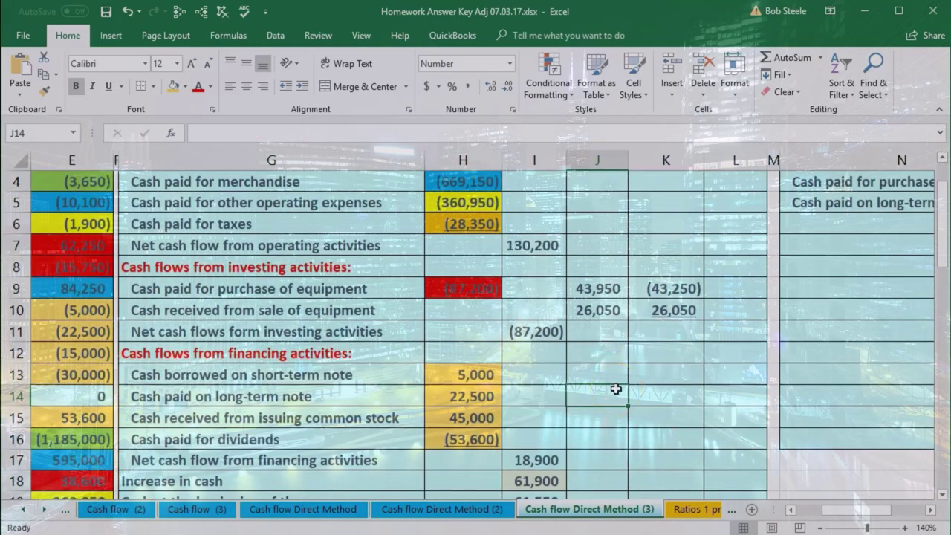
text(=)
key(Right)
key(Right)
key(Right)
key(Right)
key(Right)
key(Right)
key(Up)
key(Up)
key(Up)
key(Up)
key(Up)
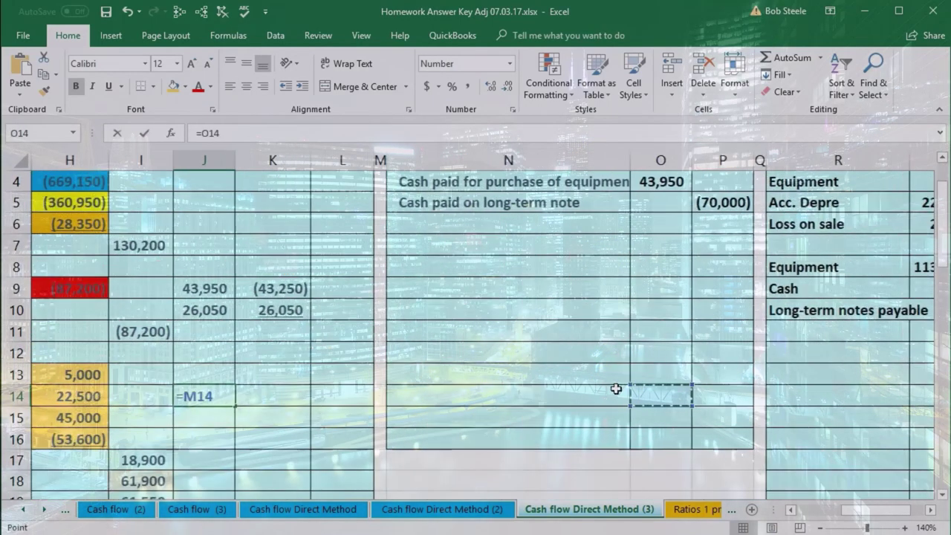
key(Up)
key(Up)
key(Up)
key(Up)
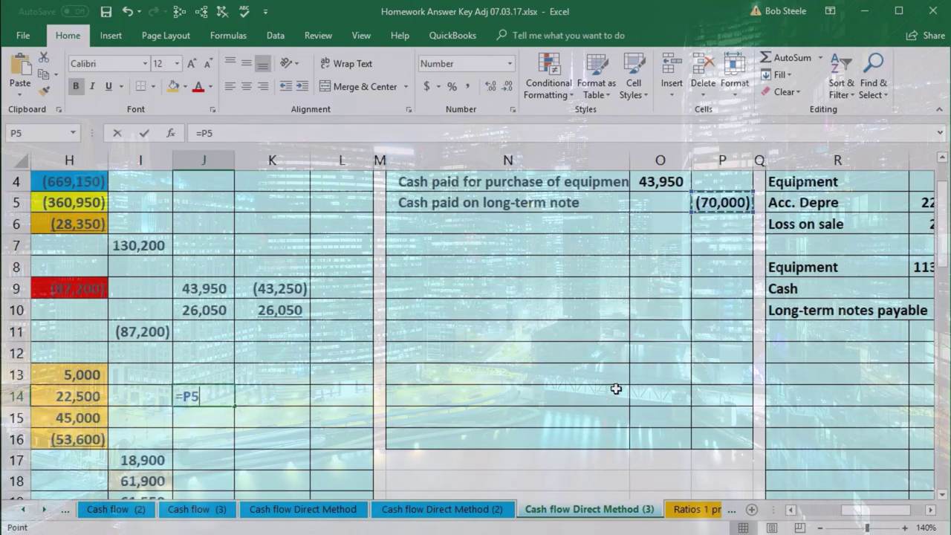
key(Return)
Calculate the adjusted cash flow for the long-term note in K14 as H14+J14.
key(Left)
key(Left)
key(Left)
key(Right)
key(Right)
key(Right)
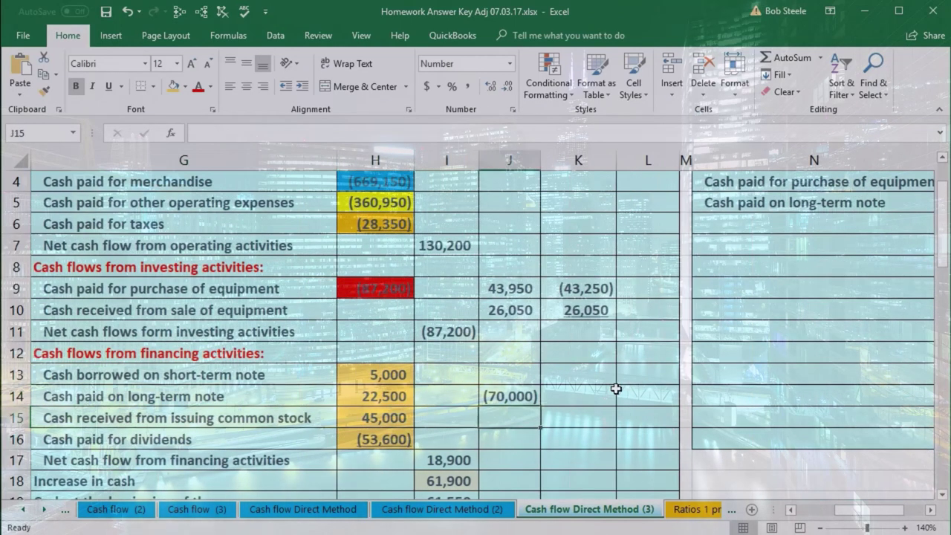
key(Right)
key(Up)
text(=)
key(Left)
key(Left)
key(Left)
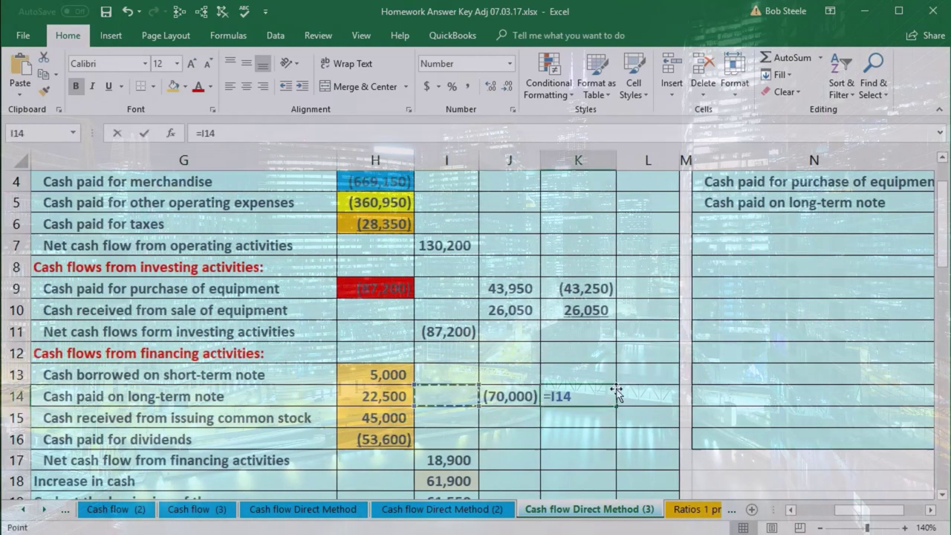
text(+)
key(Left)
key(Return)
Compare the adjusted long-term note payment in K14 with the amount paid to reduce the note in item d of the problem data.
click(590, 399)
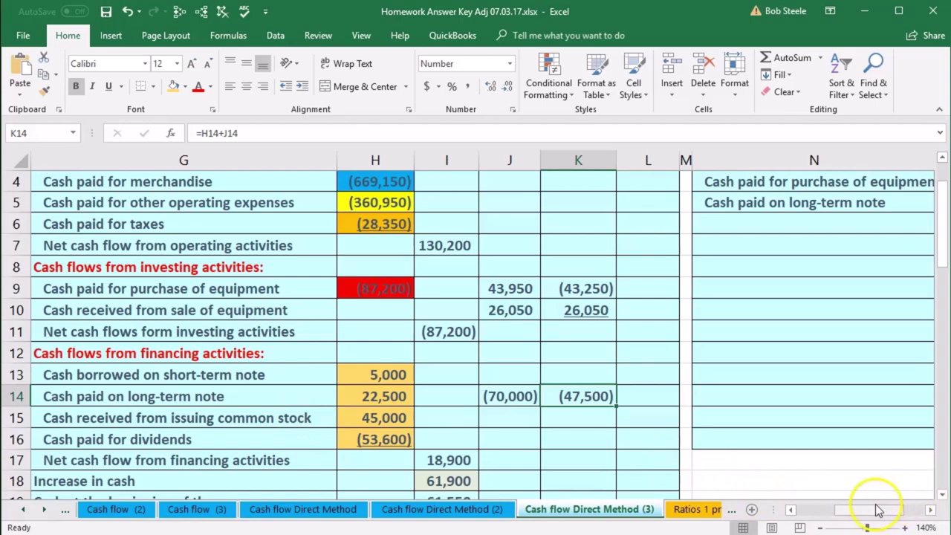
drag(878, 510, 824, 510)
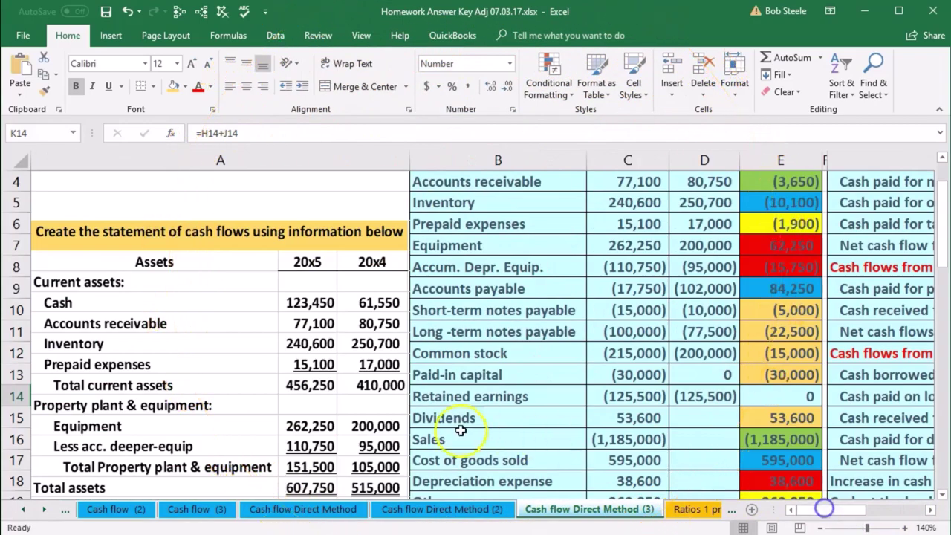
scroll(371, 450, down, 9)
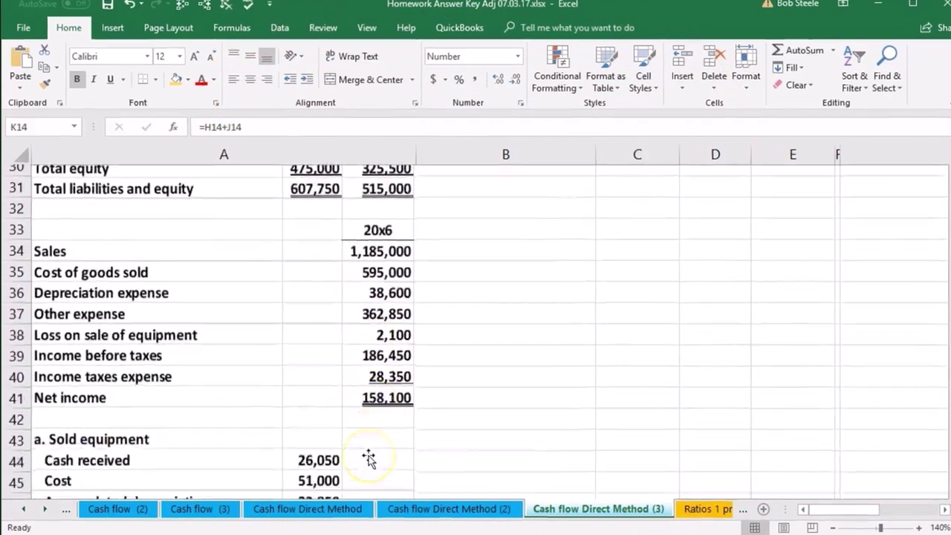
scroll(367, 459, down, 3)
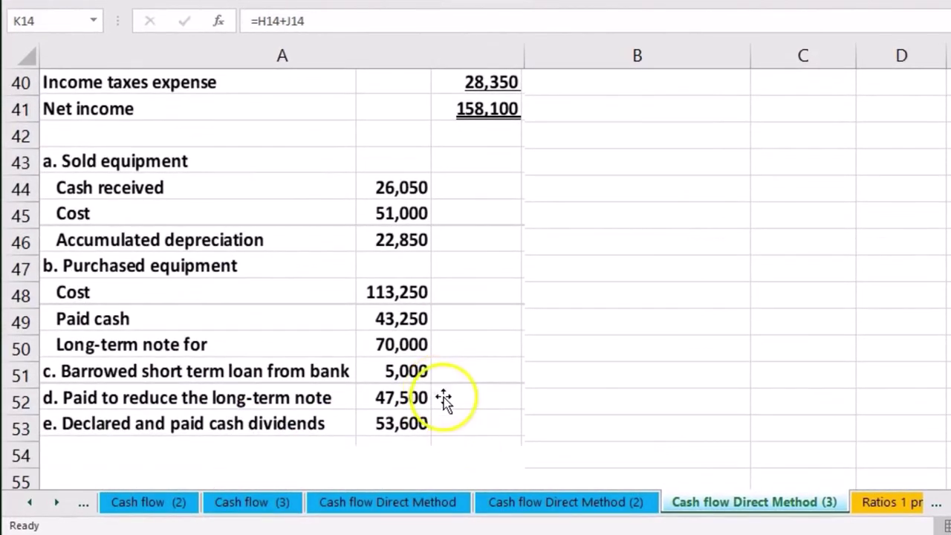
scroll(669, 365, up, 13)
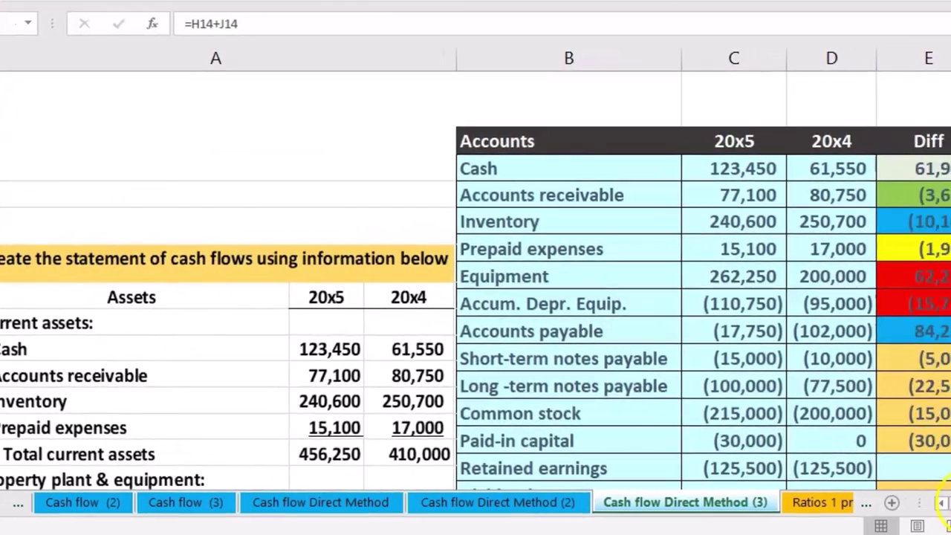
drag(801, 503, 824, 503)
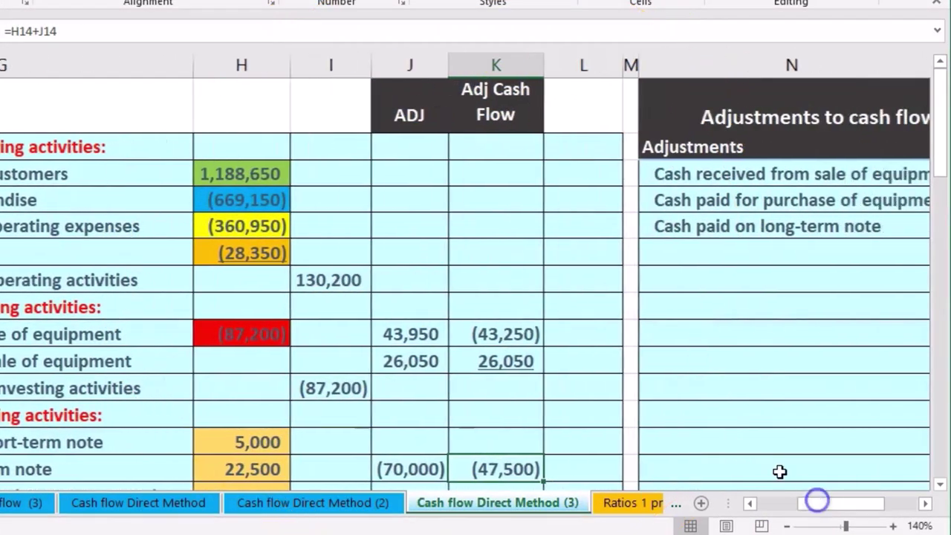
scroll(700, 428, down, 1)
scroll(698, 425, up, 1)
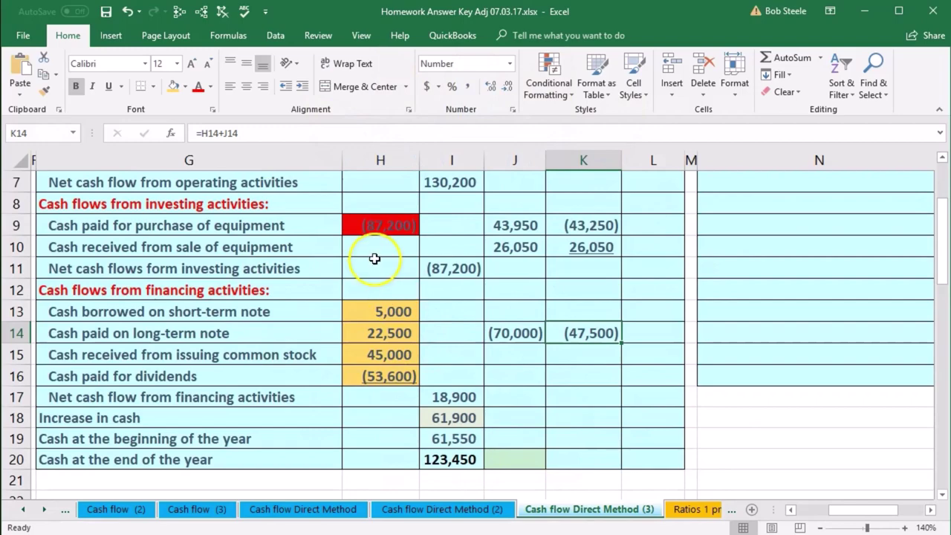
Calculate the adjusted cash received from customers in K3 as H3+J3.
scroll(589, 457, up, 2)
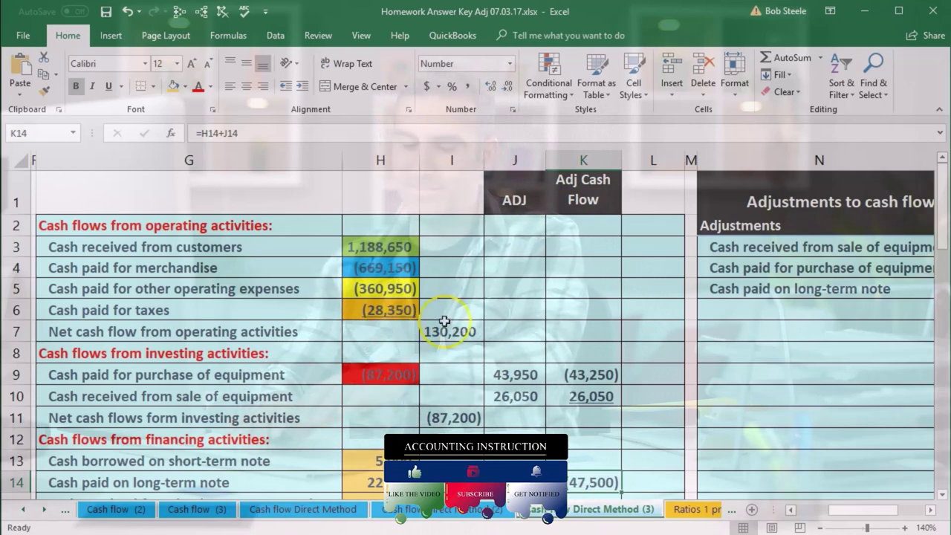
click(526, 248)
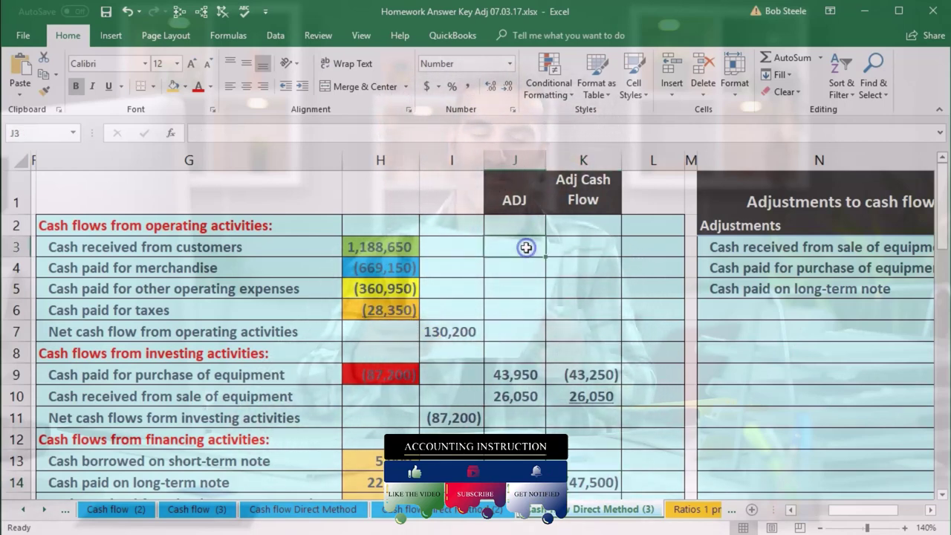
key(Left)
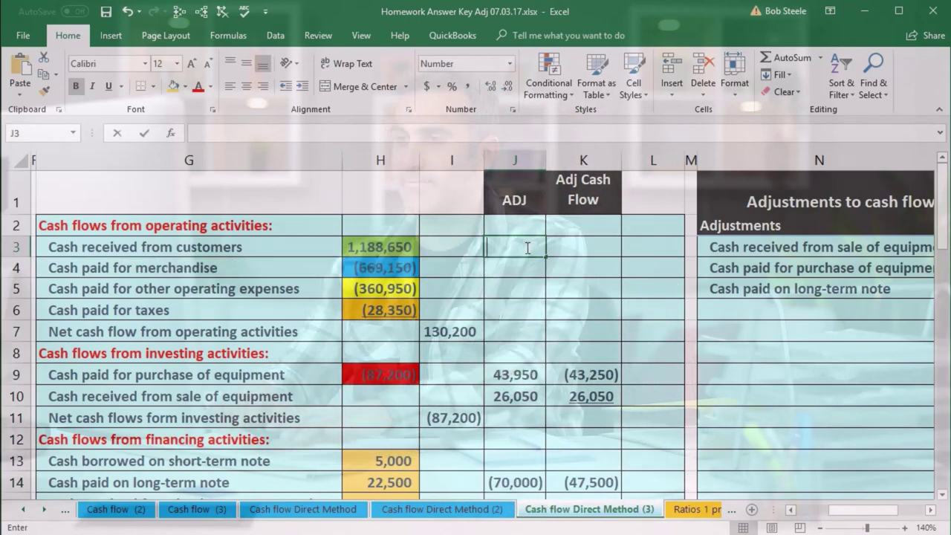
key(Tab)
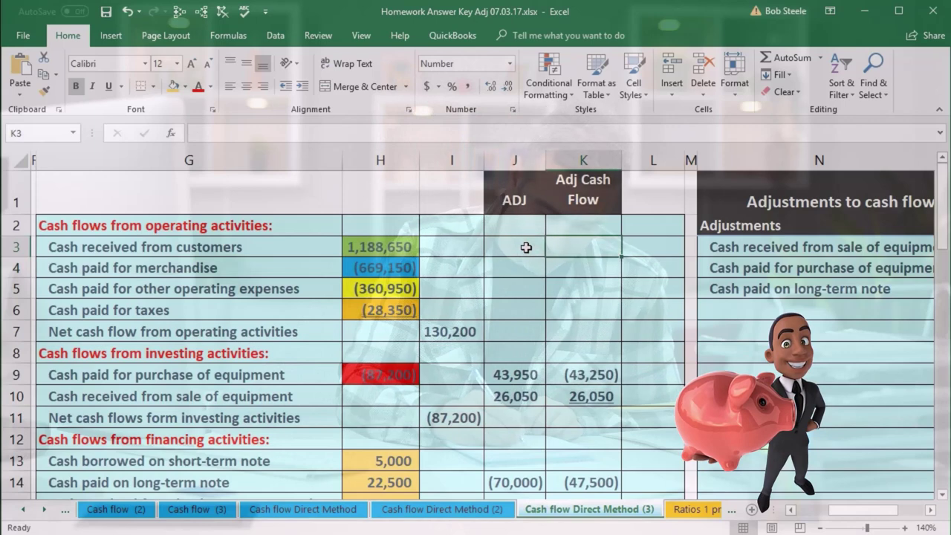
text(=)
key(Left)
key(Left)
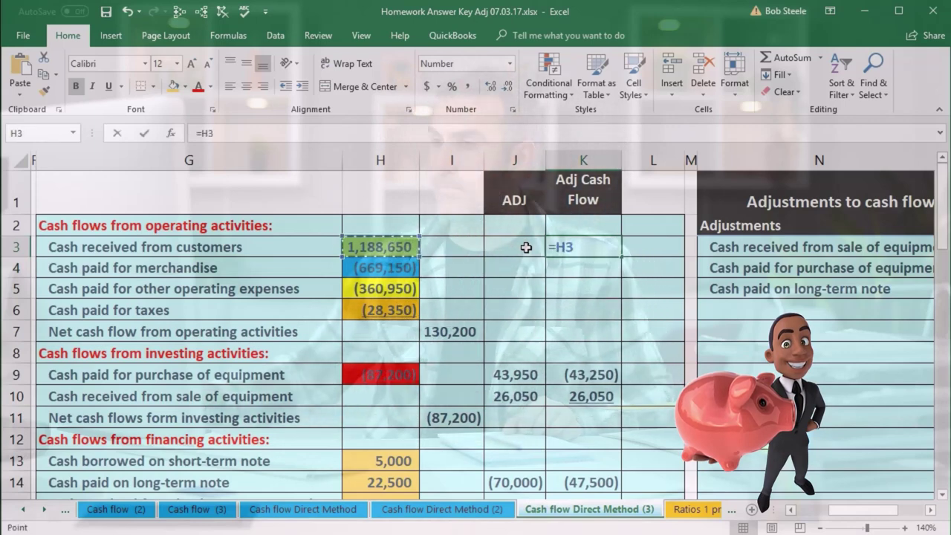
text(+)
click(526, 248)
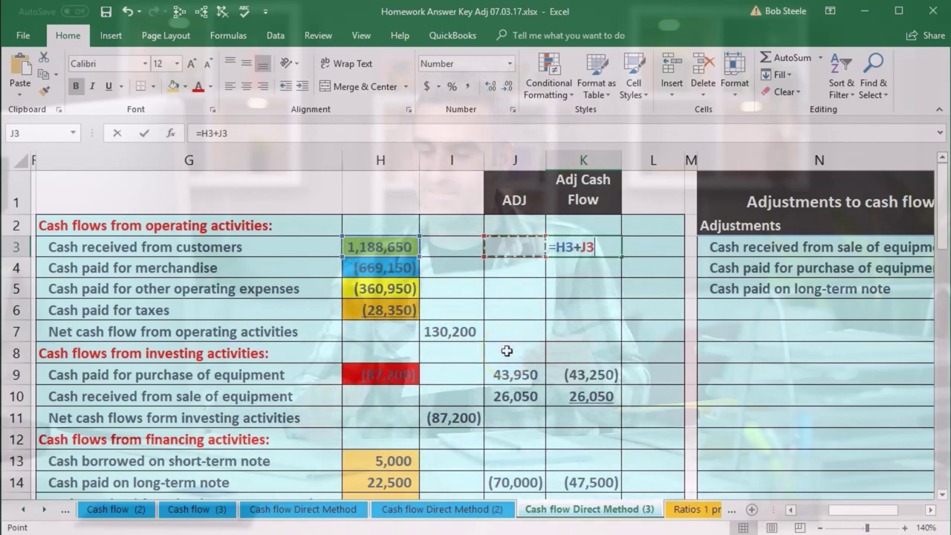
click(522, 244)
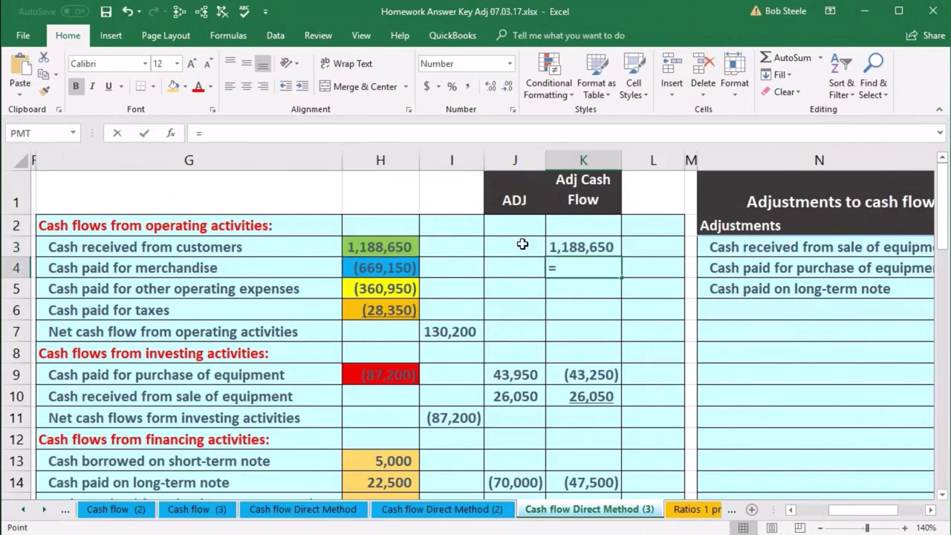
Calculate the adjusted cash paid for merchandise in K4 as H4+J4.
text(+)
key(Left)
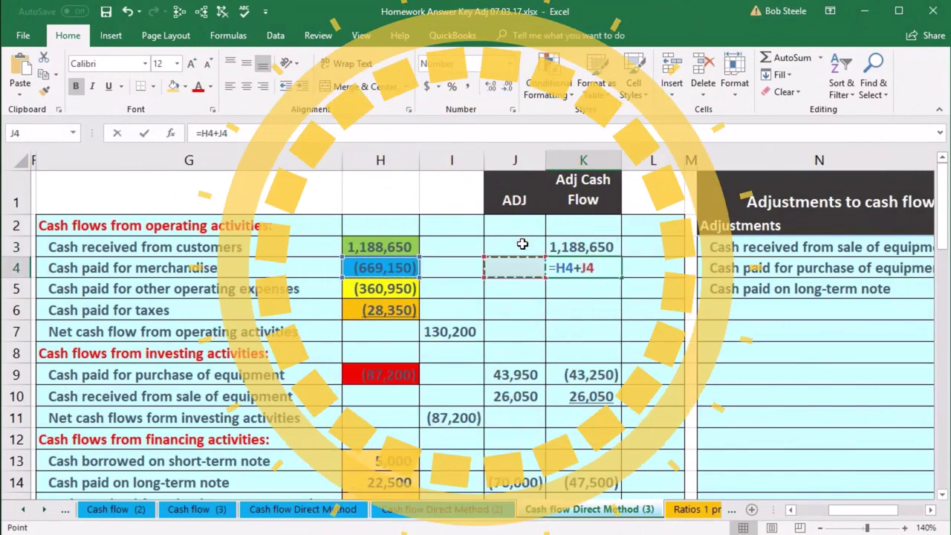
key(Return)
Calculate the adjusted cash paid for other operating expenses in K5 as H5+J5.
text(+)
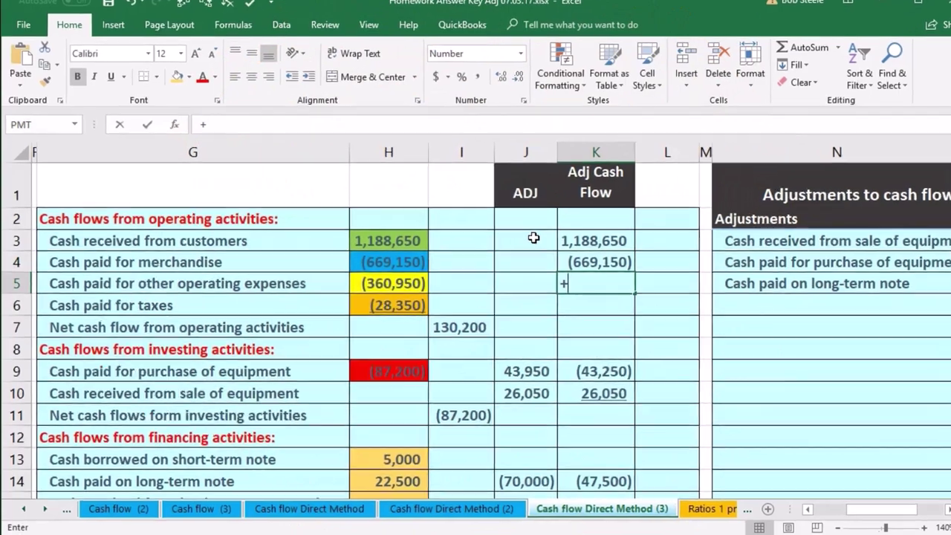
key(BackSpace)
text(=)
key(Left)
key(Left)
key(Left)
text(+)
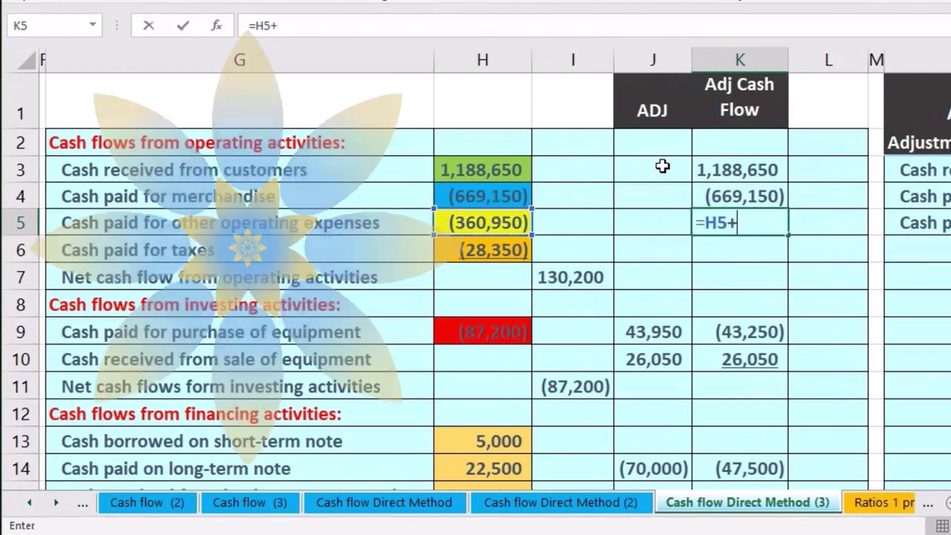
key(Left)
key(Return)
Calculate the adjusted cash paid for taxes in K6 as H6+J6.
text(=)
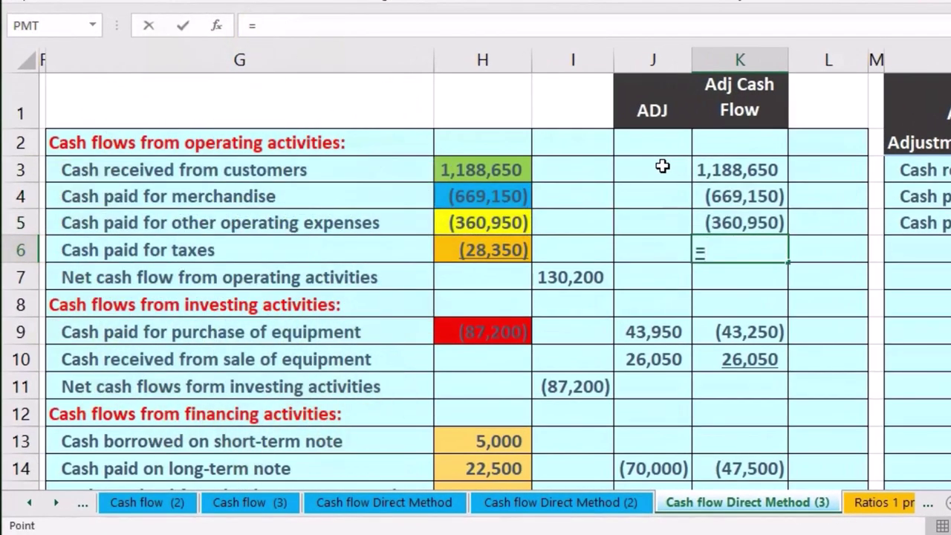
key(Left)
key(Left)
key(Left)
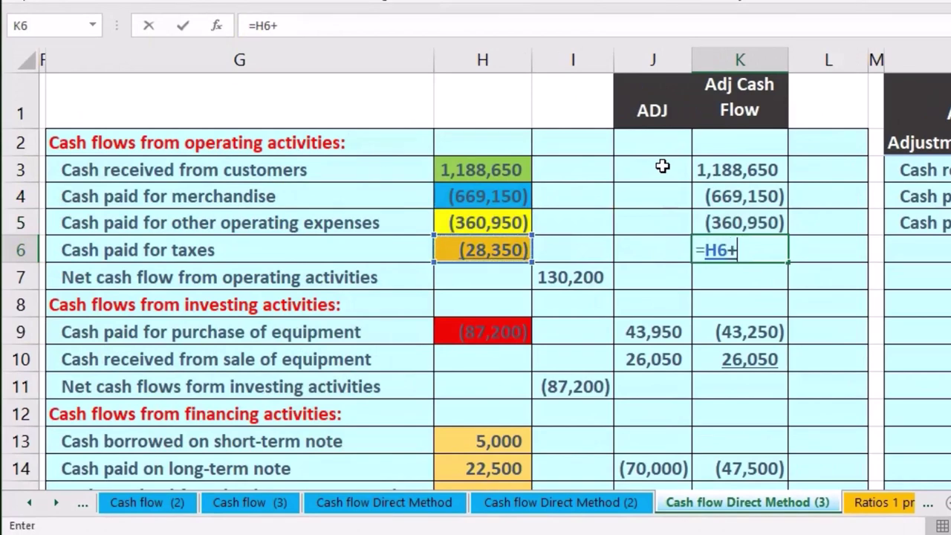
text(+)
key(Left)
key(Return)
Total the adjusted operating cash flows in L7 by summing K3 through K6.
key(Right)
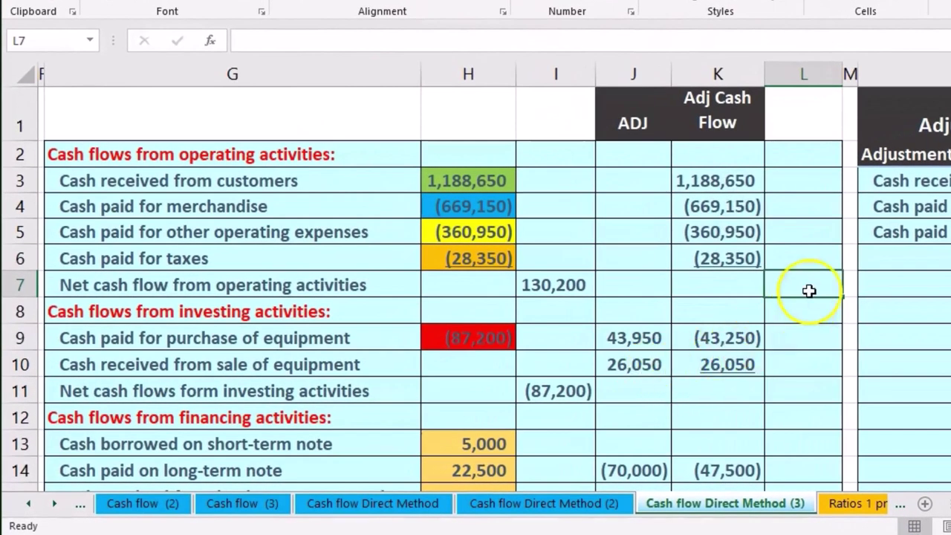
text(sum()
key(Up)
key(Left)
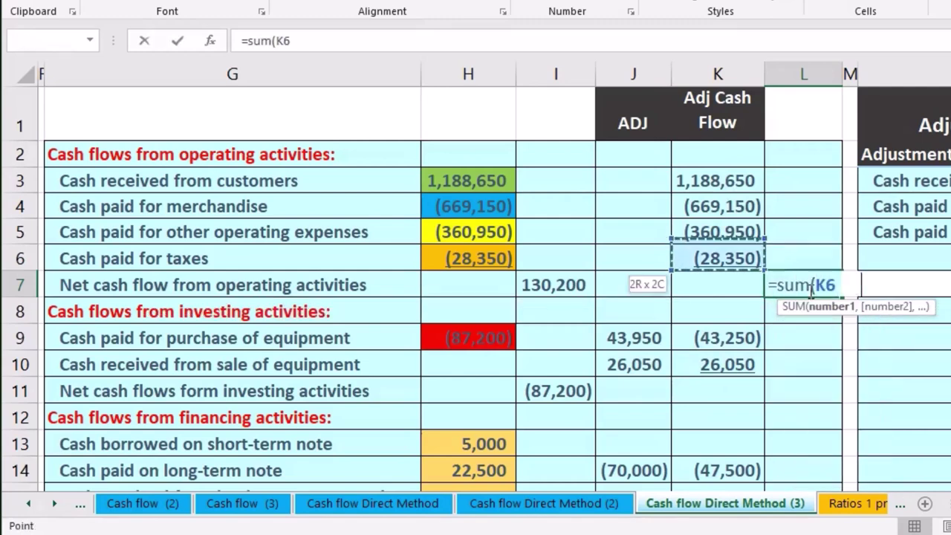
key(shift+Up)
key(shift+Up)
key(shift+Up)
key(Return)
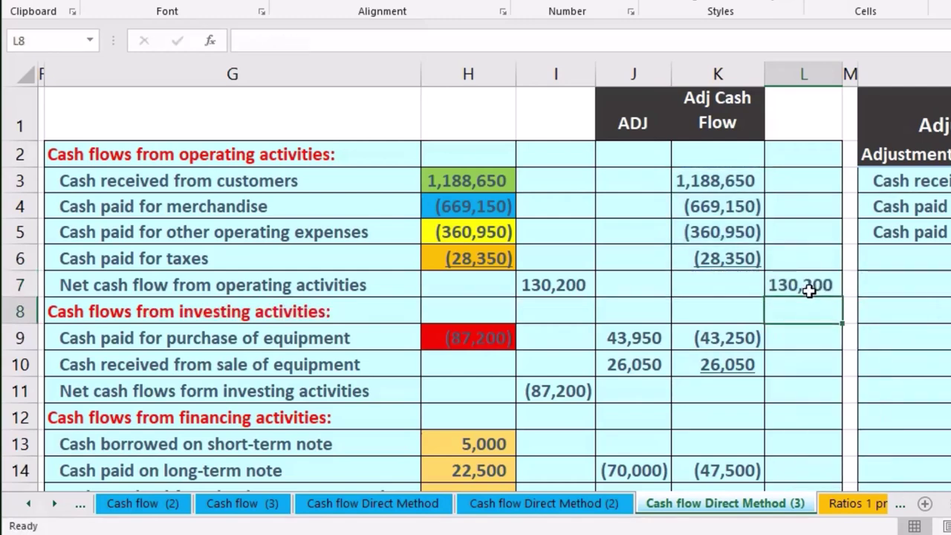
key(Down)
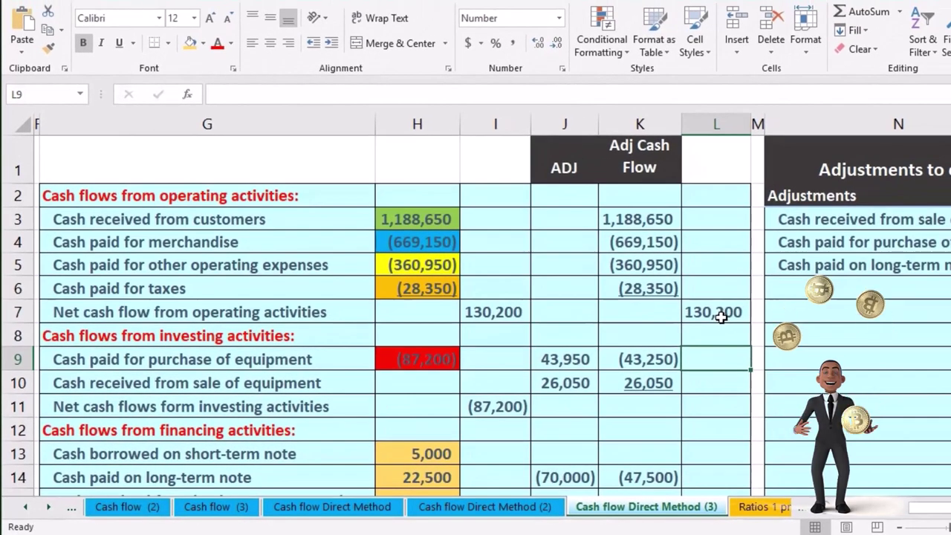
Total the adjusted net cash flows from investing activities in L11 by summing K9 through K10.
key(Left)
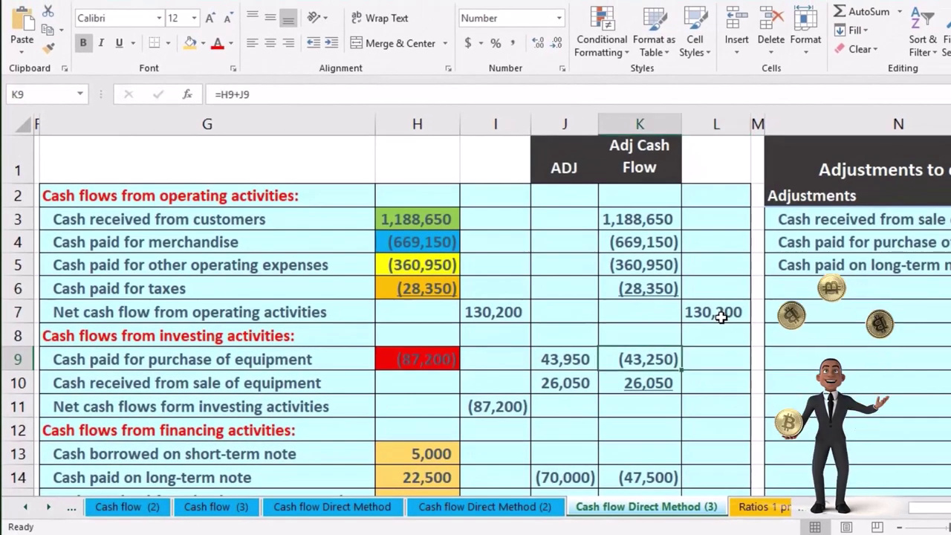
key(Down)
key(Down)
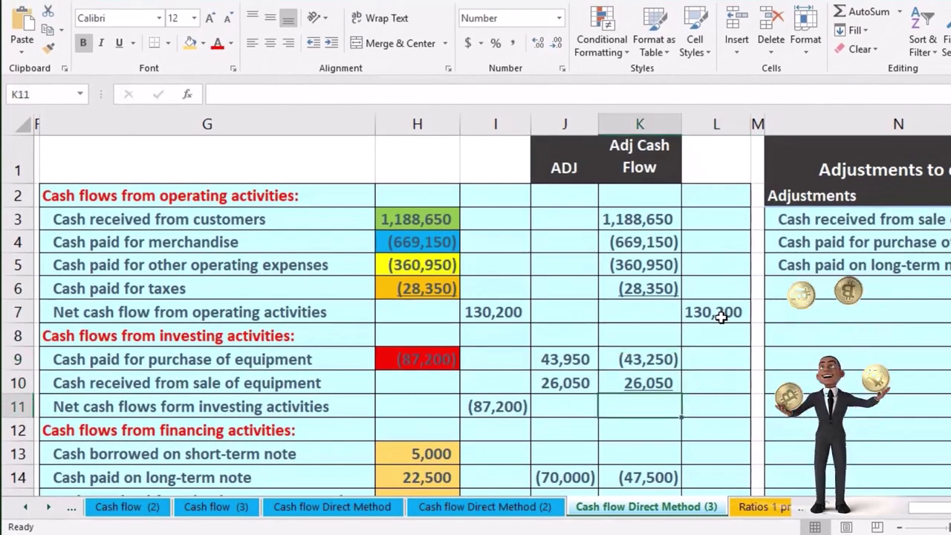
key(Right)
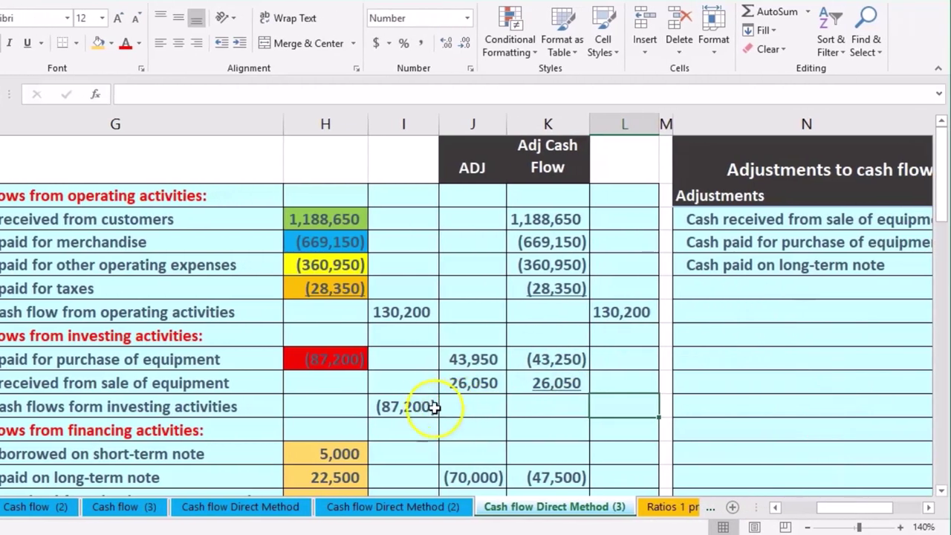
click(382, 413)
key(ctrl+c)
click(493, 407)
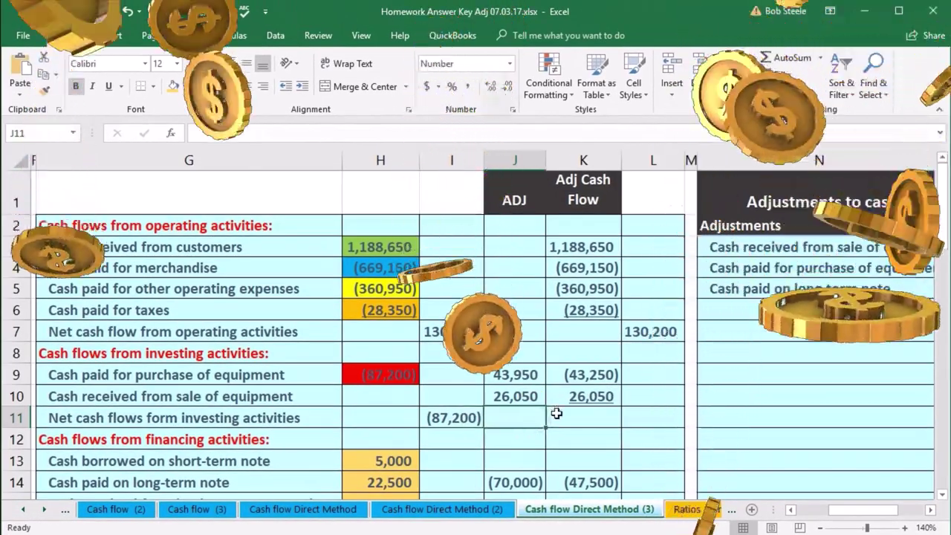
drag(584, 376, 577, 399)
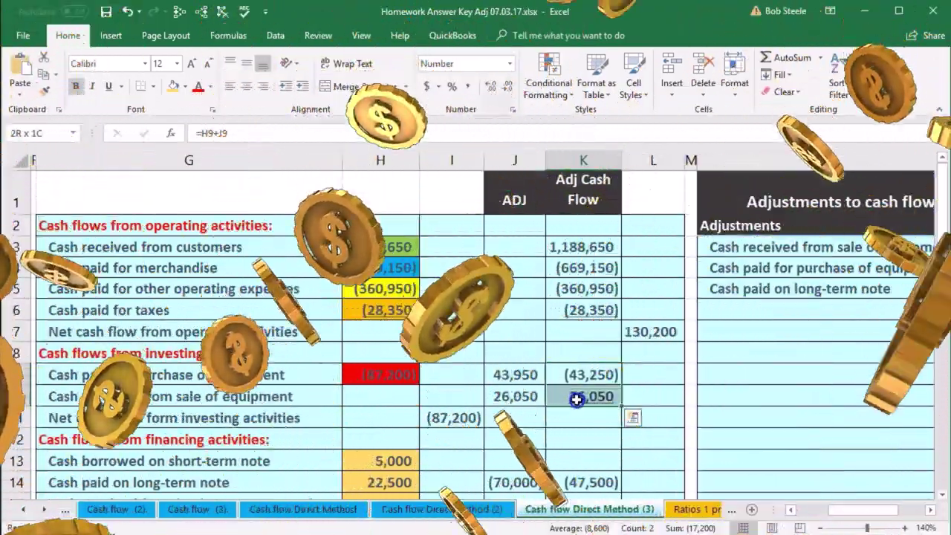
click(453, 417)
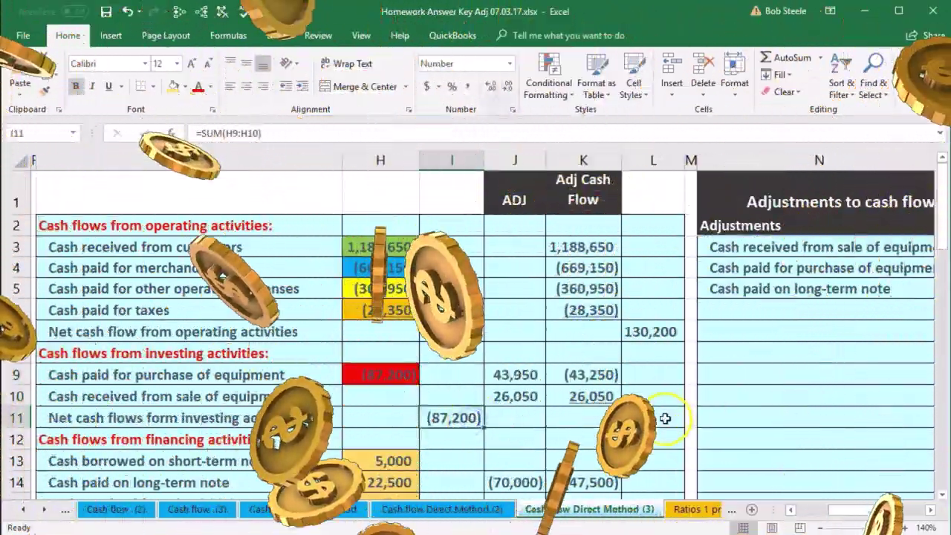
click(666, 417)
text(=sum)
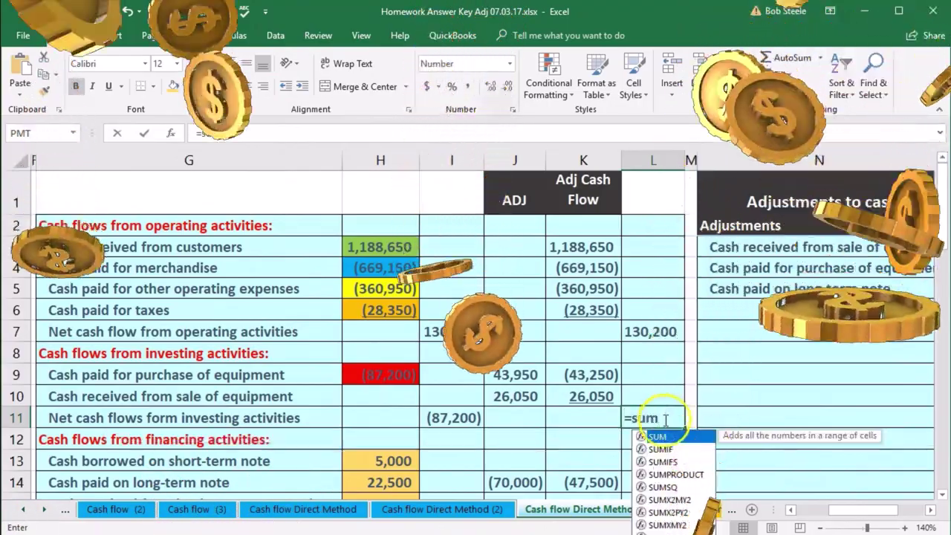
key(Tab)
drag(594, 375, 596, 395)
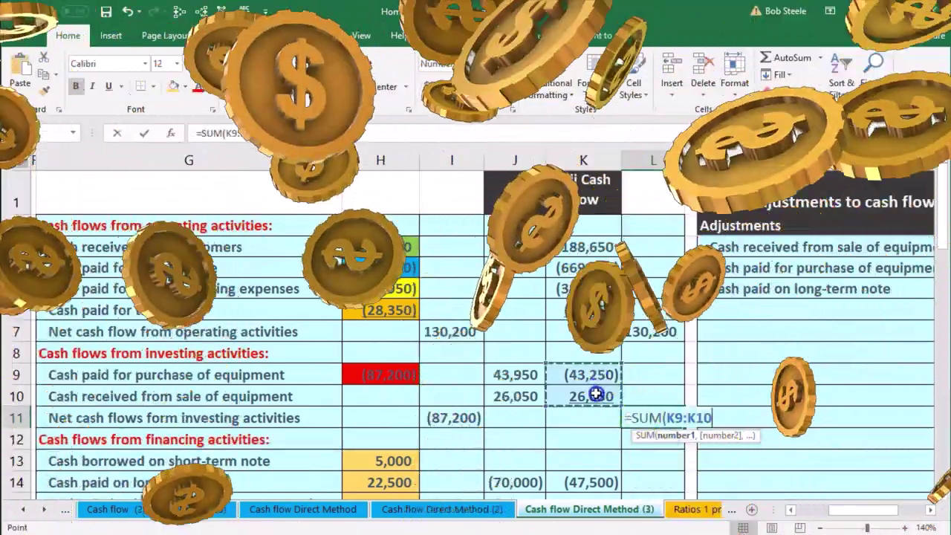
key(Return)
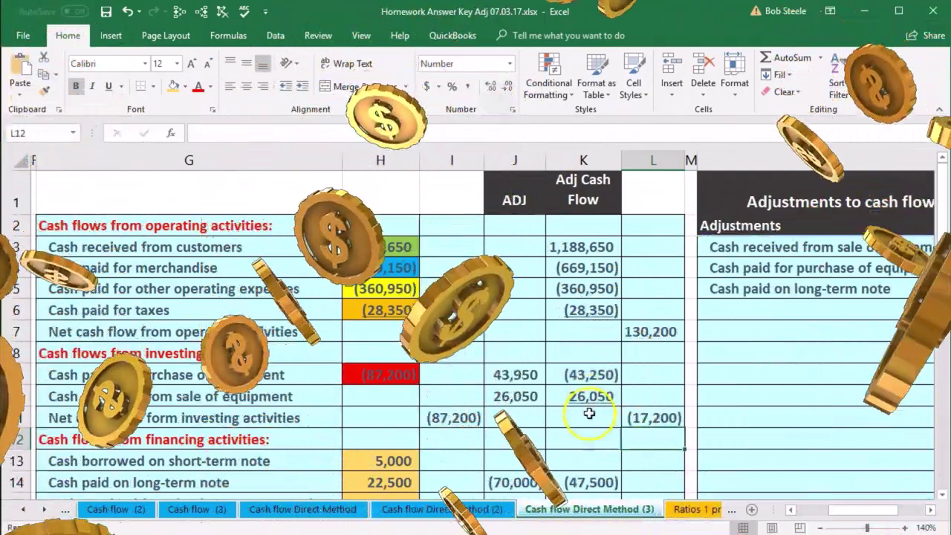
click(645, 417)
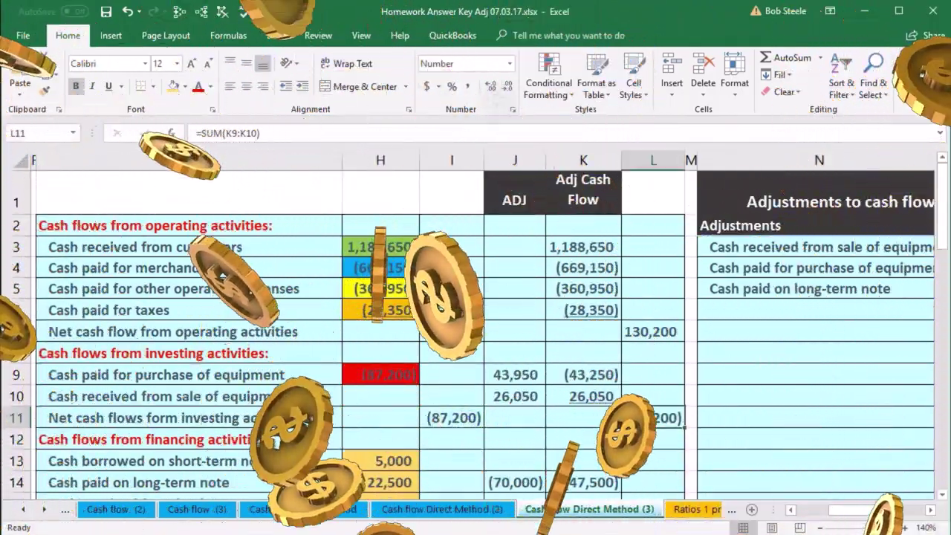
Calculate the adjusted cash borrowed on the short-term note in K13 as H13+J13.
scroll(627, 414, down, 1)
click(599, 368)
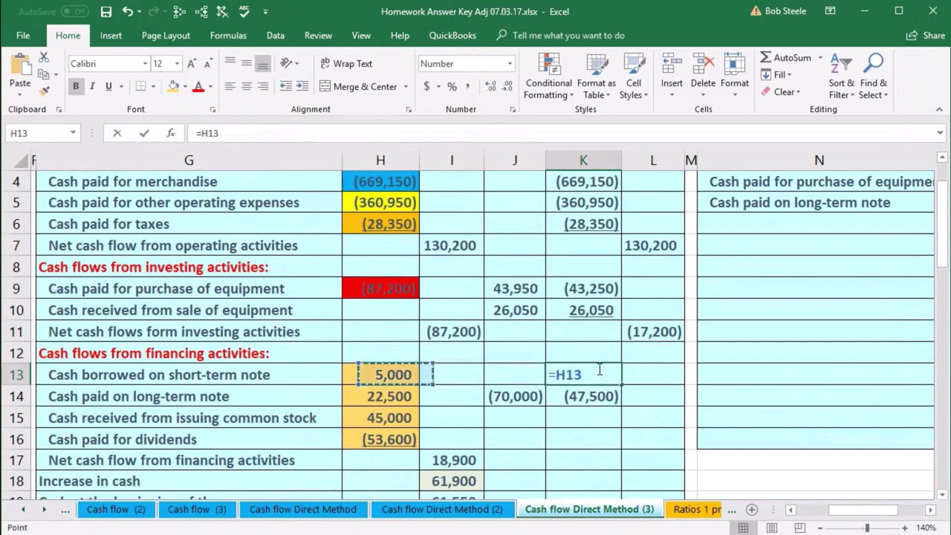
text(j13)
key(Return)
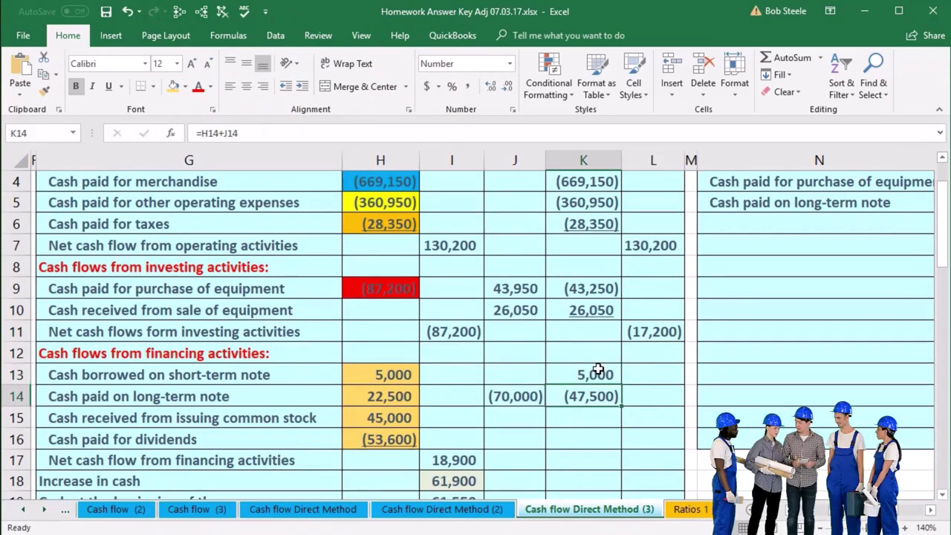
Enter the adjusted cash received from issuing common stock in K15 as +H15.
text(+)
key(Left)
key(Left)
key(Left)
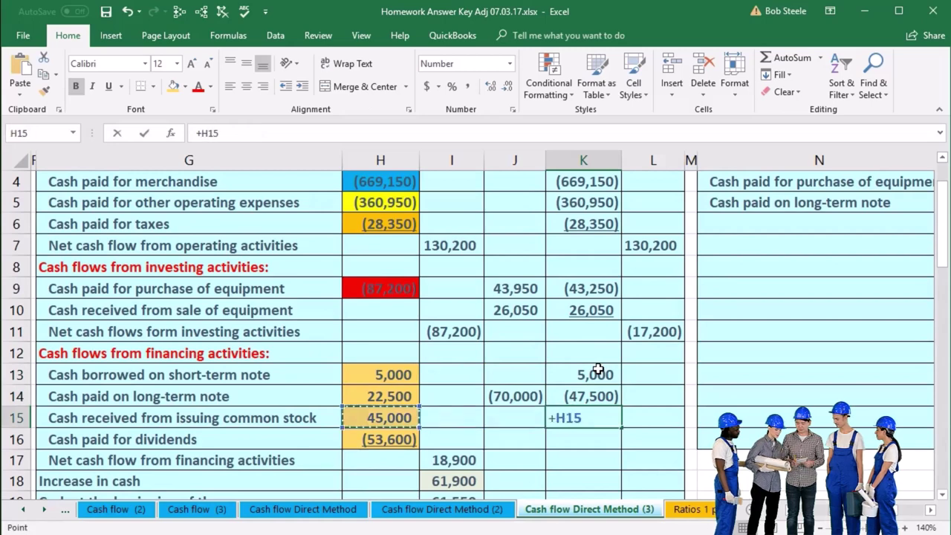
key(Return)
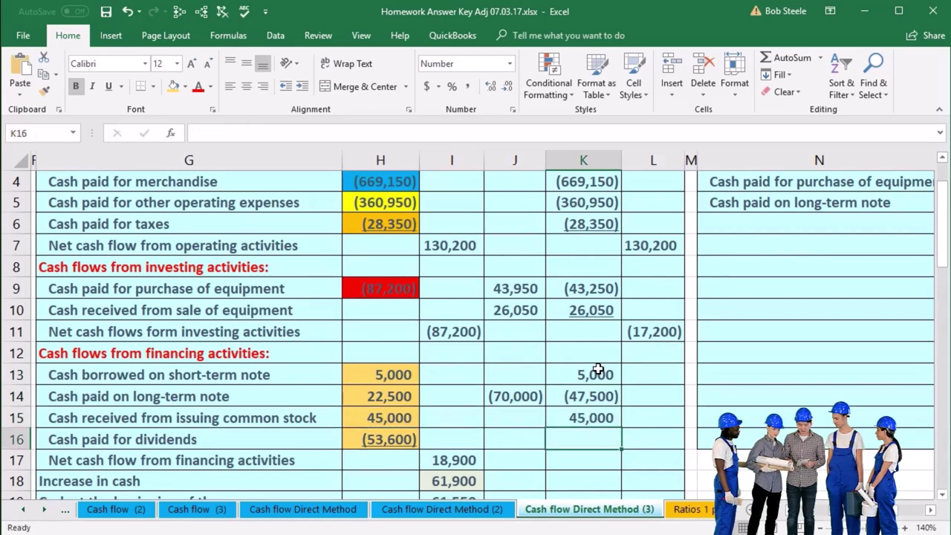
Calculate the adjusted cash paid for dividends in K16 as H16+J16.
text(=)
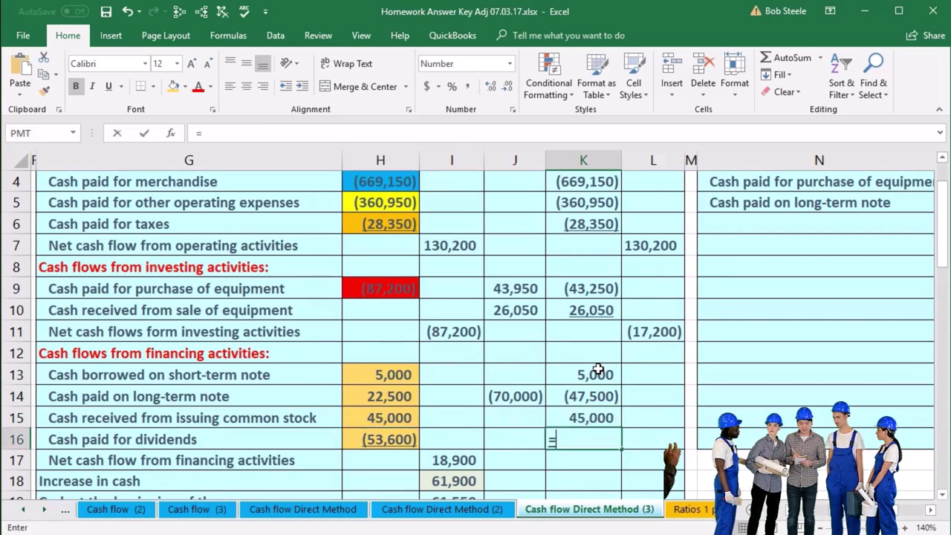
key(Left)
key(Left)
key(Left)
text(+)
key(Left)
key(Return)
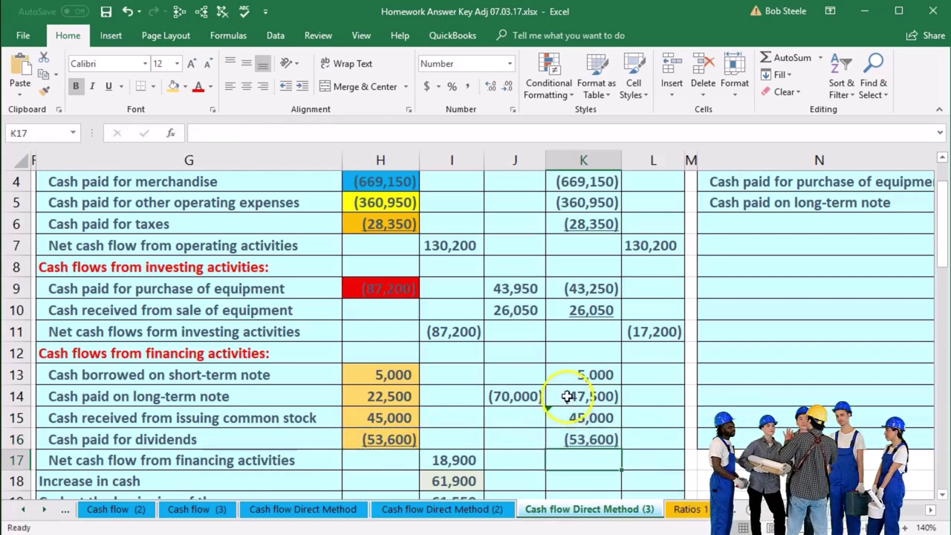
Clear K15:K16 and fill the K14 formula down through K16 for the common stock and dividends lines.
drag(578, 418, 578, 434)
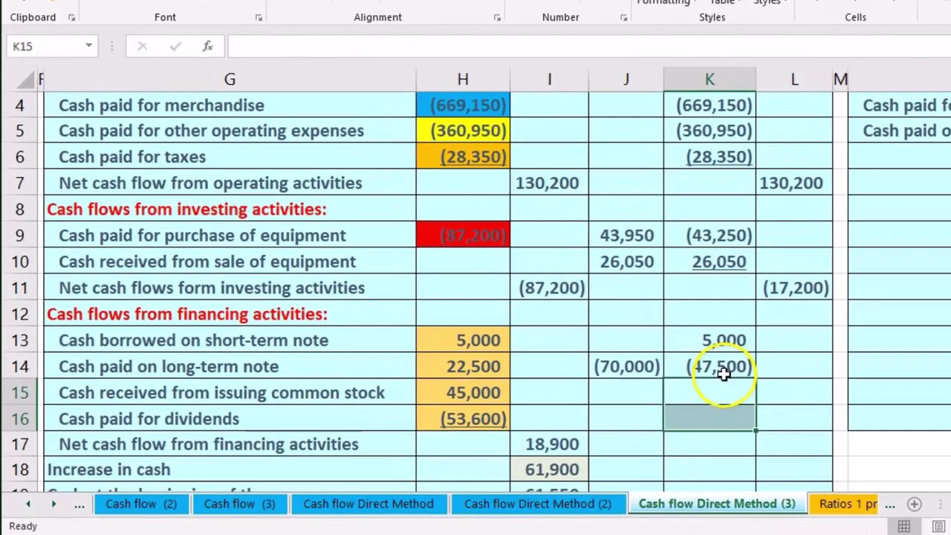
click(594, 397)
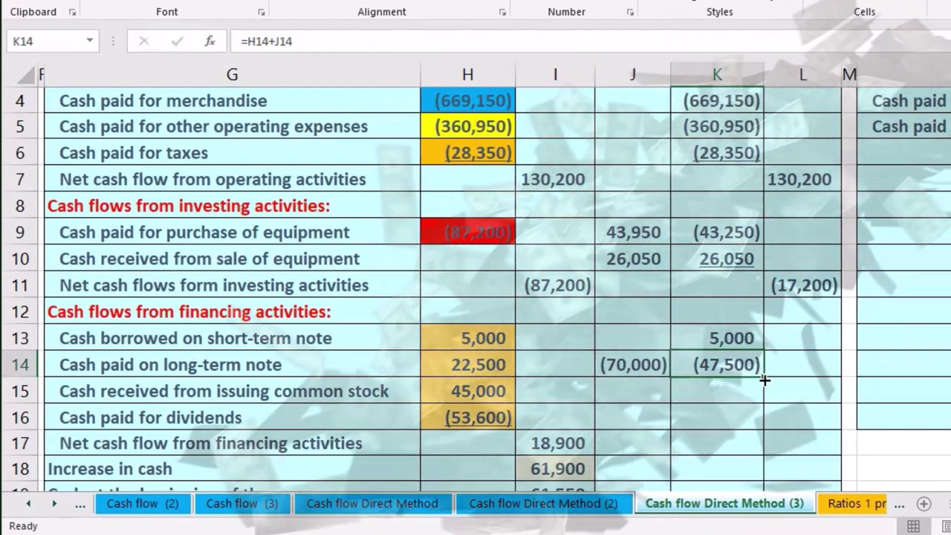
drag(762, 379, 754, 424)
Total the adjusted net cash flow from financing activities in L17 by summing K13 through K16.
click(714, 442)
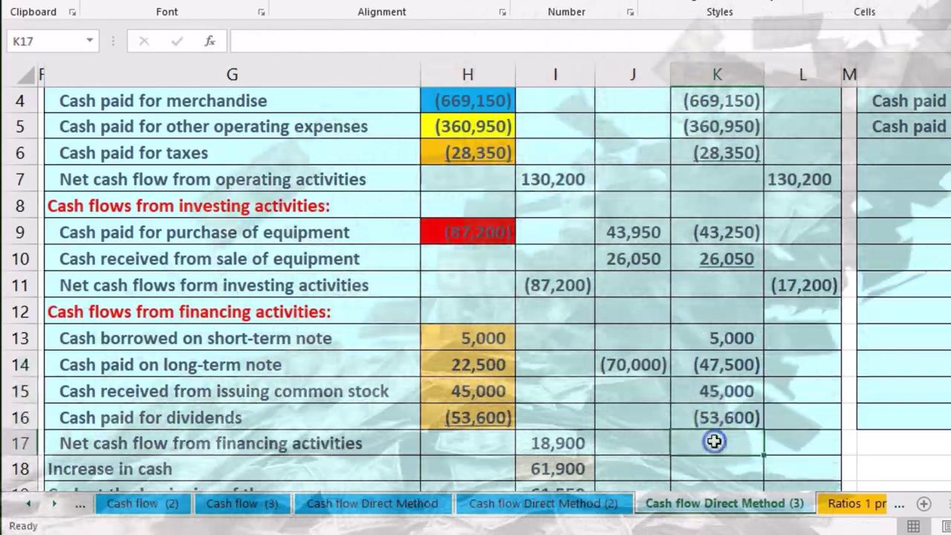
scroll(714, 442, down, 1)
click(798, 364)
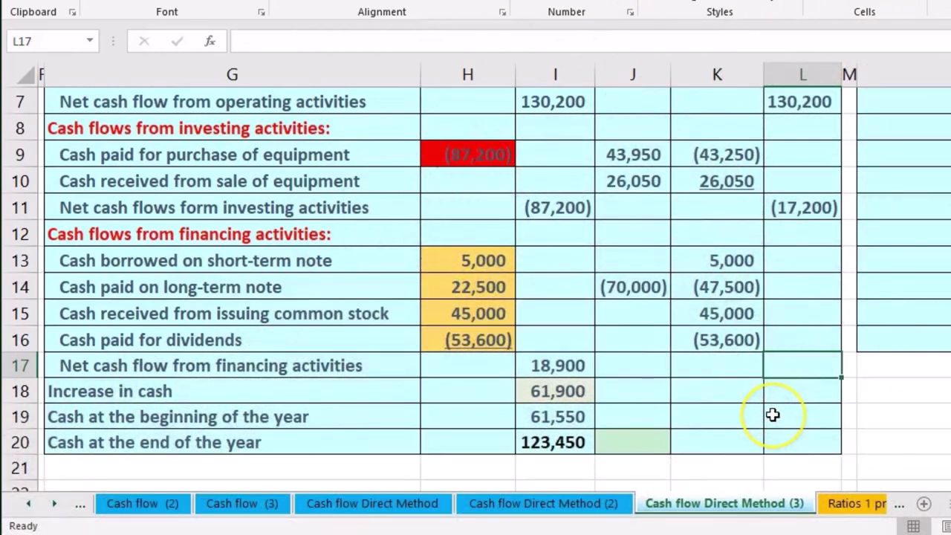
text(=sum()
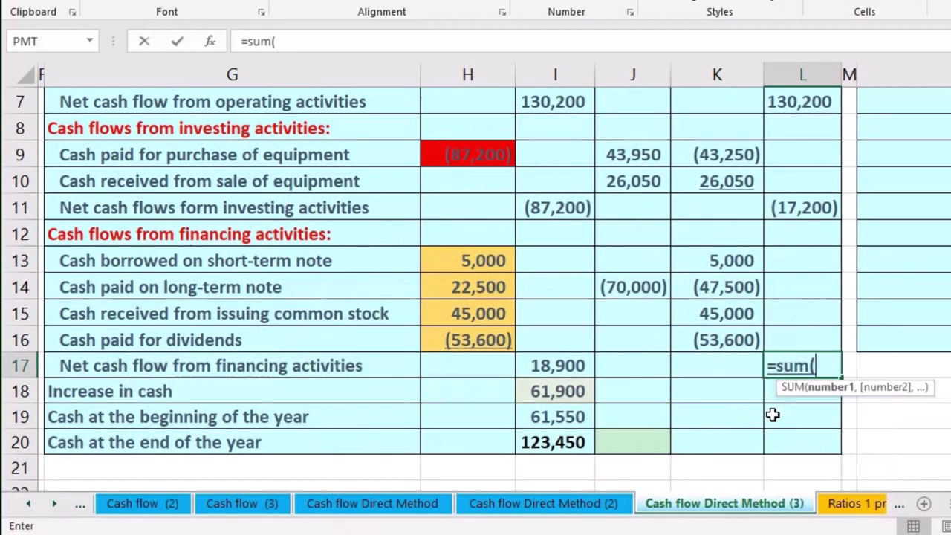
key(Left)
key(Up)
key(shift+Up)
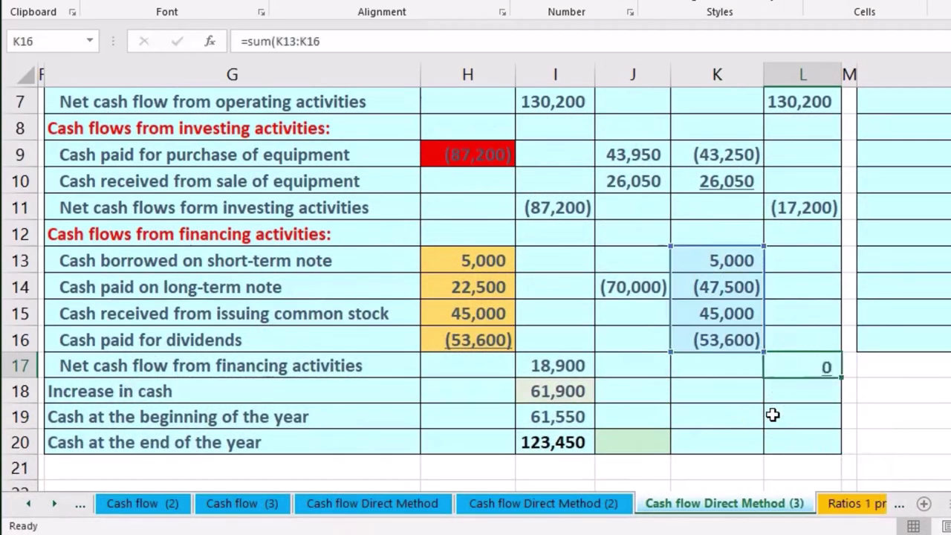
key(Return)
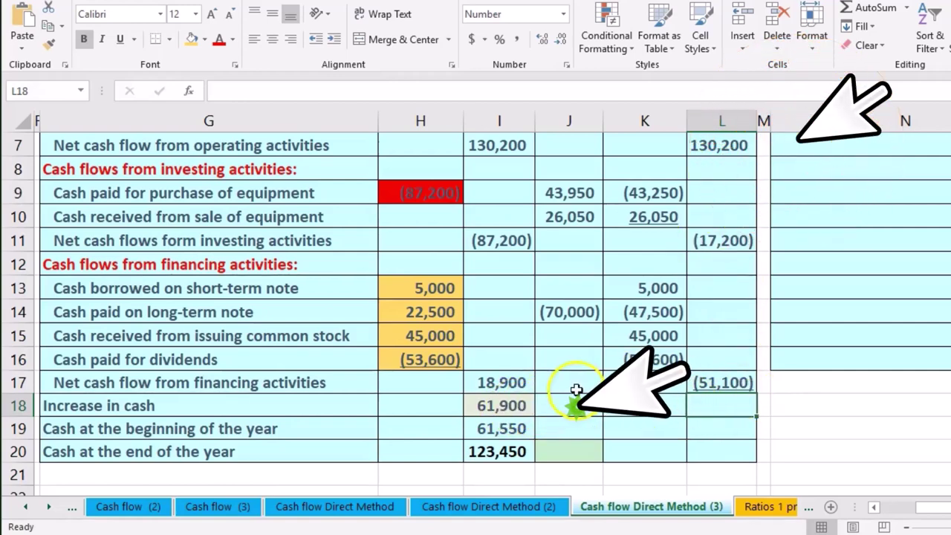
Calculate the adjusted increase in cash in L18 by summing L7 through L17.
scroll(483, 414, up, 1)
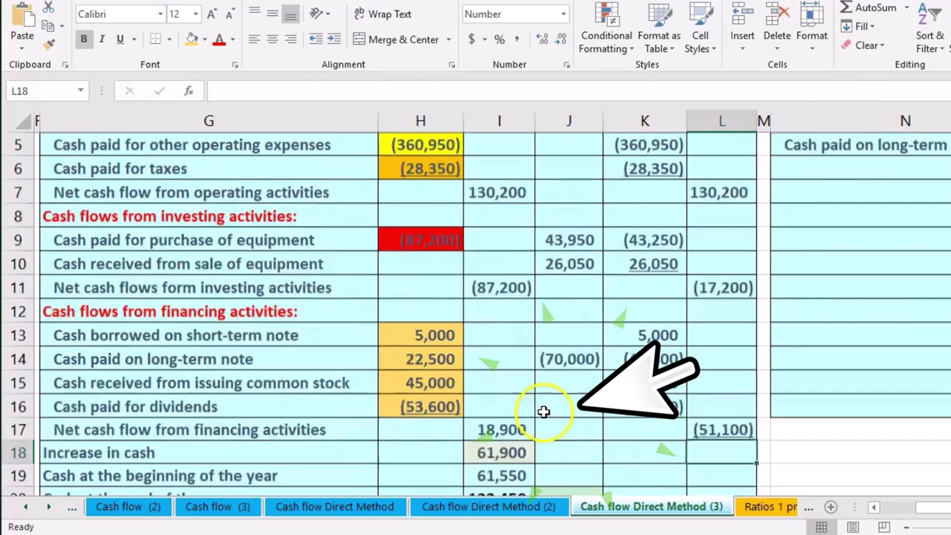
drag(714, 215, 717, 446)
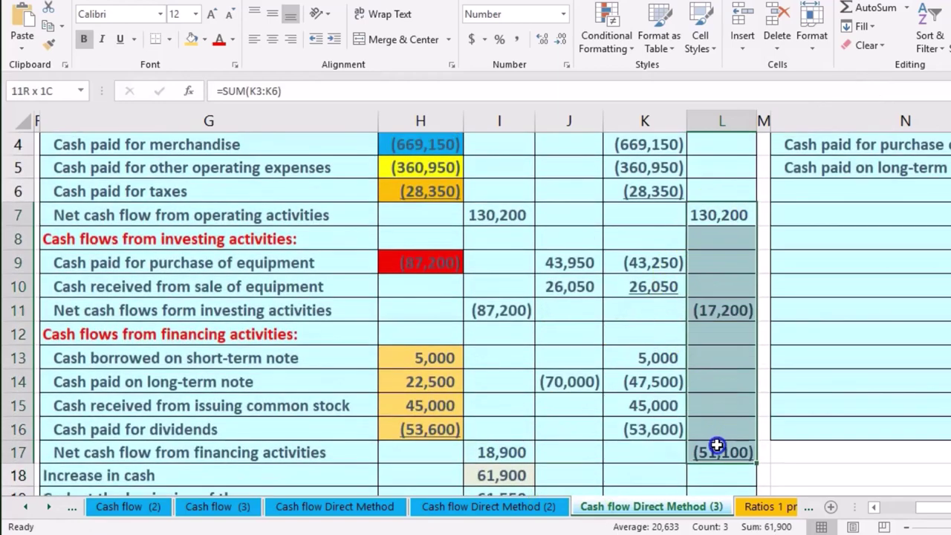
scroll(717, 446, down, 1)
click(721, 406)
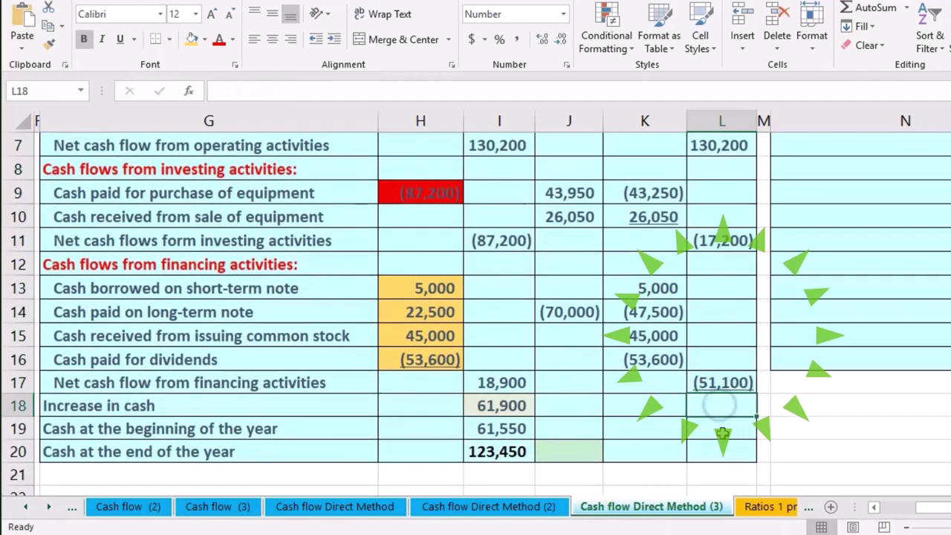
text(=sum()
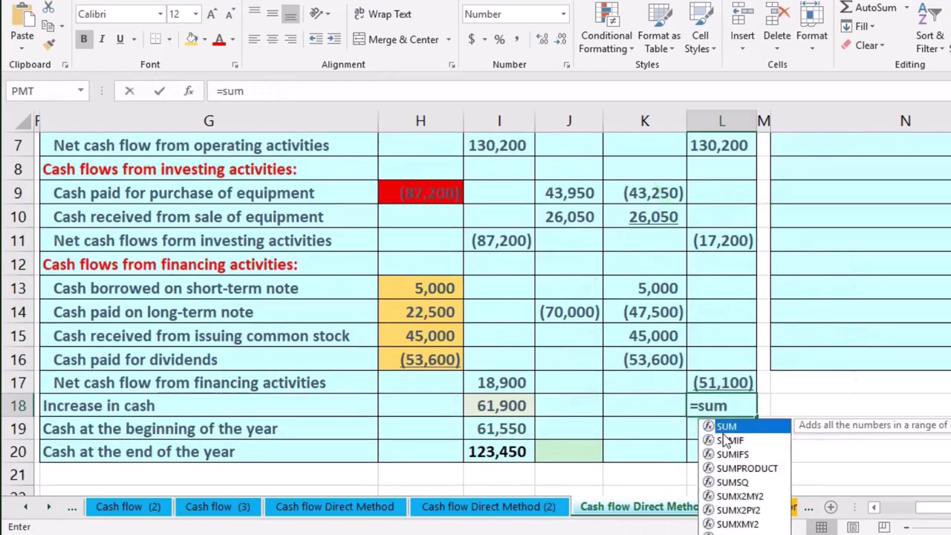
key(shift+Up)
key(shift+Up)
key(shift+Up)
key(shift+Up)
key(shift+Up)
key(shift+Up)
key(shift+Up)
key(shift+Up)
key(shift+Up)
key(shift+Up)
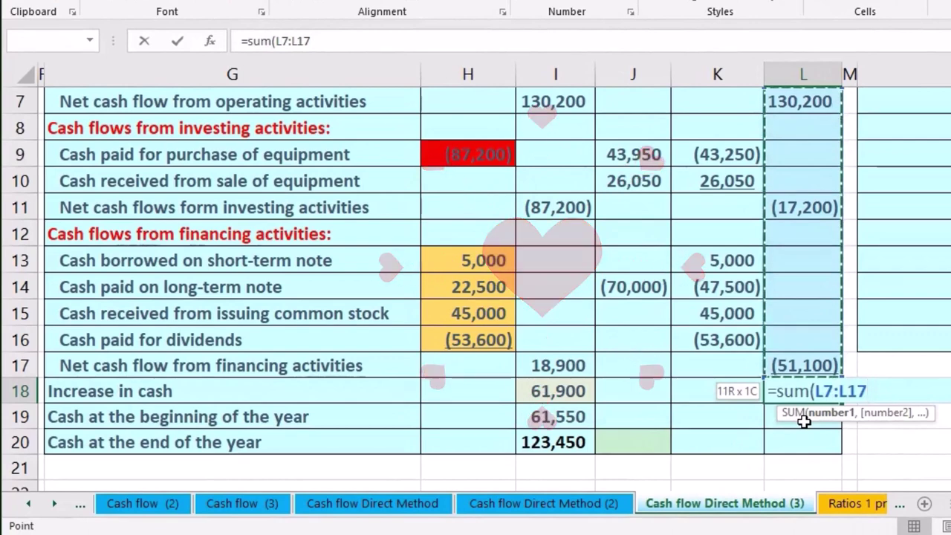
key(Return)
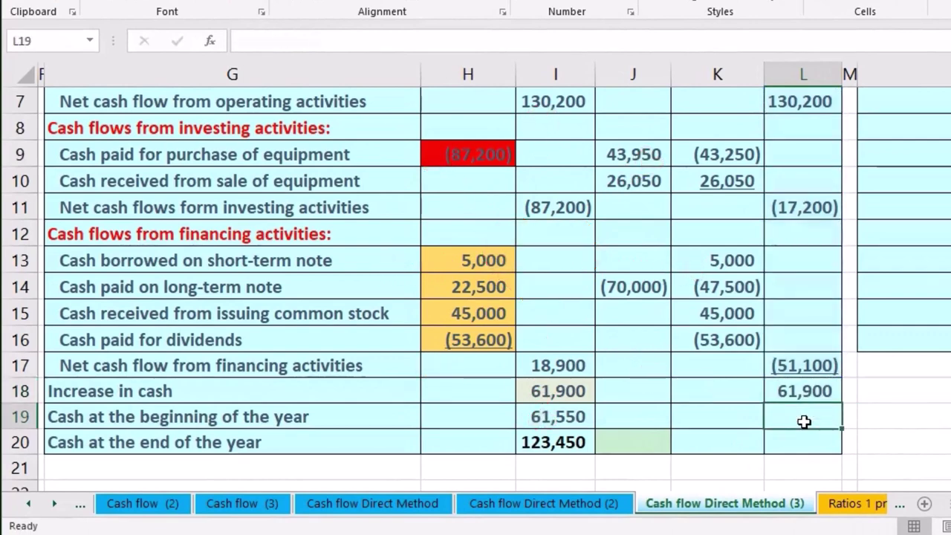
Compare the formulas for the increase in cash in I18 and L18, and check the beginning cash source in I19 and the L7:L17 subtotals.
click(555, 414)
click(803, 416)
click(574, 417)
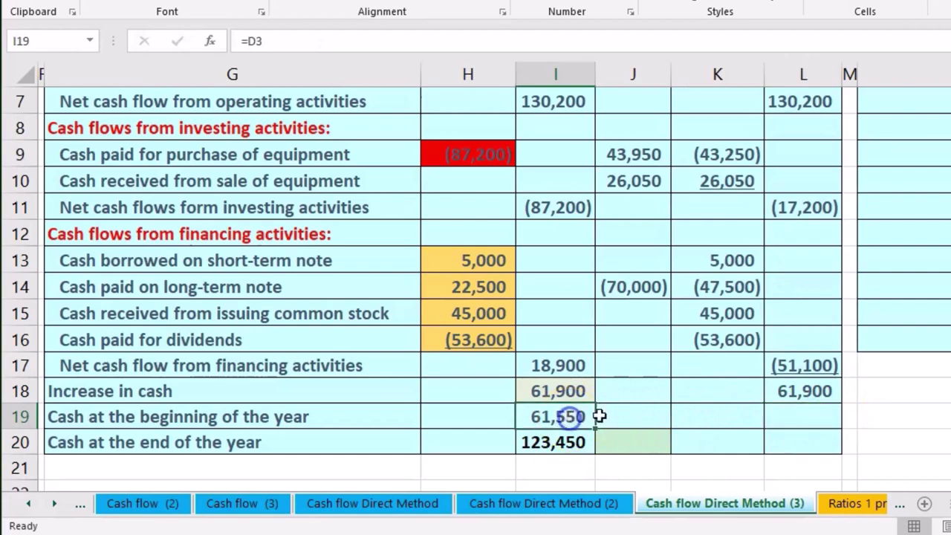
click(797, 421)
click(799, 390)
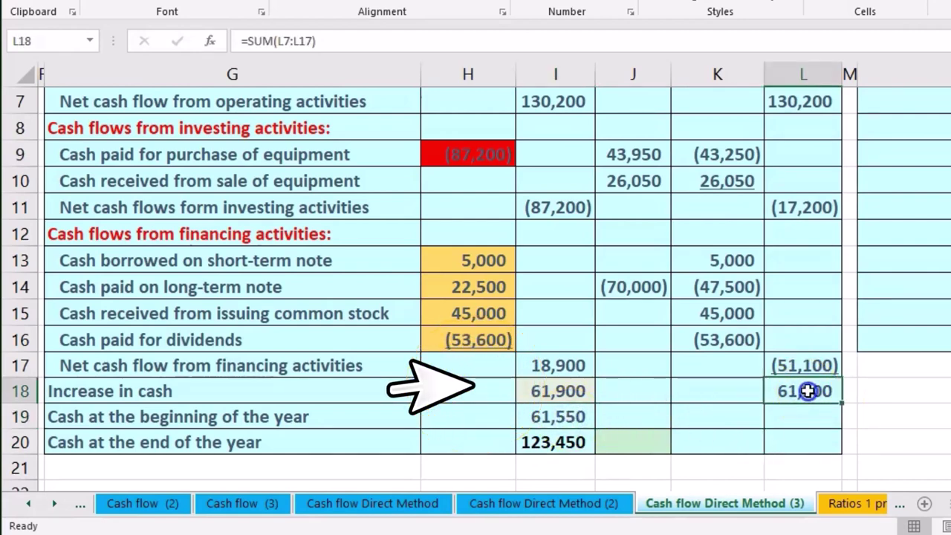
double_click(807, 391)
key(Return)
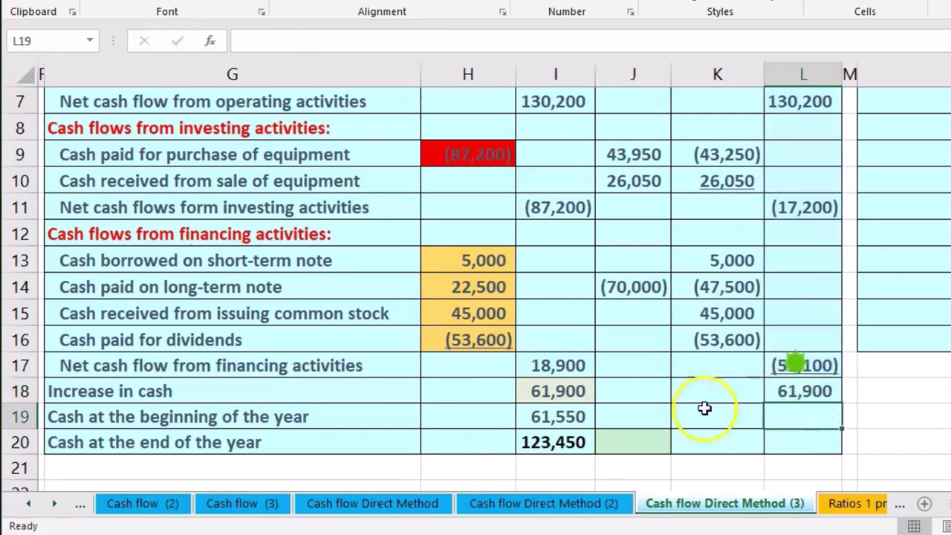
double_click(548, 390)
key(Return)
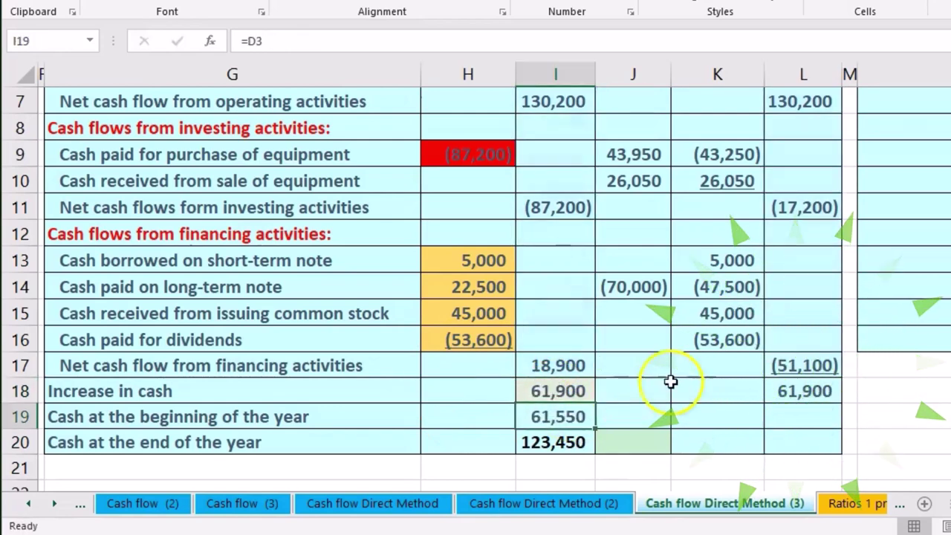
click(815, 391)
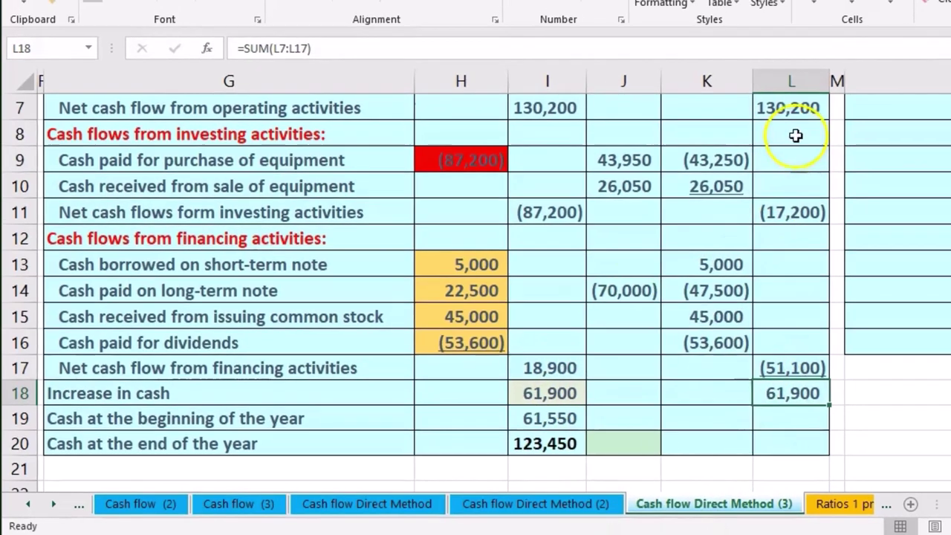
drag(803, 101, 802, 365)
Link the adjusted cash at the beginning of the year in L19 to cell I19.
click(712, 428)
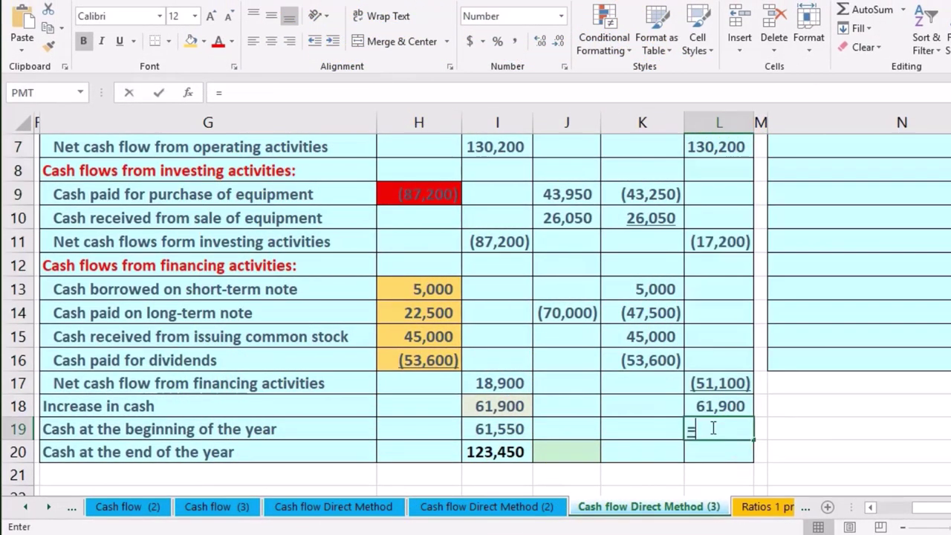
key(Left)
key(Return)
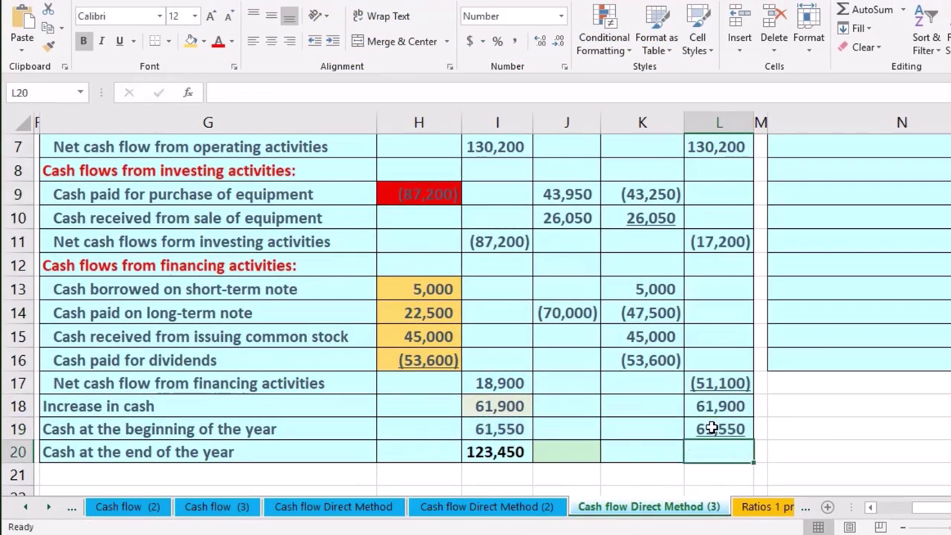
Calculate the adjusted cash at the end of the year in L20 by summing L18 through L19, following the formula in I20.
drag(706, 409, 703, 429)
click(503, 450)
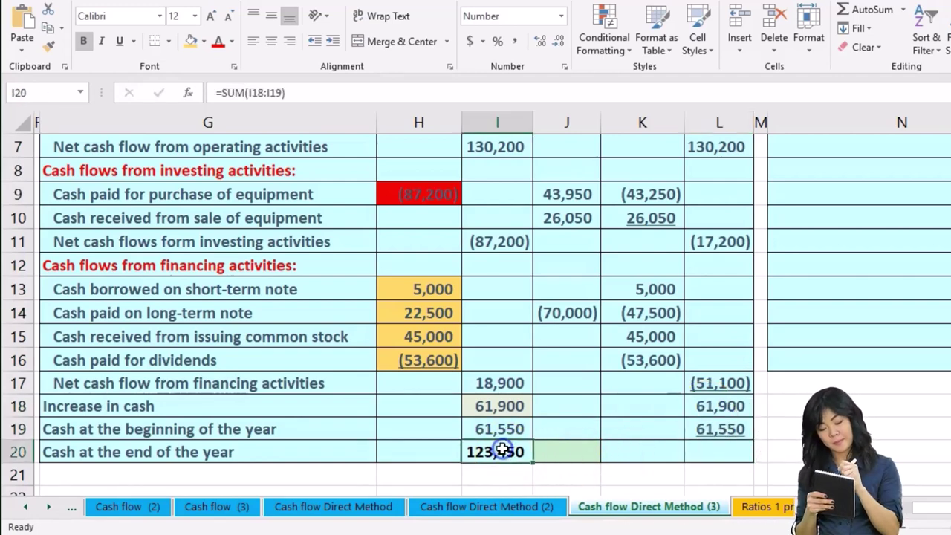
click(730, 443)
text(=sum()
drag(732, 445, 719, 405)
key(Return)
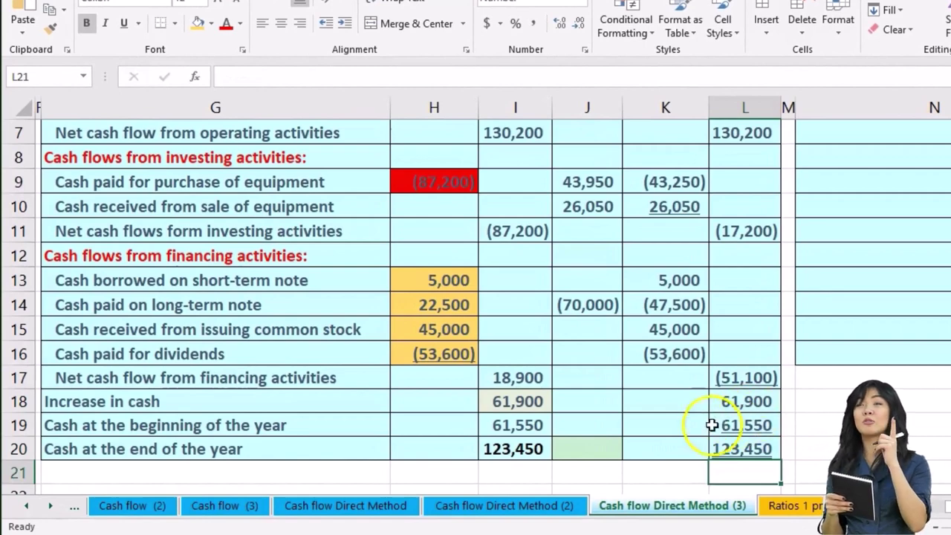
Check the adjusted subtotal formulas for financing and investing activities in L17 and L11 against their detail lines.
click(715, 381)
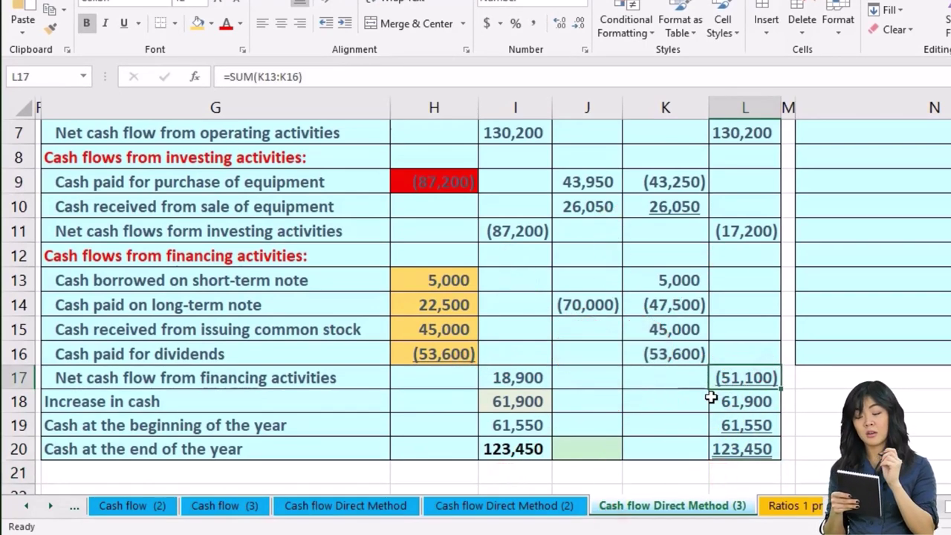
scroll(707, 401, up, 2)
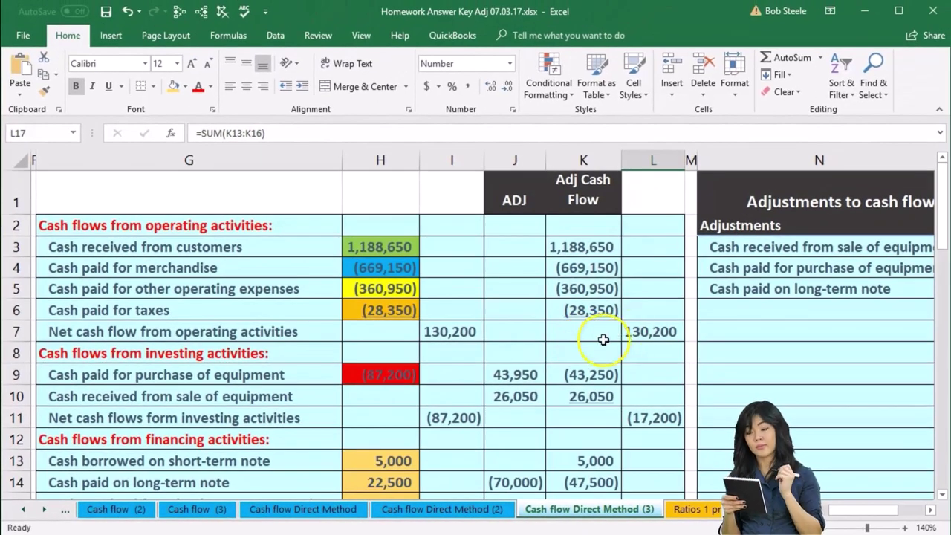
scroll(659, 331, down, 1)
click(661, 329)
scroll(621, 362, down, 1)
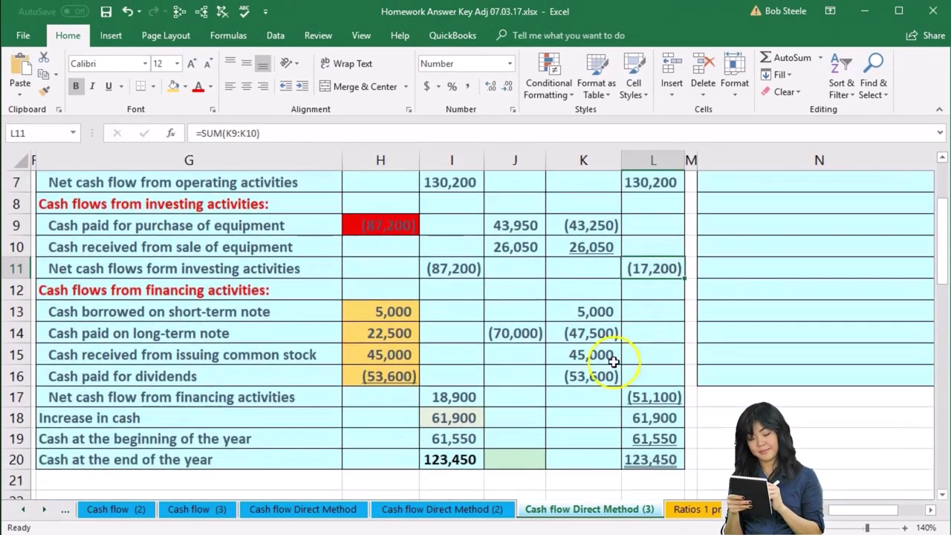
scroll(433, 219, up, 2)
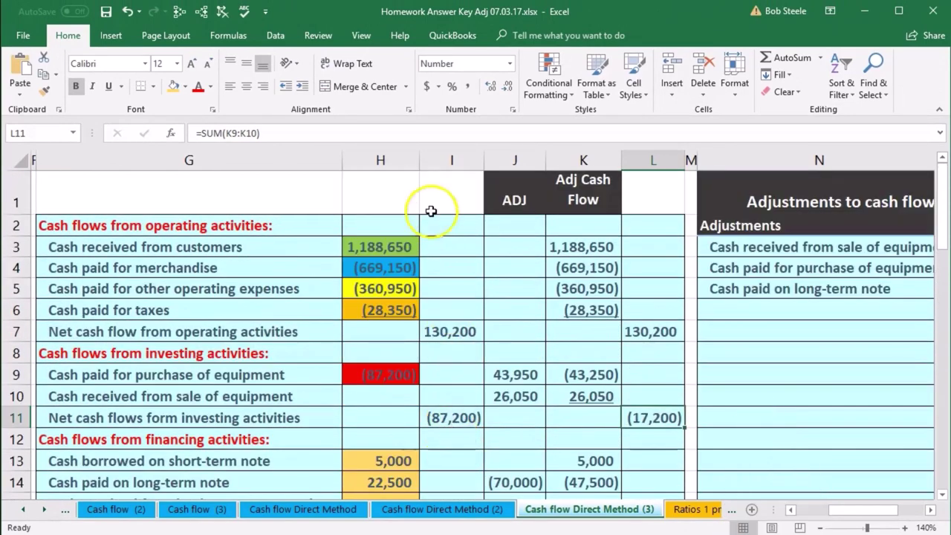
Review the original cash flow columns H:I, the ADJ column J, and the adjusted cash flow columns K:L.
drag(409, 156, 437, 157)
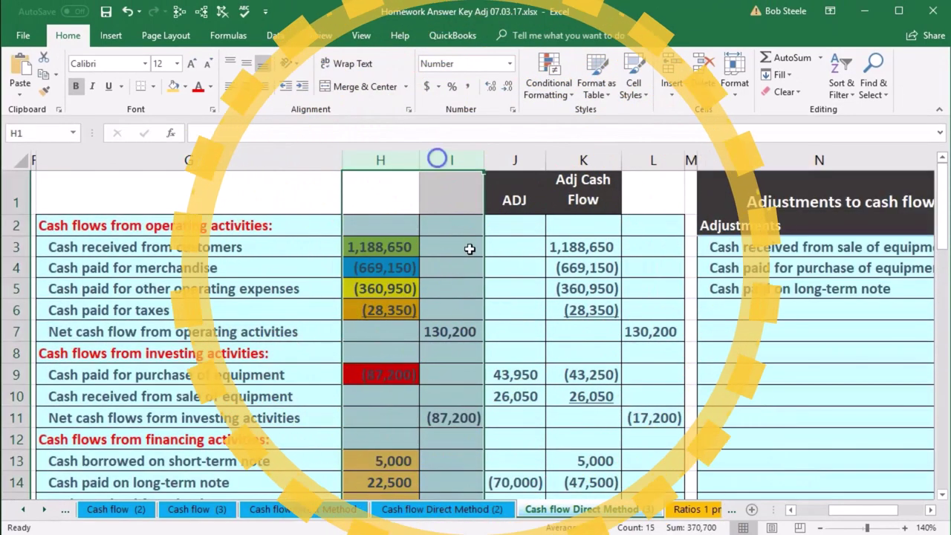
scroll(465, 292, down, 1)
scroll(465, 292, down, 1)
scroll(465, 290, up, 2)
click(533, 158)
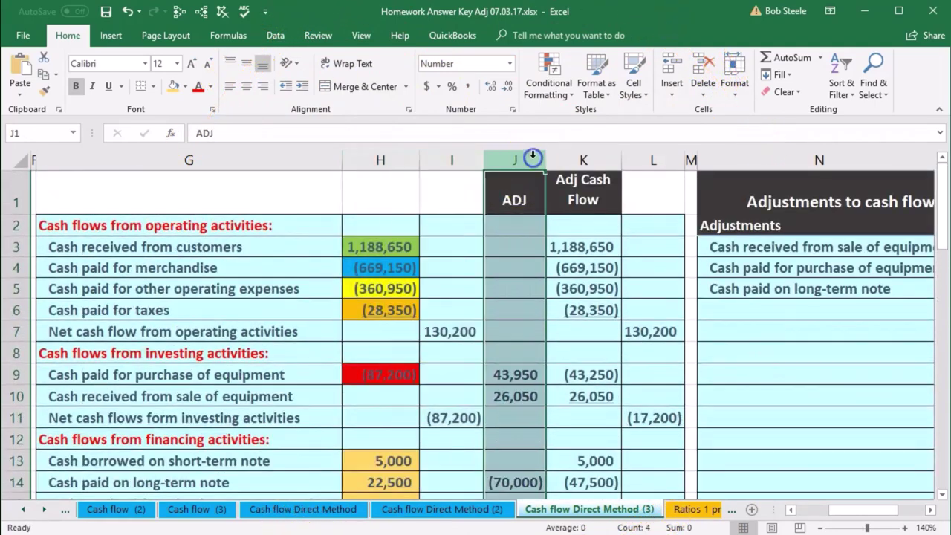
scroll(515, 369, down, 1)
scroll(514, 372, down, 1)
scroll(515, 374, up, 1)
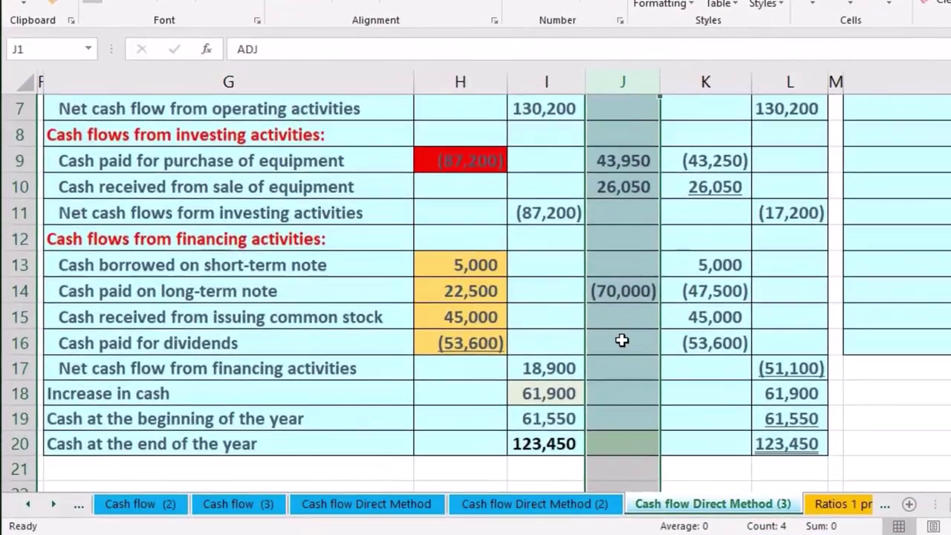
scroll(635, 336, up, 1)
drag(720, 73, 799, 78)
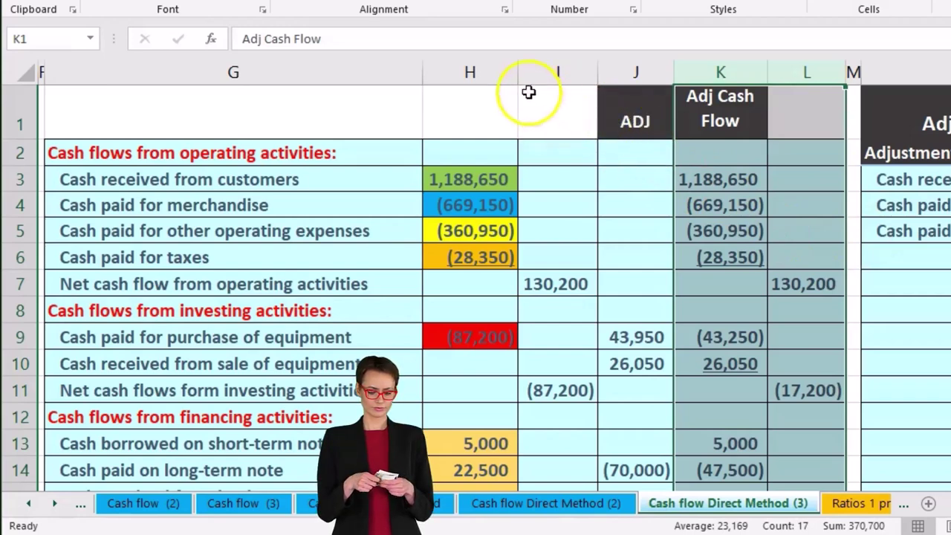
Hide columns H through J so the line descriptions sit beside the adjusted cash flow columns.
click(497, 70)
drag(504, 73, 614, 75)
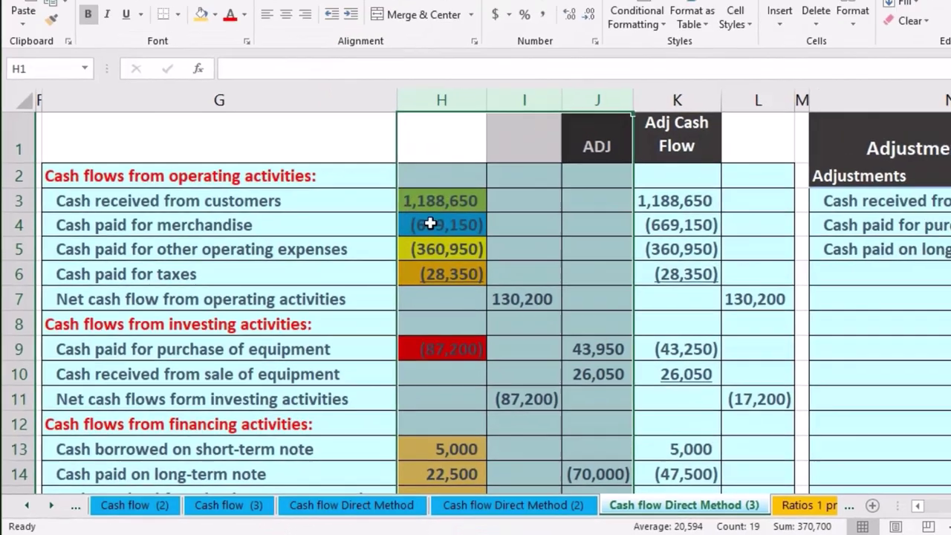
right_click(457, 203)
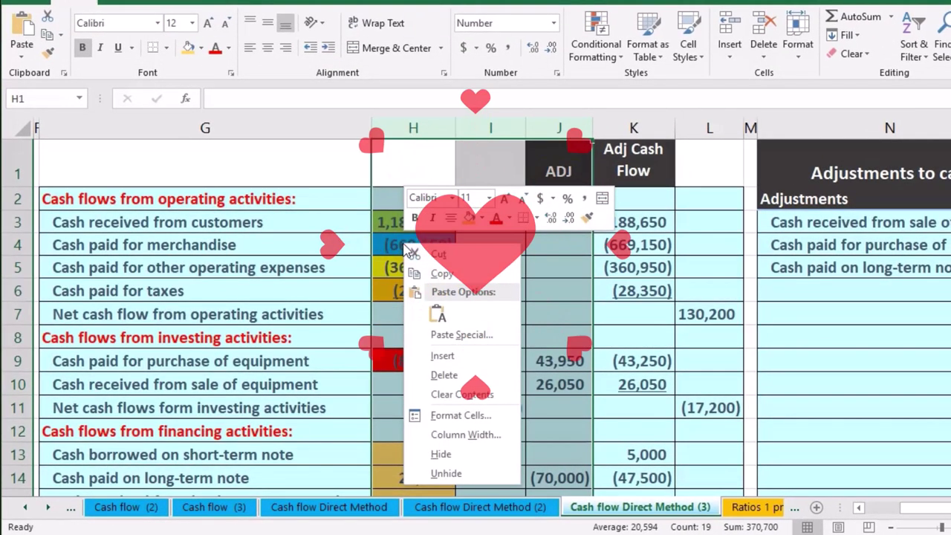
click(440, 454)
click(449, 406)
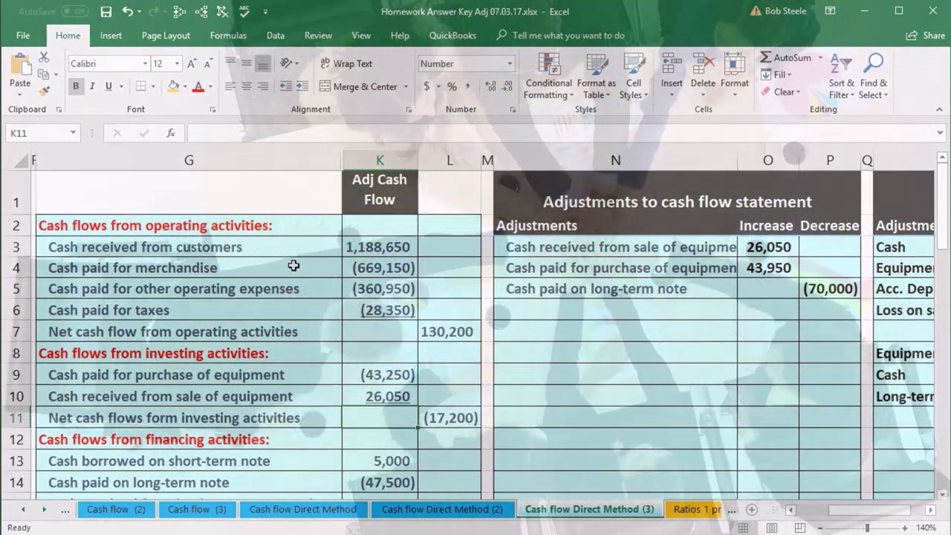
Examine the adjusted statement, tracing the increase in cash in L18 to the section subtotals in L7, L11 and L17.
scroll(294, 298, down, 2)
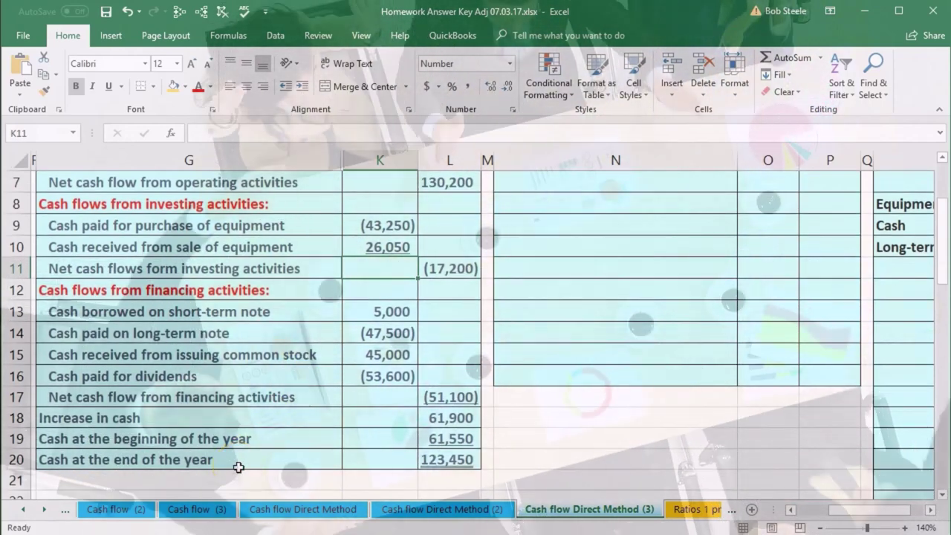
scroll(230, 392, up, 1)
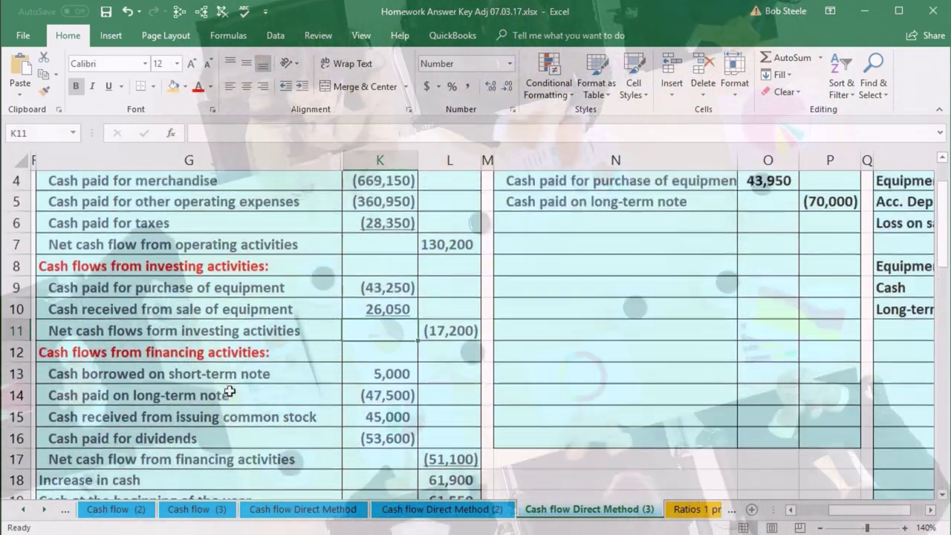
scroll(230, 392, up, 1)
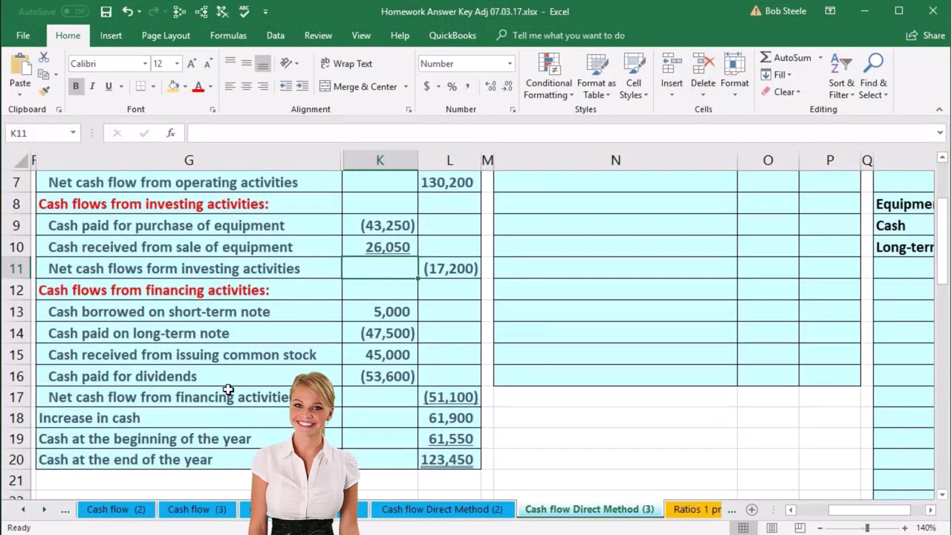
click(436, 418)
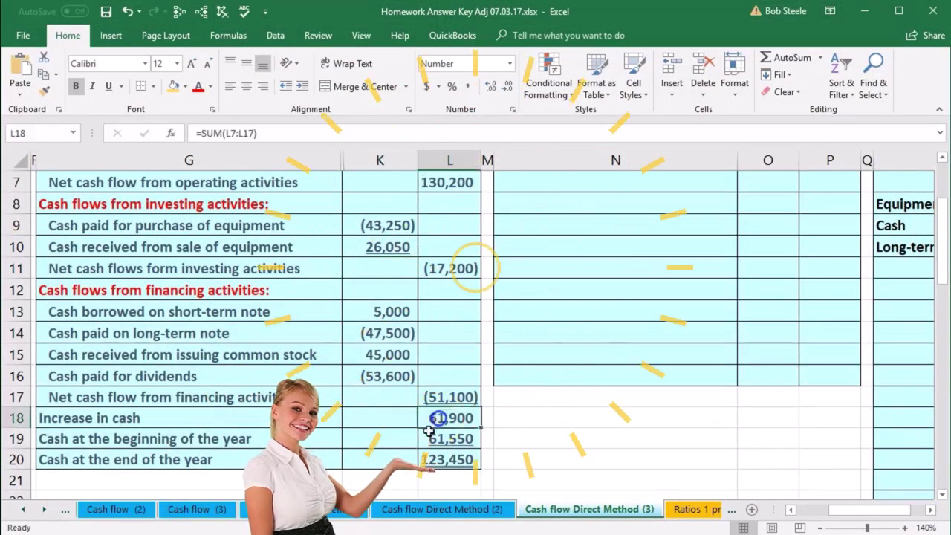
scroll(436, 418, up, 2)
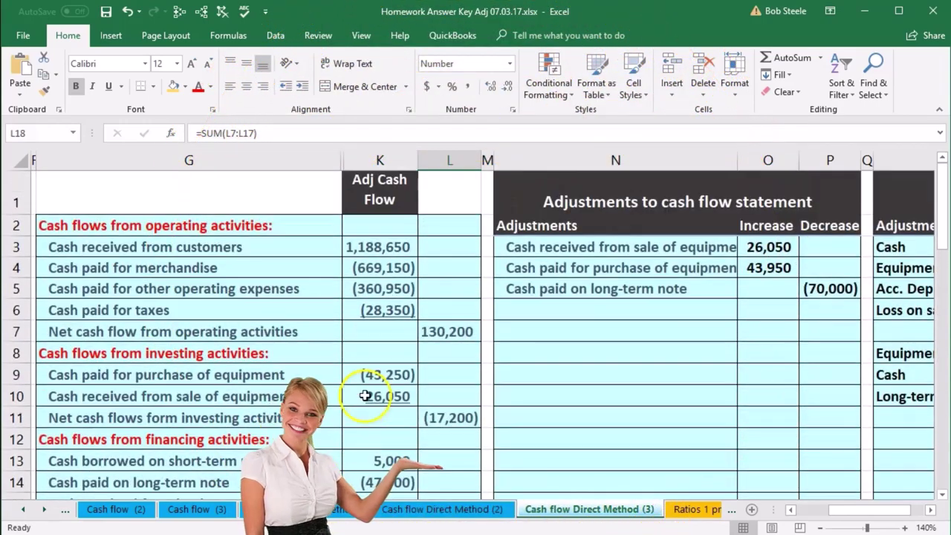
click(436, 334)
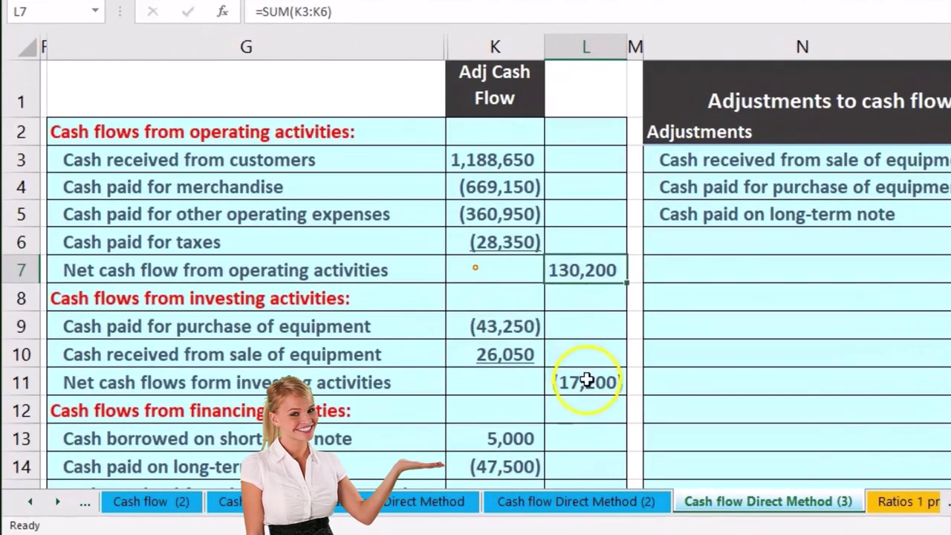
click(449, 418)
scroll(588, 380, down, 1)
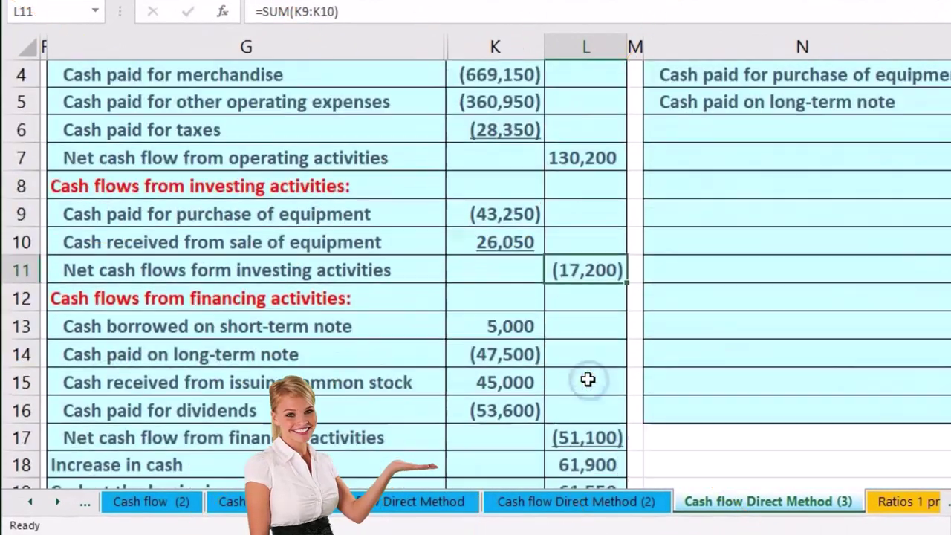
click(585, 428)
scroll(582, 422, down, 1)
click(587, 382)
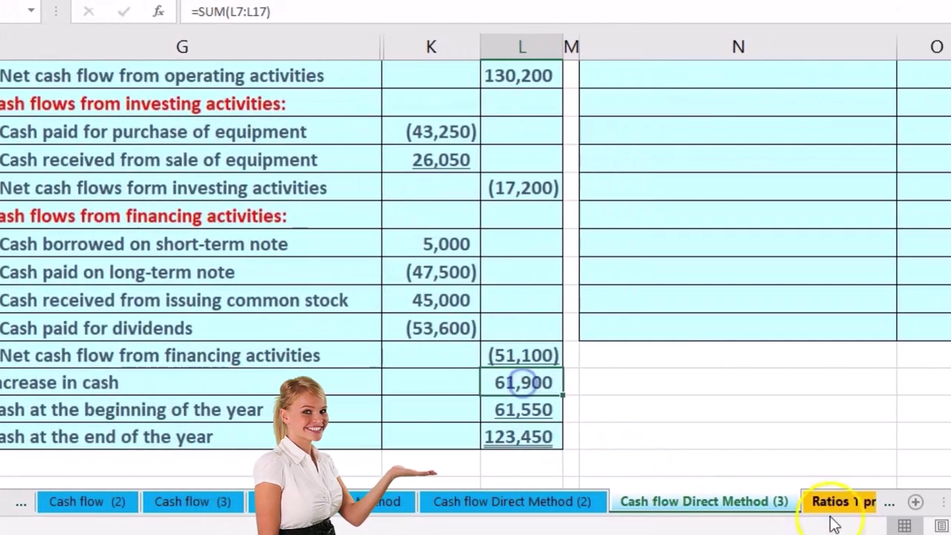
Compare the Cash row's difference in E3 and 20x5 balance in C3 with the statement's closing cash lines in L18:L20.
click(746, 503)
click(746, 504)
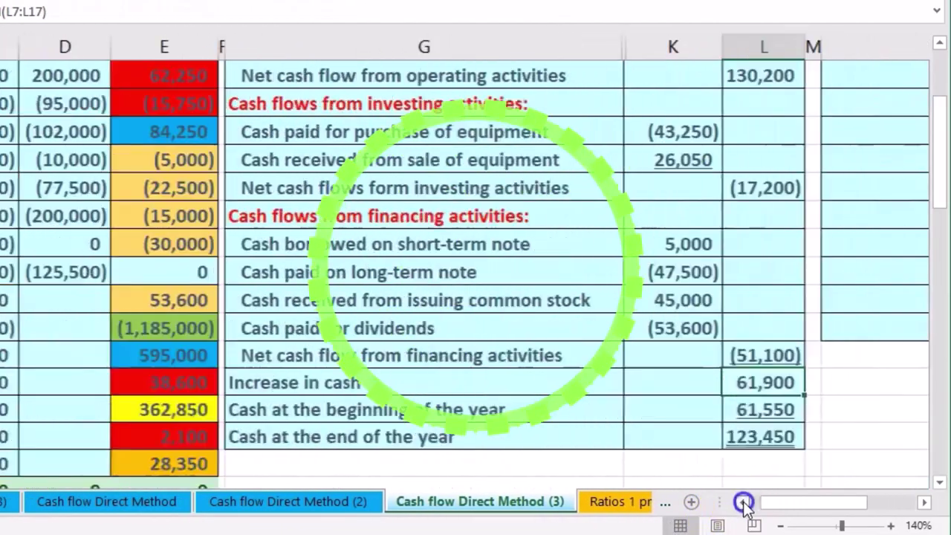
click(745, 504)
scroll(166, 418, up, 2)
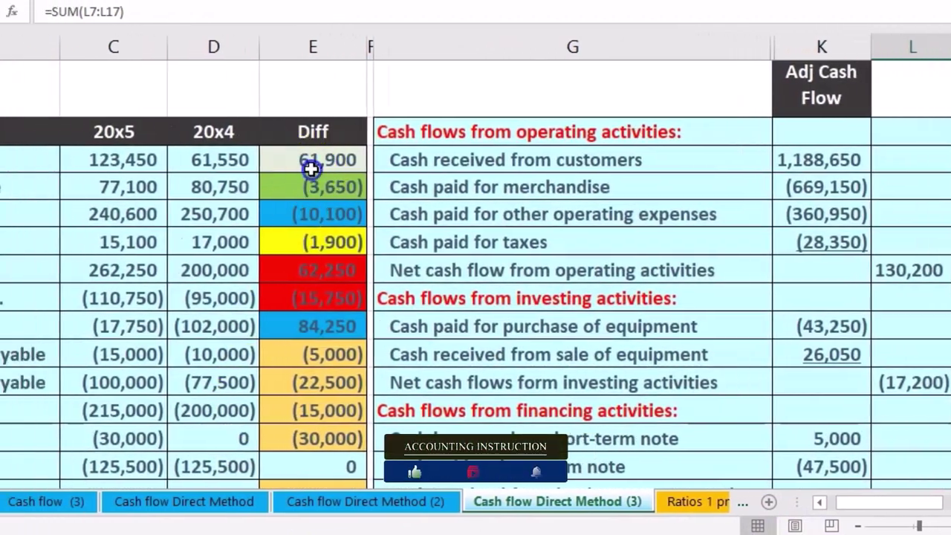
click(310, 170)
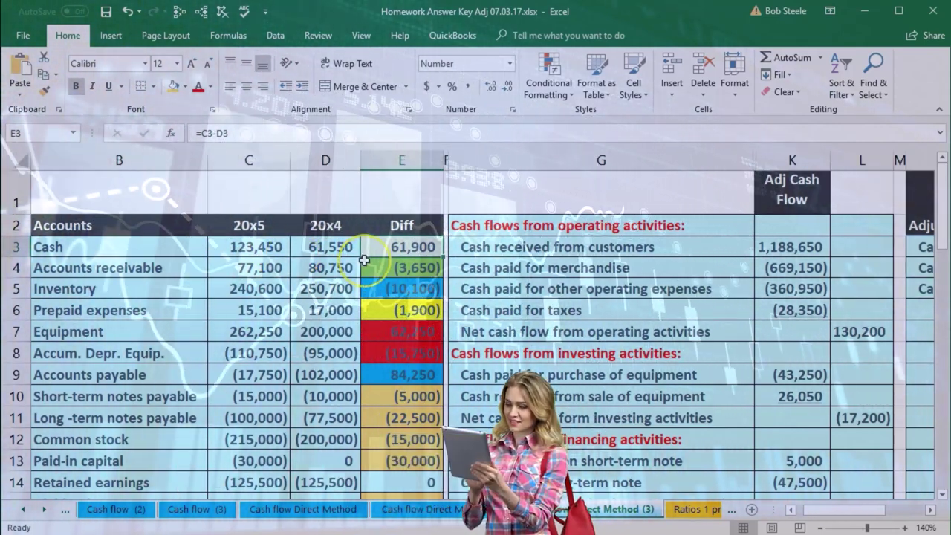
click(269, 246)
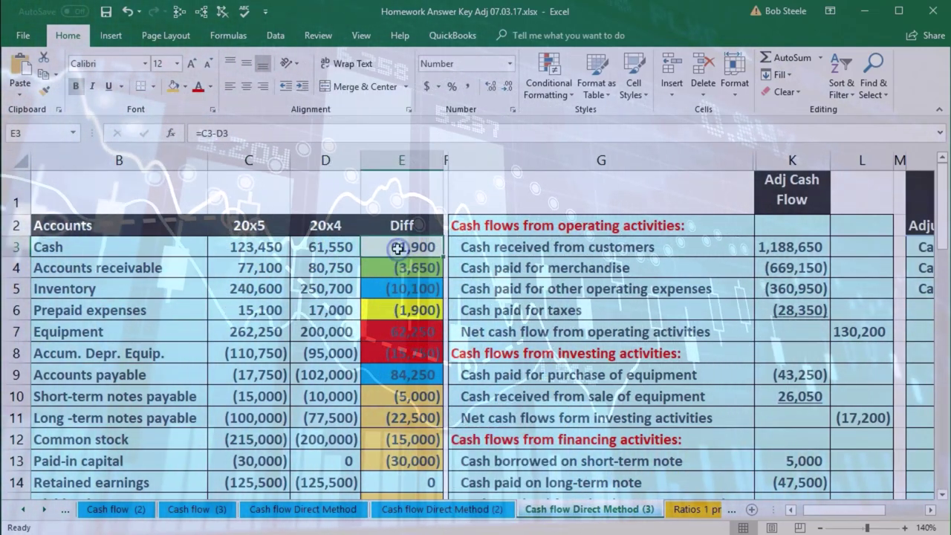
click(268, 246)
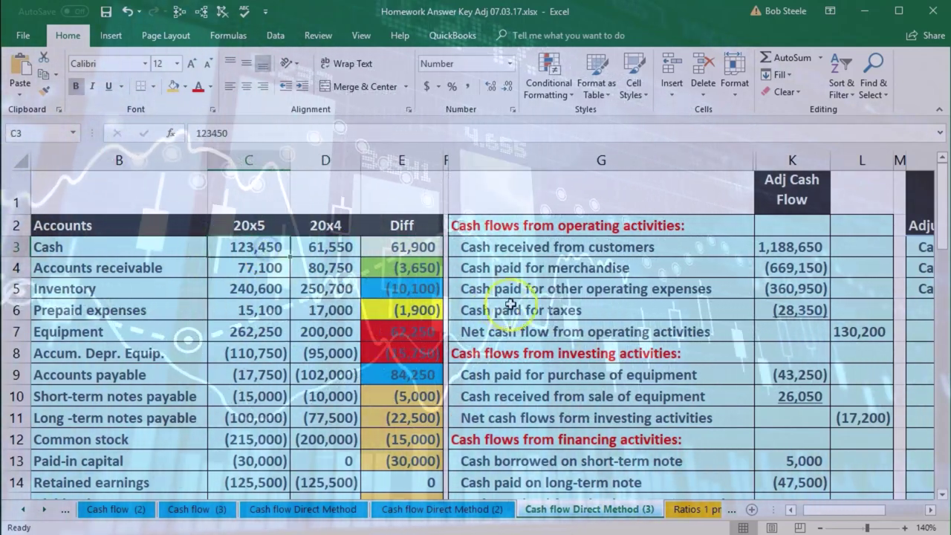
scroll(614, 339, down, 3)
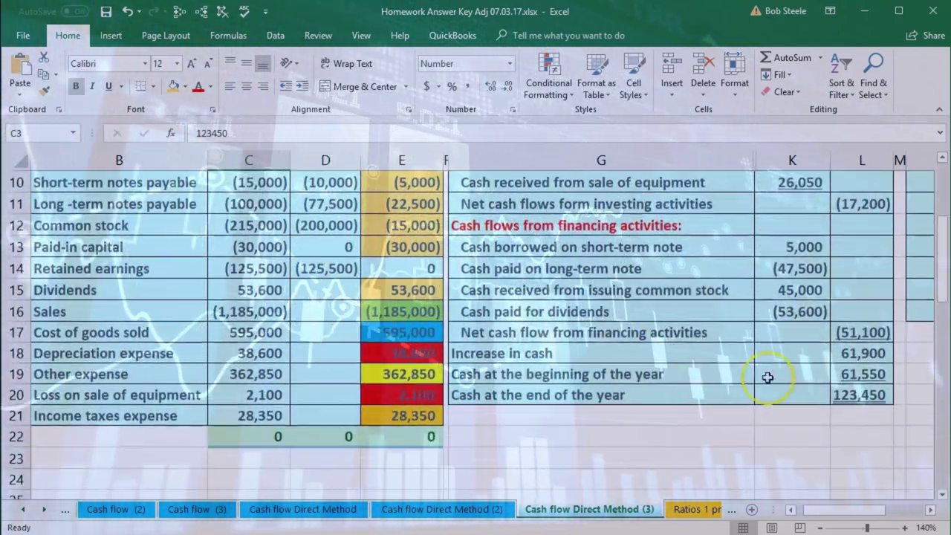
click(855, 353)
click(831, 377)
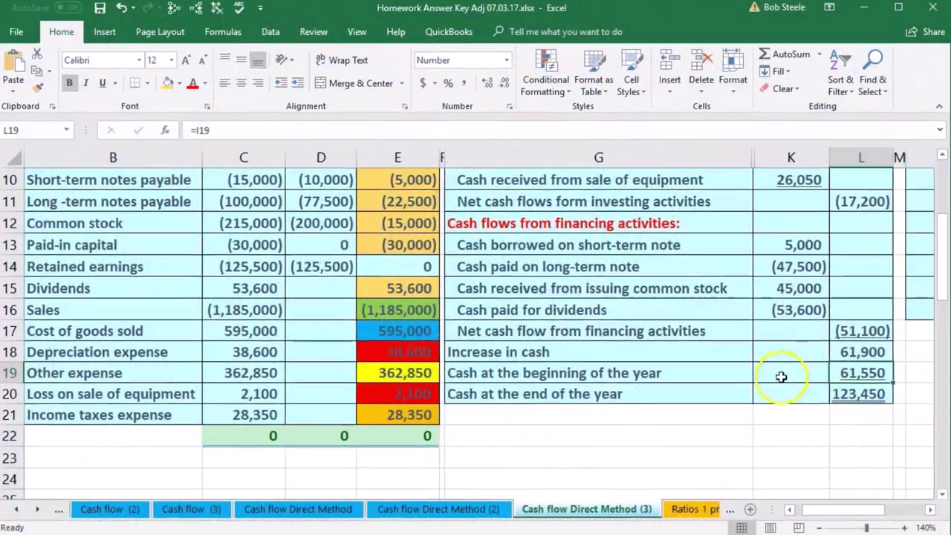
click(838, 394)
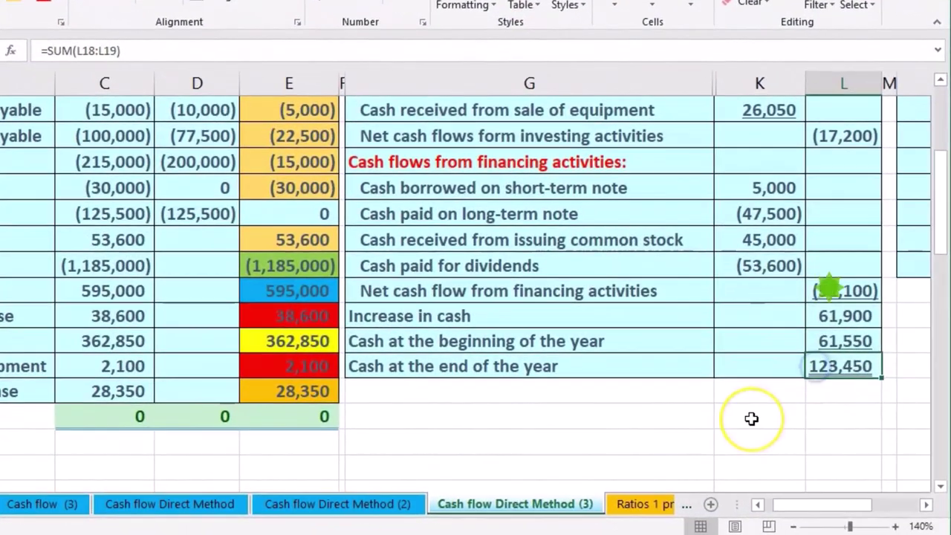